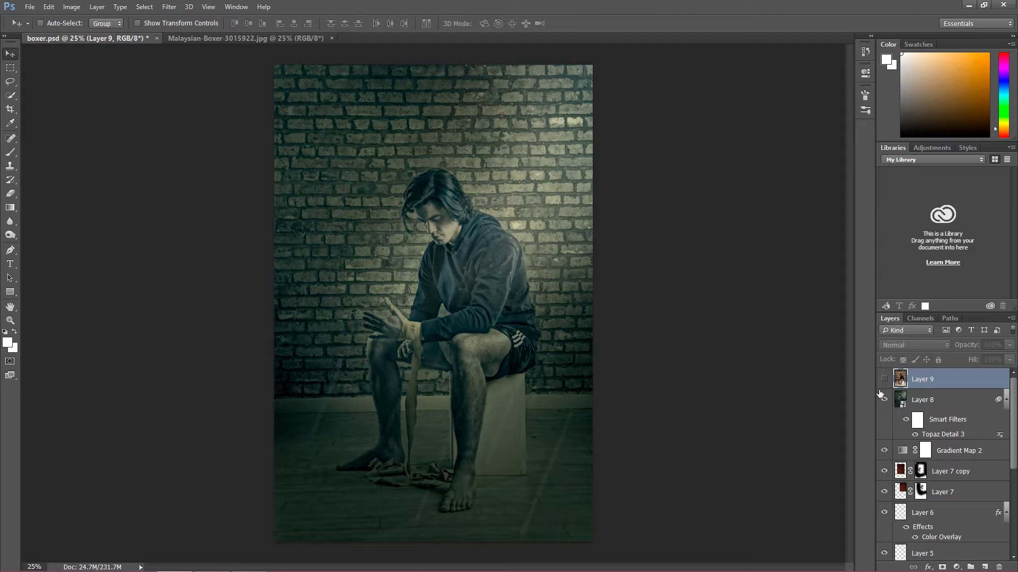
Step: Show and hide the original colour photo layer to compare it with the edit
click(884, 380)
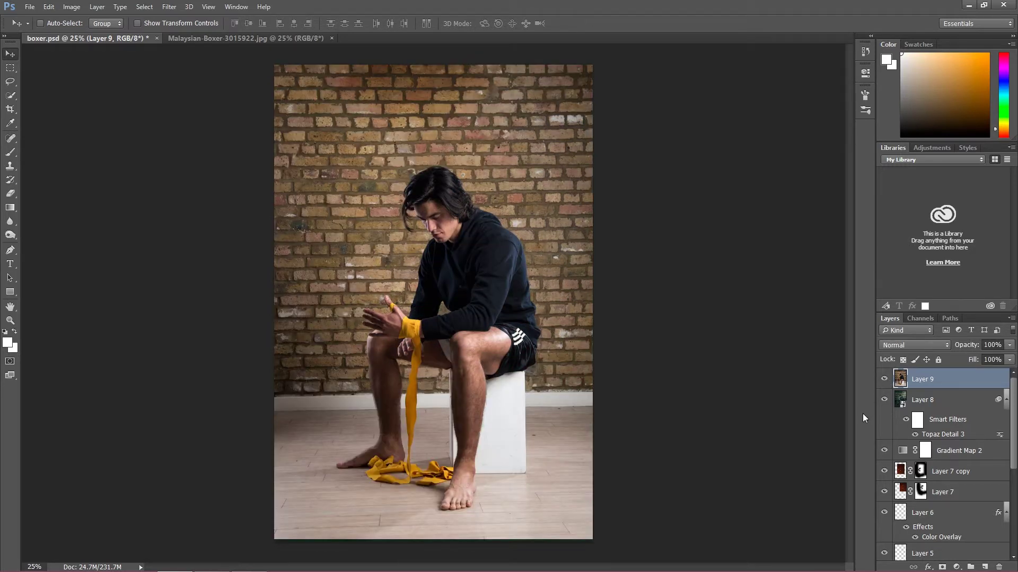
click(884, 379)
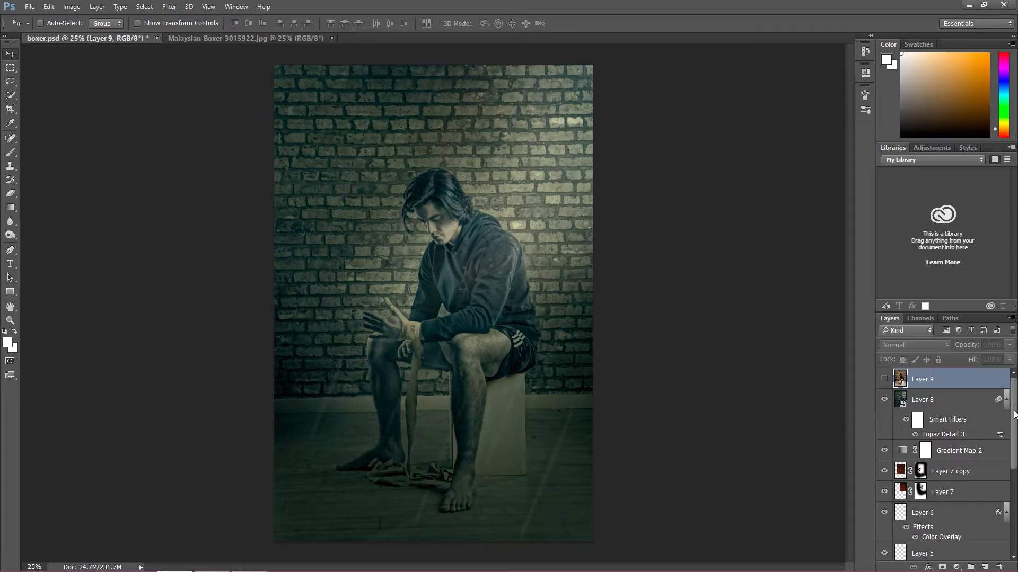
scroll(1013, 408, down, 5)
scroll(1013, 409, up, 5)
scroll(1013, 410, up, 1)
scroll(1013, 398, down, 5)
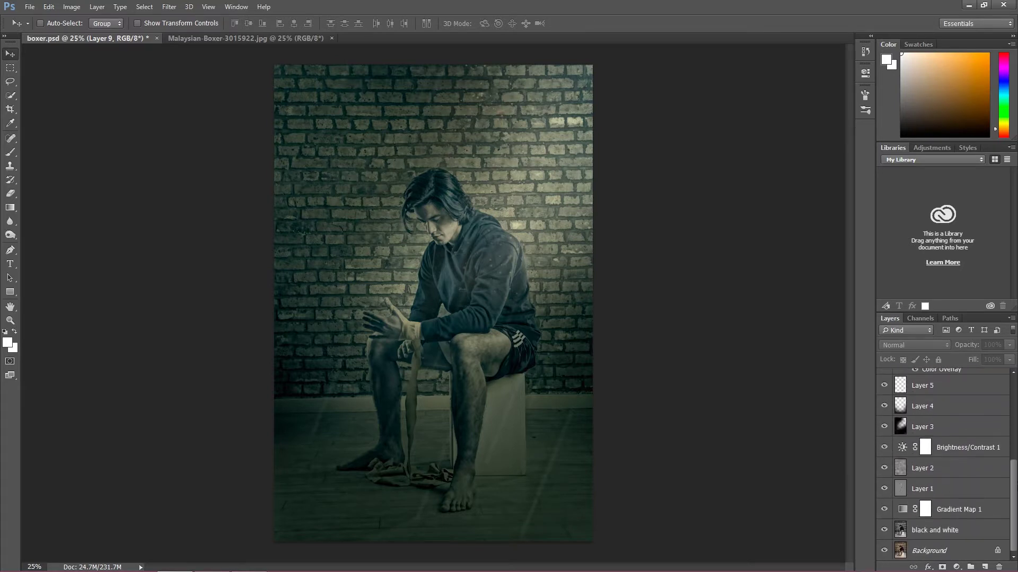
Step: Delete every layer from Layer 5 down to black and white, leaving only Background
shift+click(978, 531)
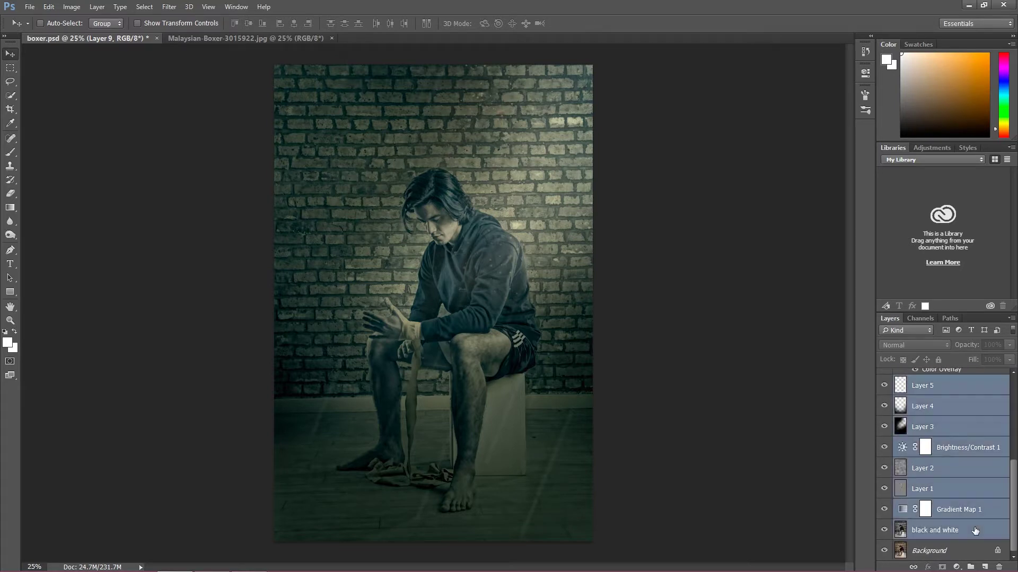
right_click(964, 419)
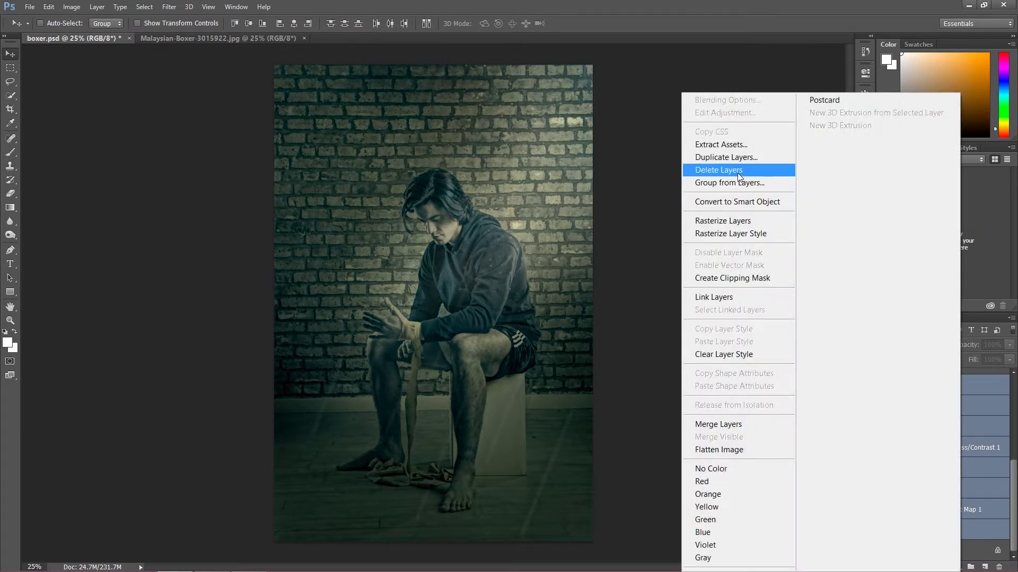
click(737, 171)
click(465, 232)
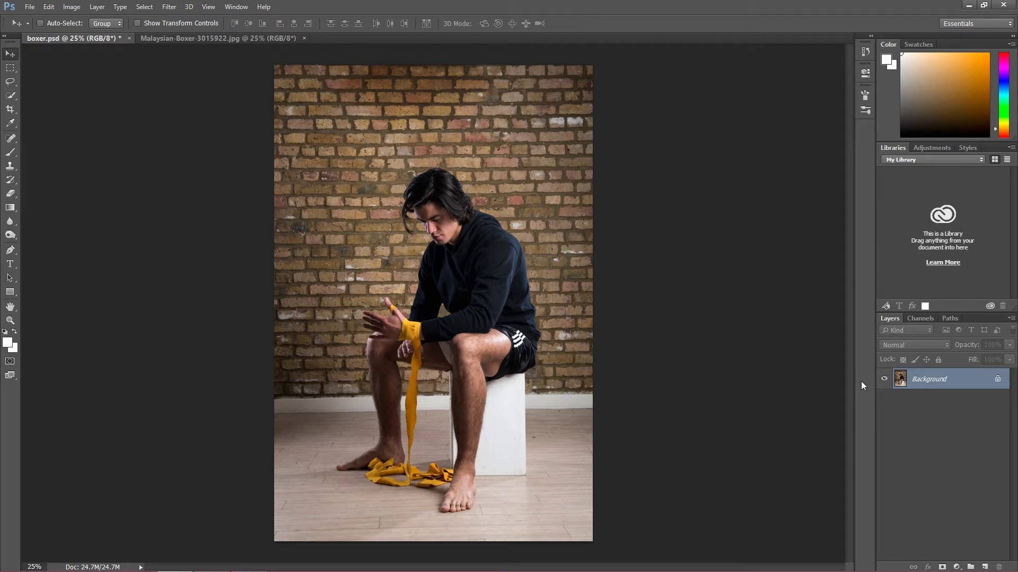
Step: Duplicate the Background layer and name the copy 'black and white'
right_click(942, 381)
click(932, 397)
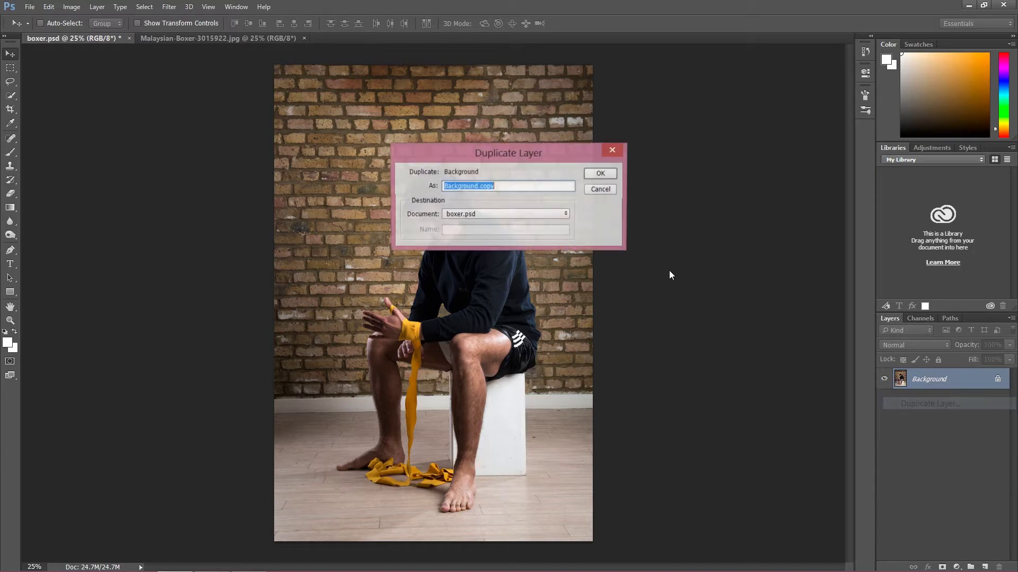
click(601, 174)
double_click(934, 381)
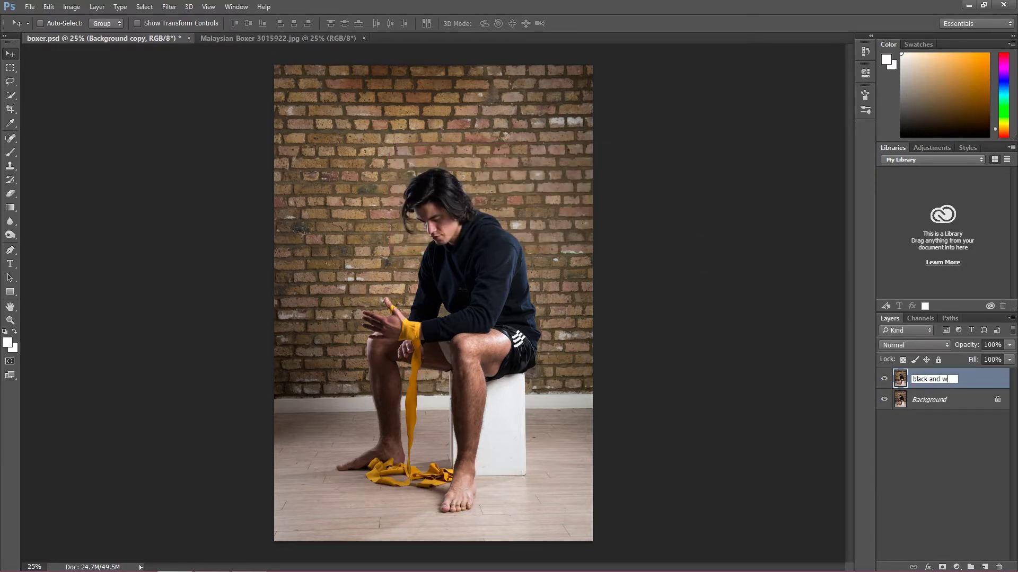
text(black and white)
key(Return)
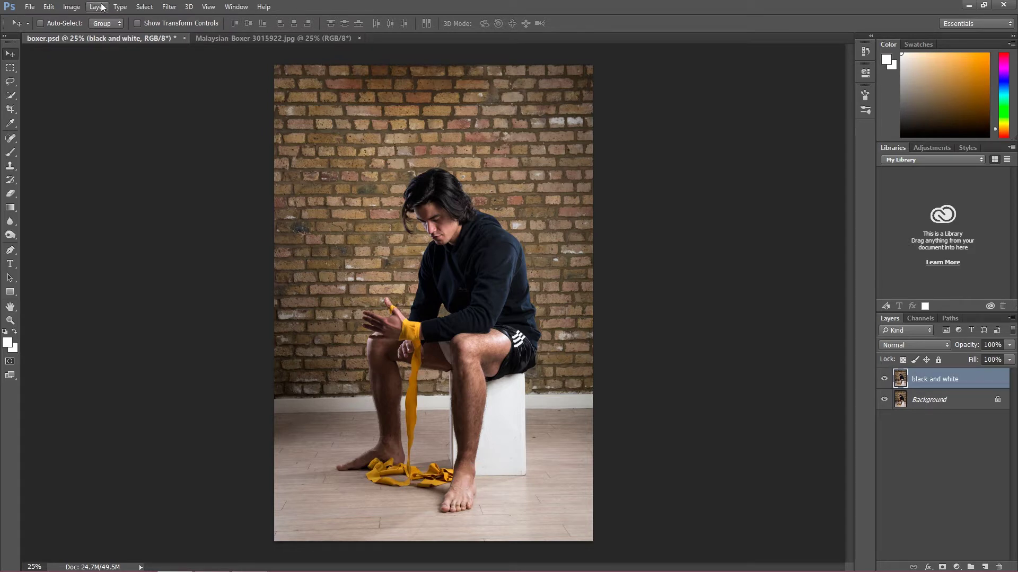
Step: Desaturate the copy to grayscale and blend it as Screen at 60% opacity
click(79, 9)
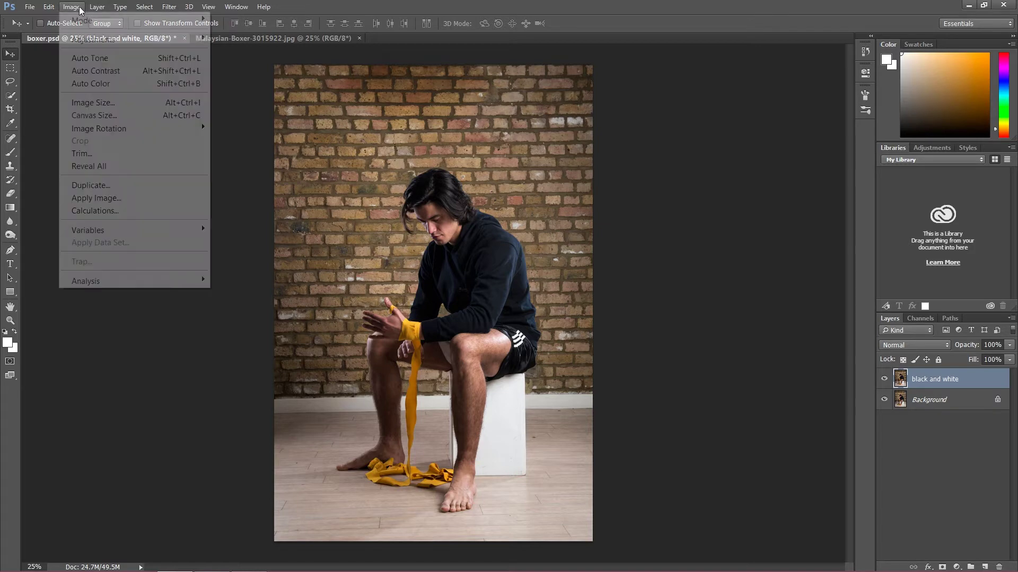
mouse_move(93, 39)
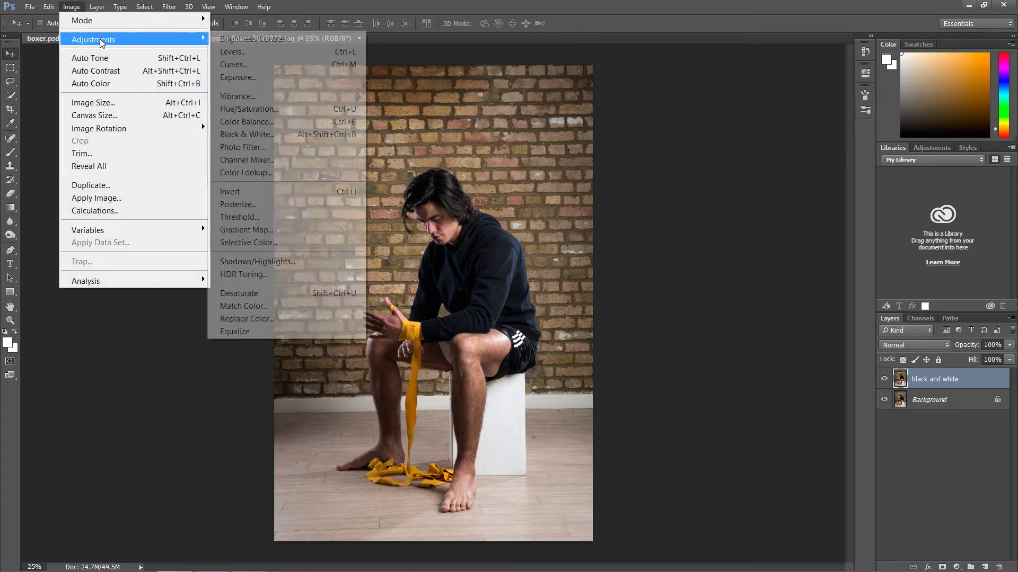
click(272, 294)
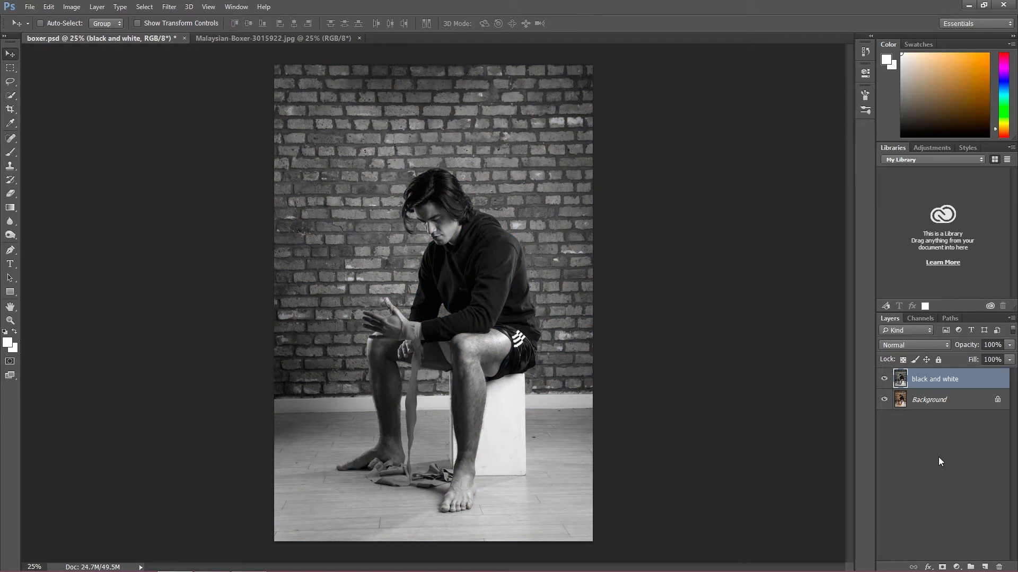
click(911, 346)
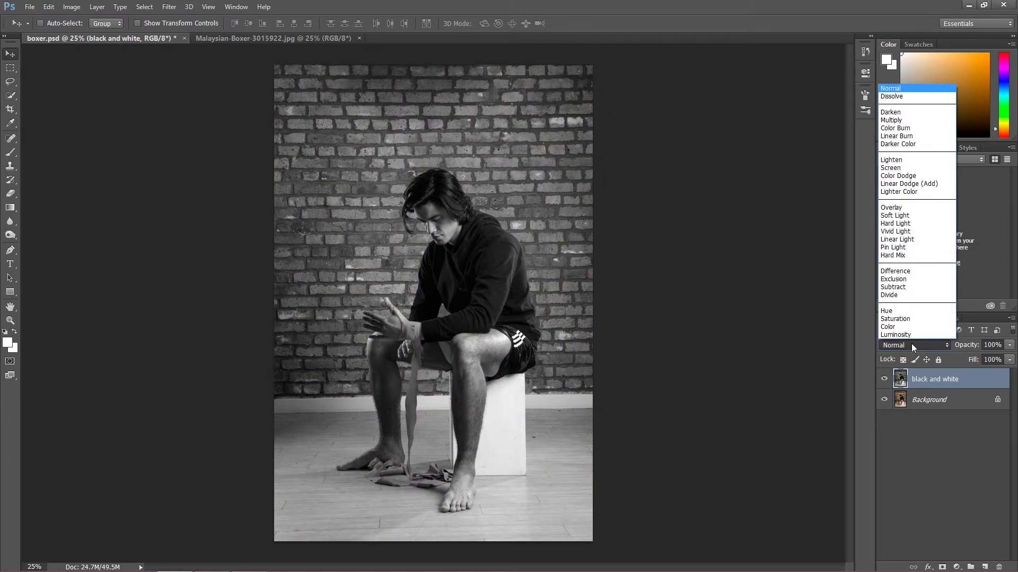
click(907, 169)
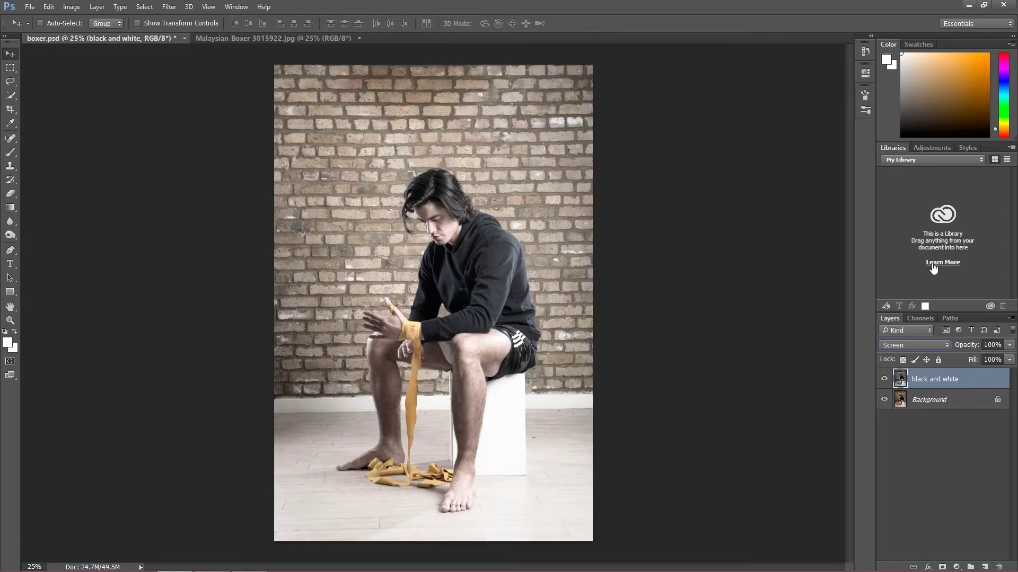
click(994, 346)
key(Return)
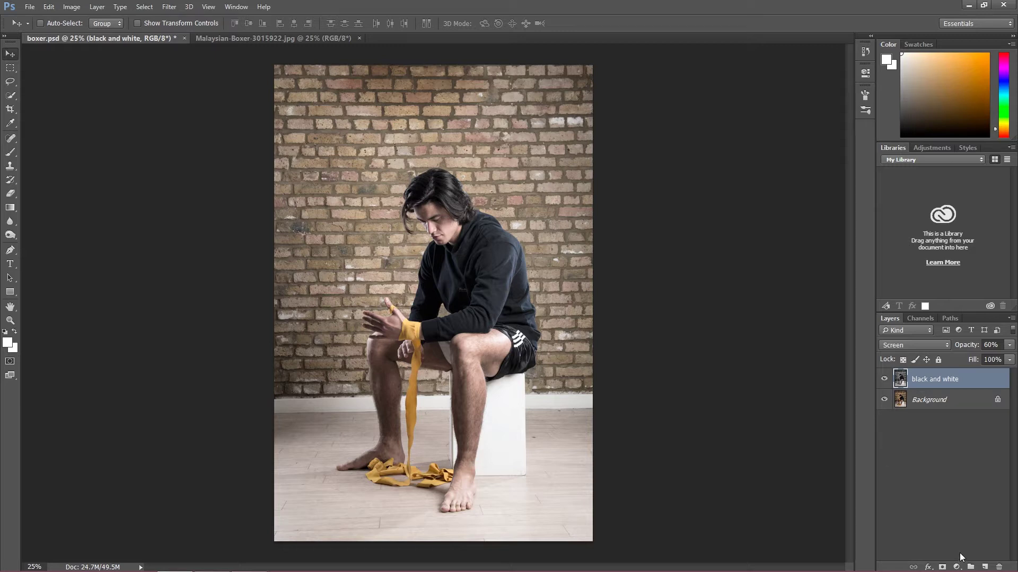
Step: Add a Gradient Map adjustment layer using the Violet, Orange gradient preset
click(957, 567)
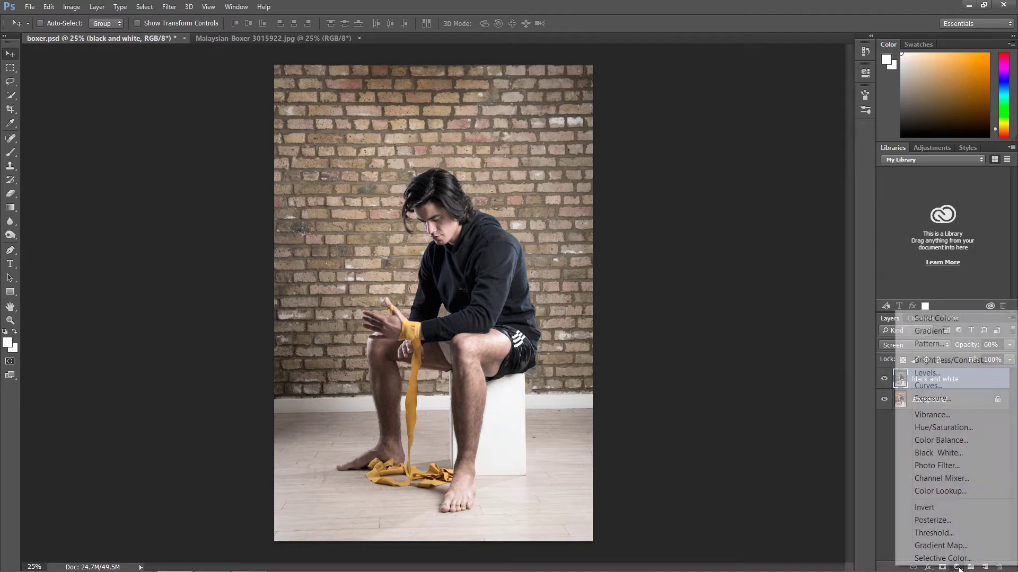
click(938, 546)
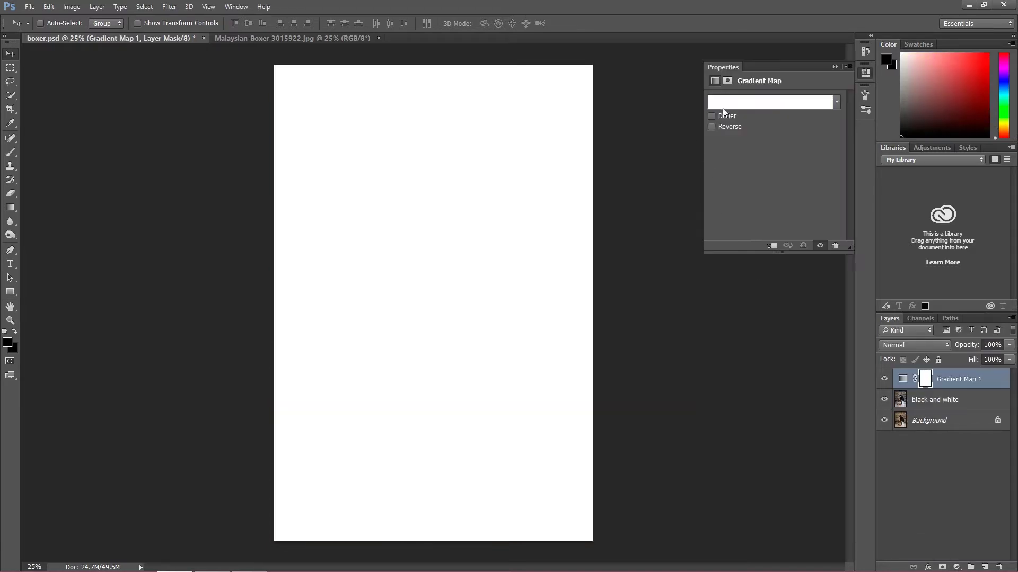
click(721, 104)
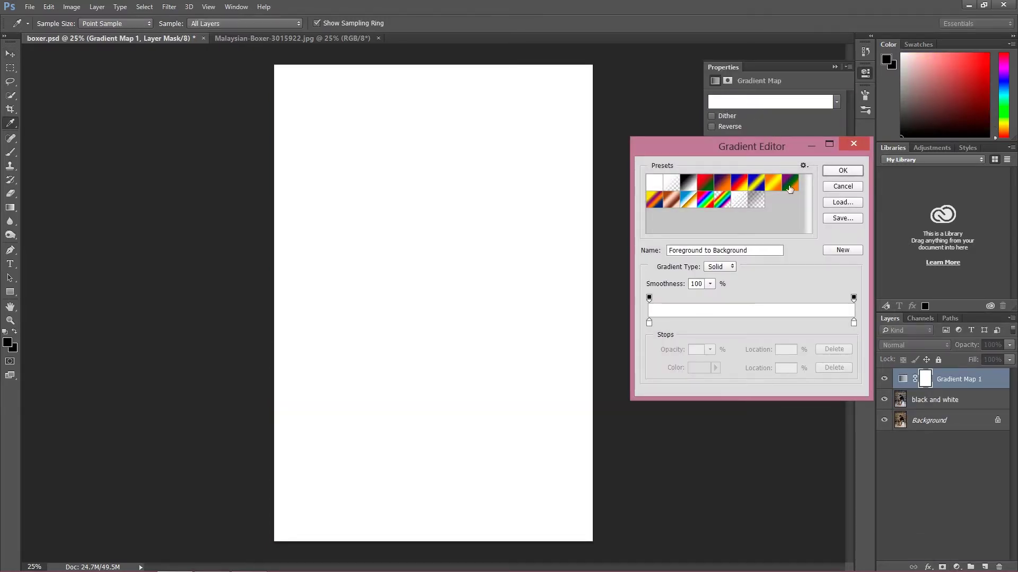
click(689, 185)
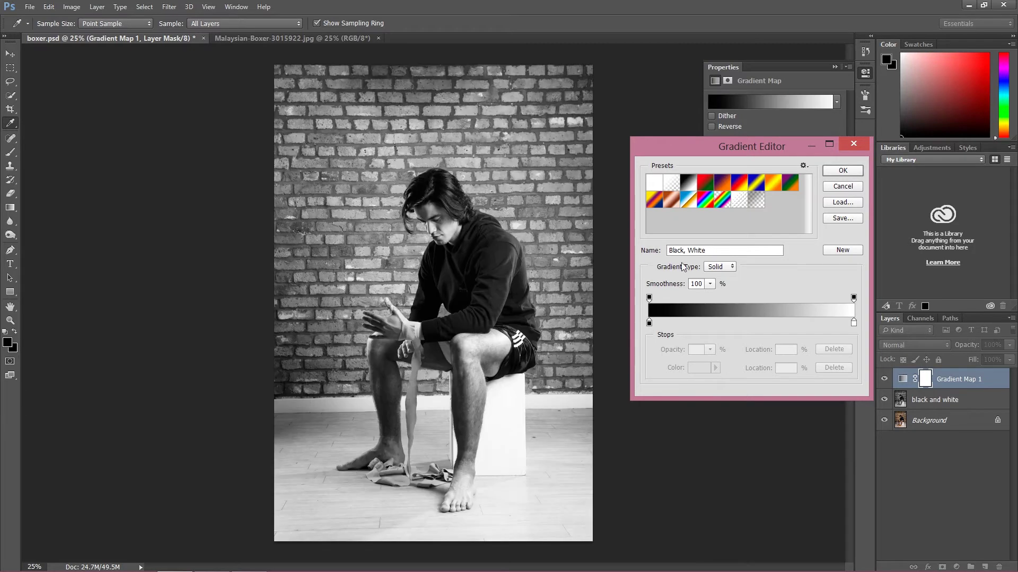
click(722, 186)
click(840, 170)
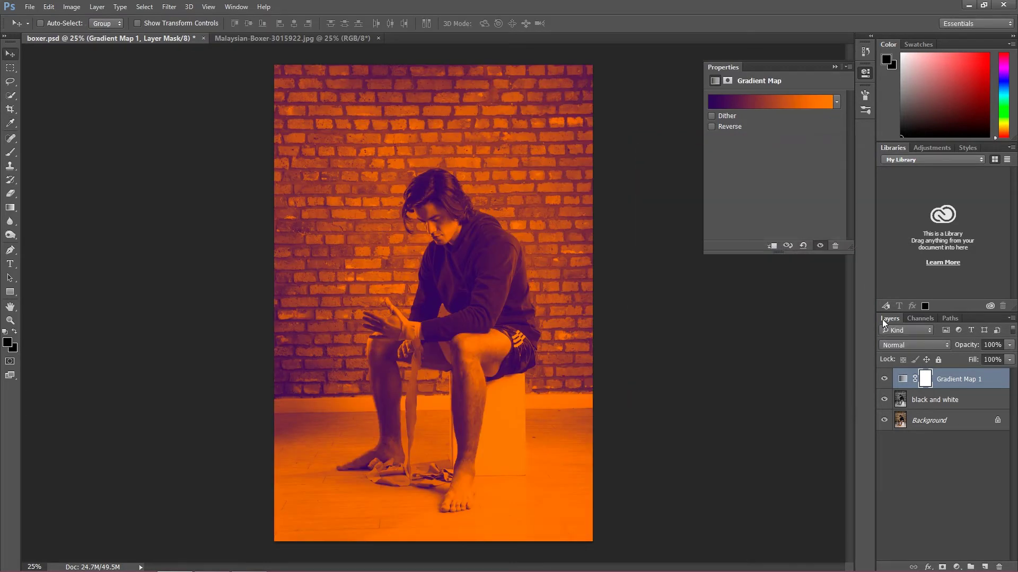
Step: Set the gradient map to Color blend mode at 30% opacity
click(920, 342)
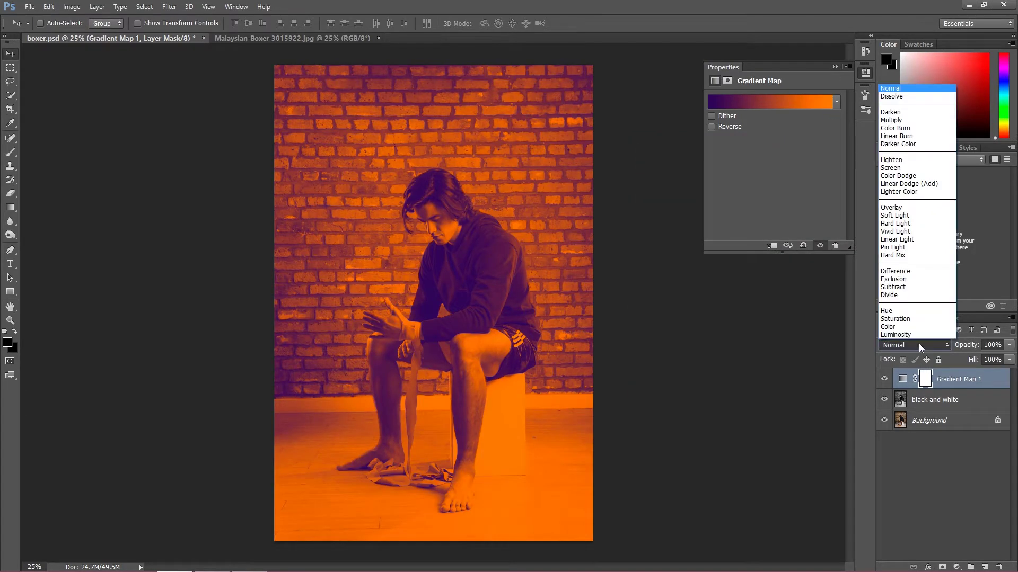
click(901, 326)
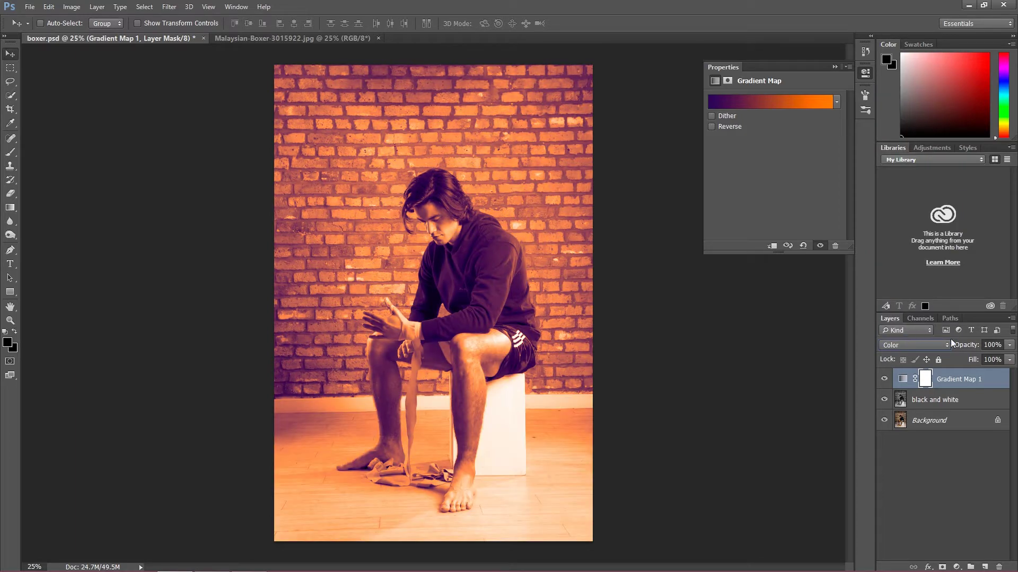
drag(990, 345, 964, 349)
text(3)
Step: Change the gradient's left colour stop to a deep teal blue
click(711, 106)
click(649, 323)
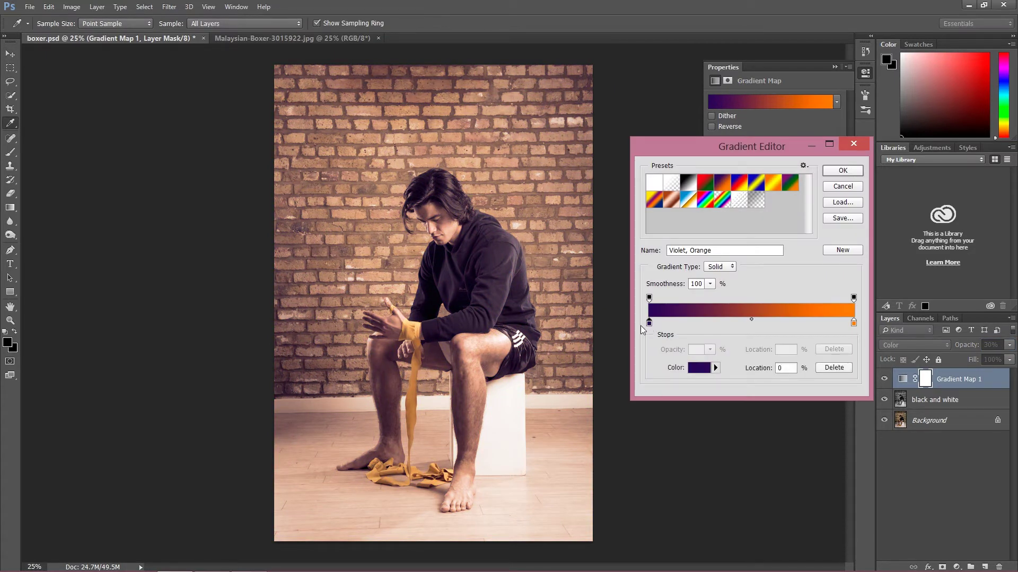
click(698, 368)
click(707, 412)
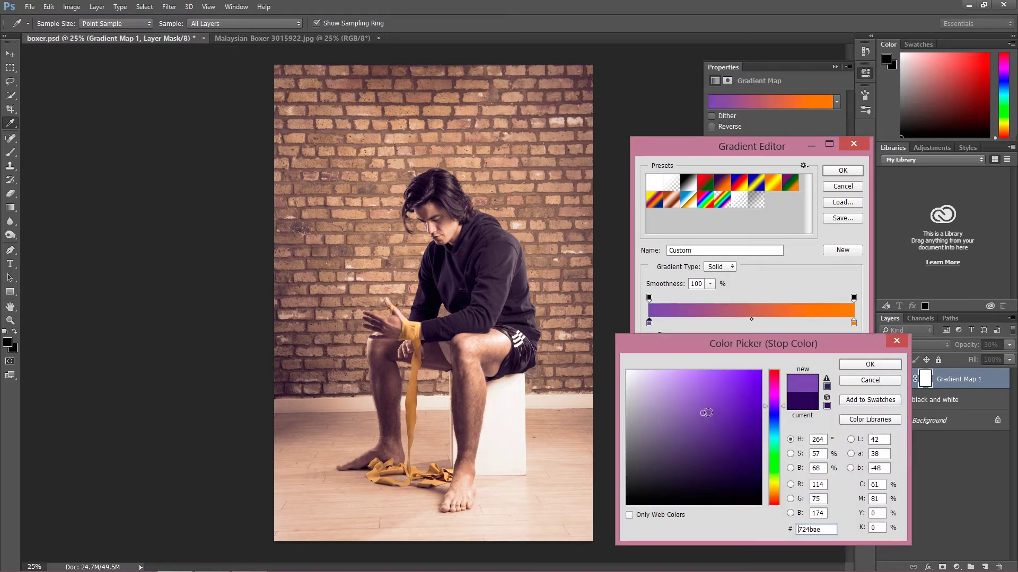
click(724, 409)
drag(765, 406, 765, 430)
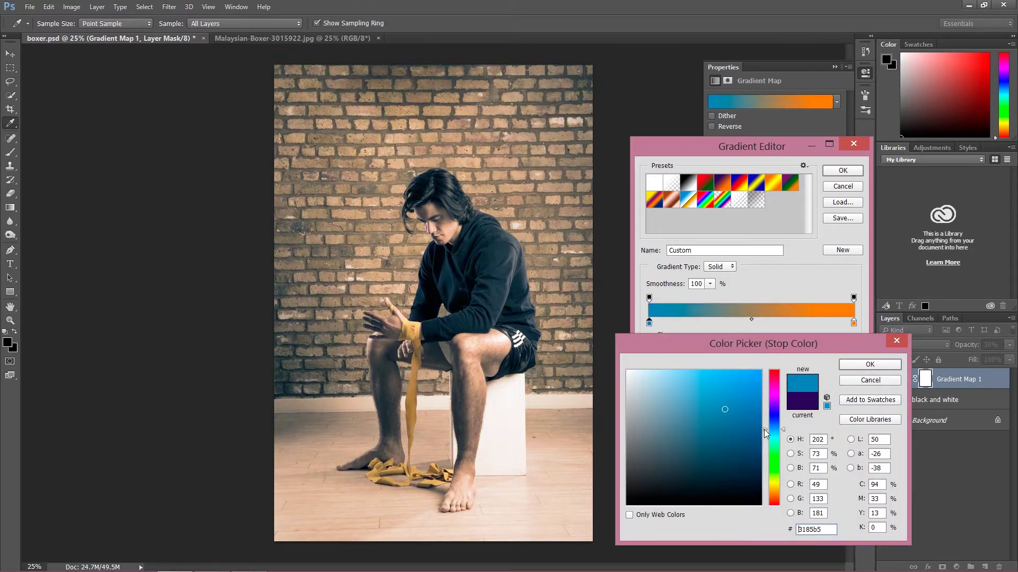
click(736, 418)
click(748, 429)
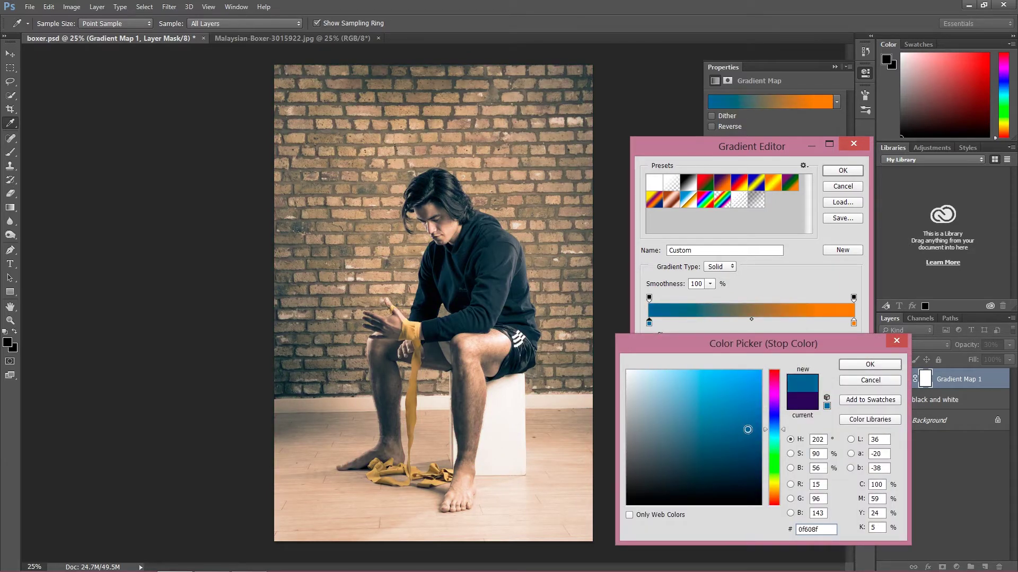
click(869, 365)
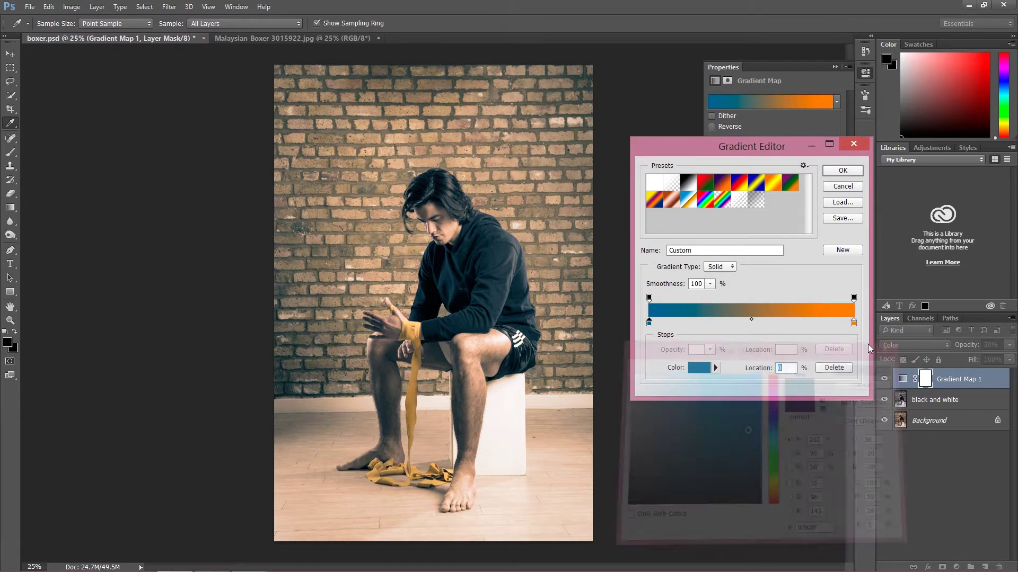
Step: Change the right colour stop to a cream yellow and accept the teal-to-yellow gradient
click(853, 323)
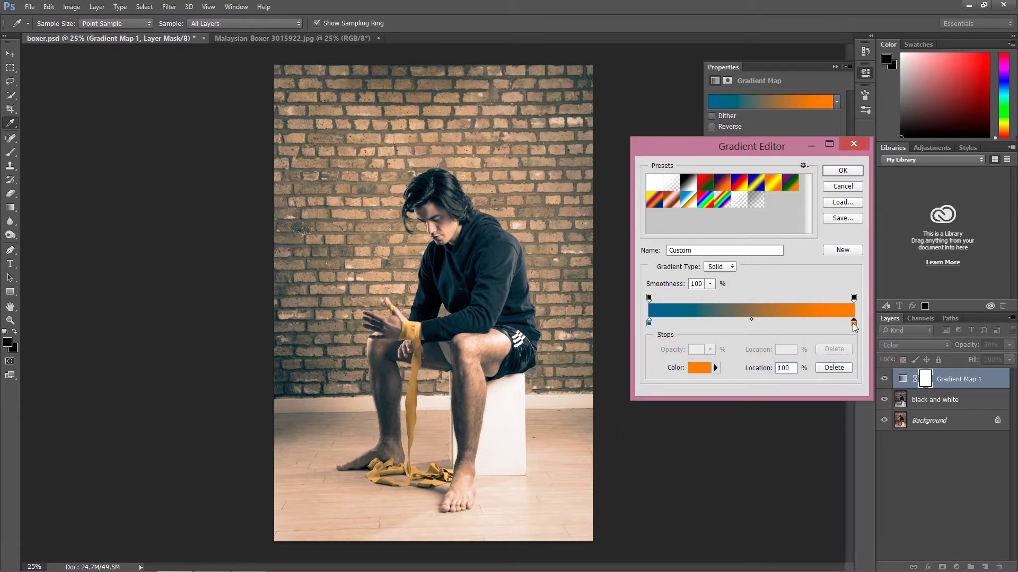
click(704, 368)
click(682, 393)
click(774, 484)
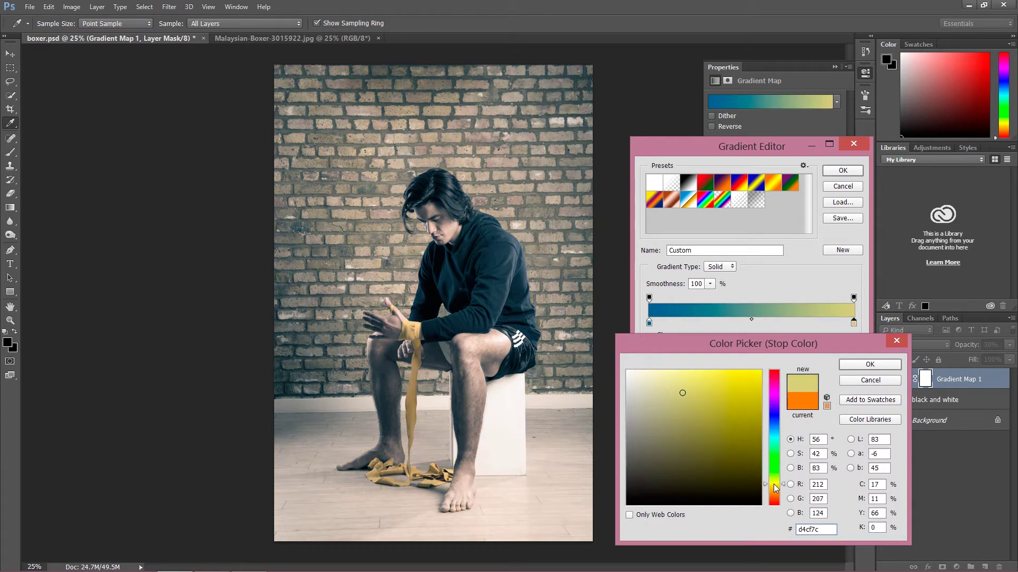
drag(774, 483, 773, 484)
click(698, 383)
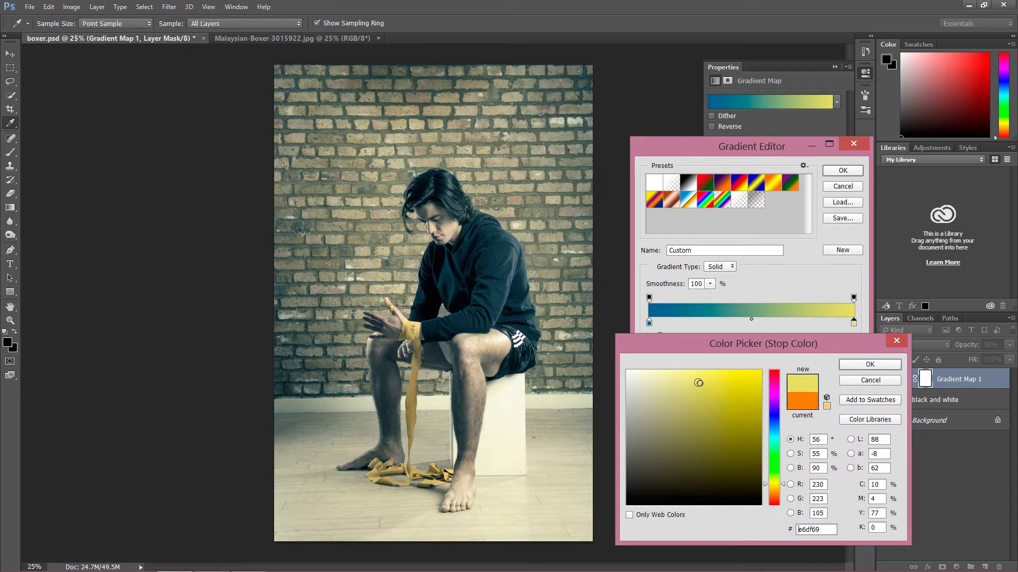
click(709, 383)
click(869, 364)
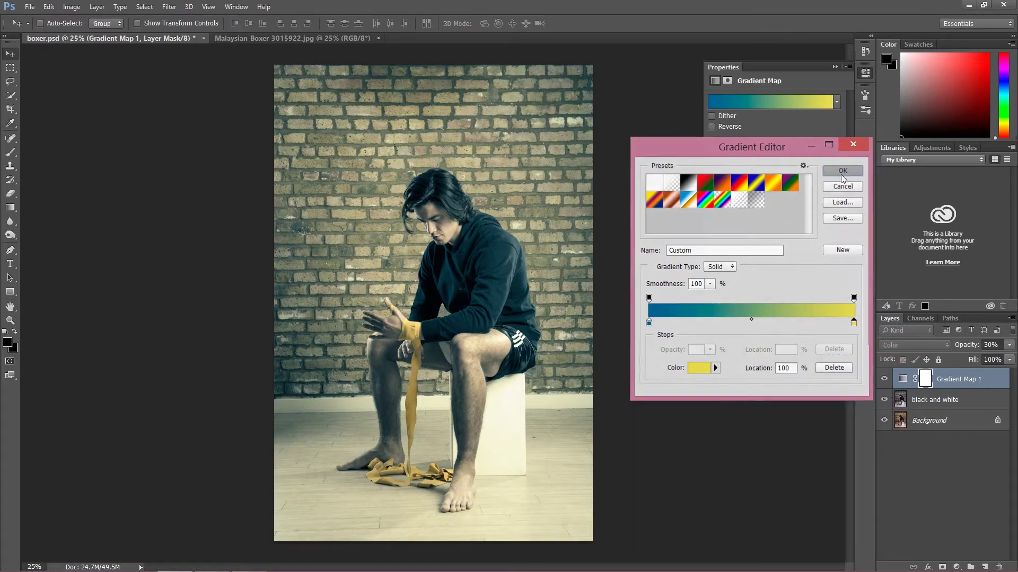
click(843, 177)
Step: Toggle Gradient Map 1 off and on to compare, then collapse its Properties panel
click(885, 380)
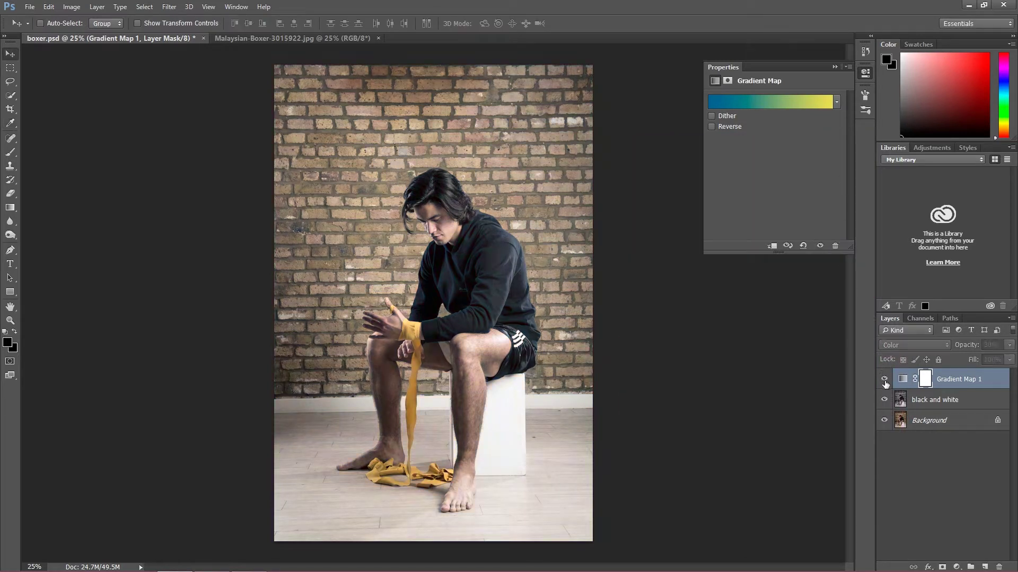
click(885, 381)
click(885, 381)
click(884, 381)
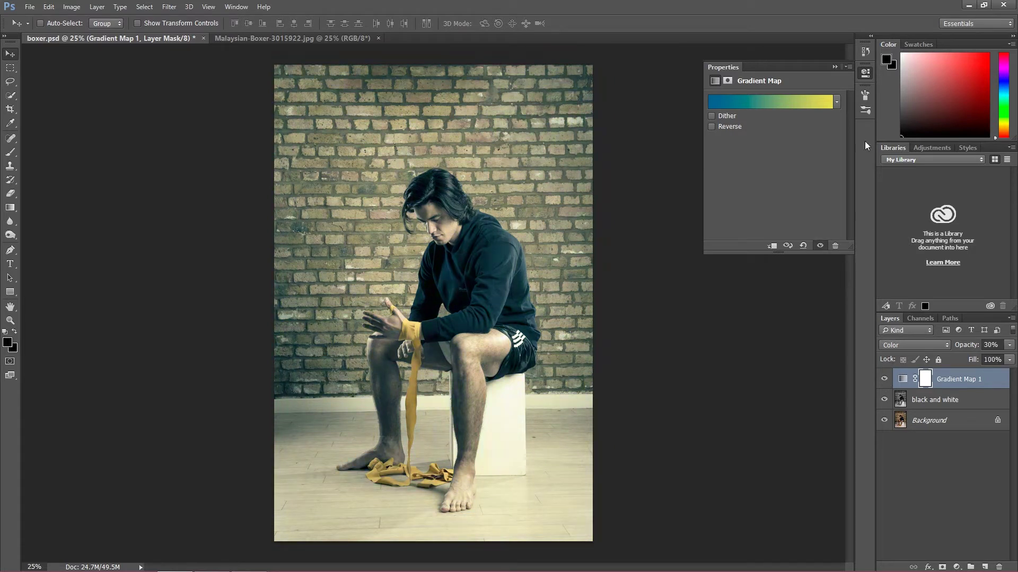
click(835, 66)
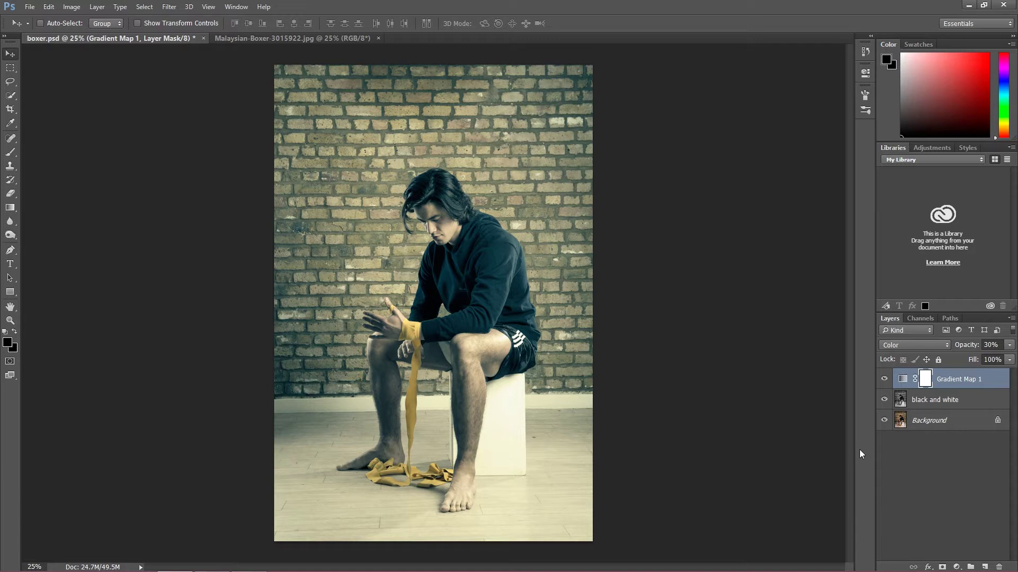
Step: Add a Brightness/Contrast layer at brightness -27, plus an empty layer on top
click(957, 566)
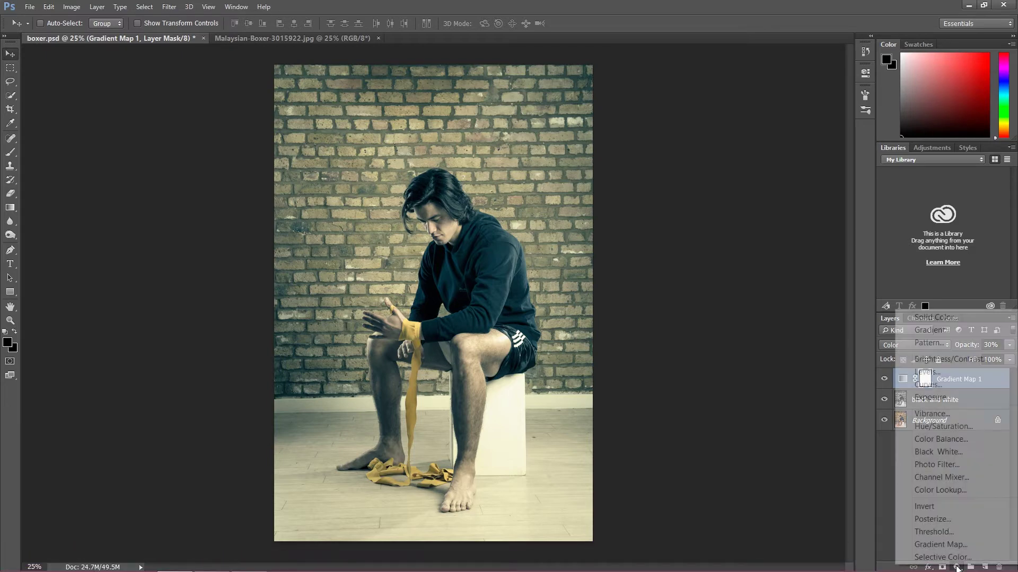
click(922, 376)
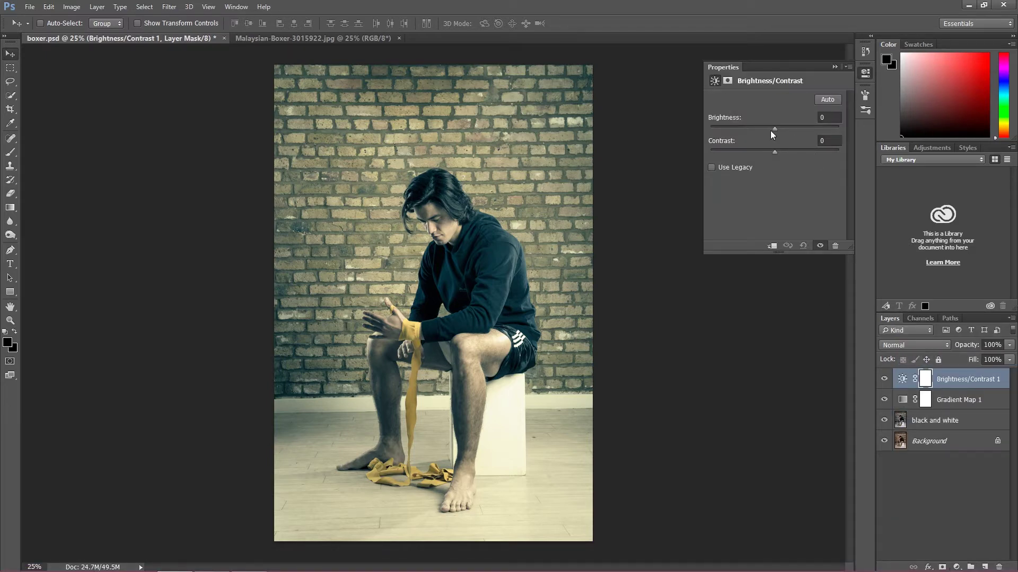
drag(774, 129, 764, 130)
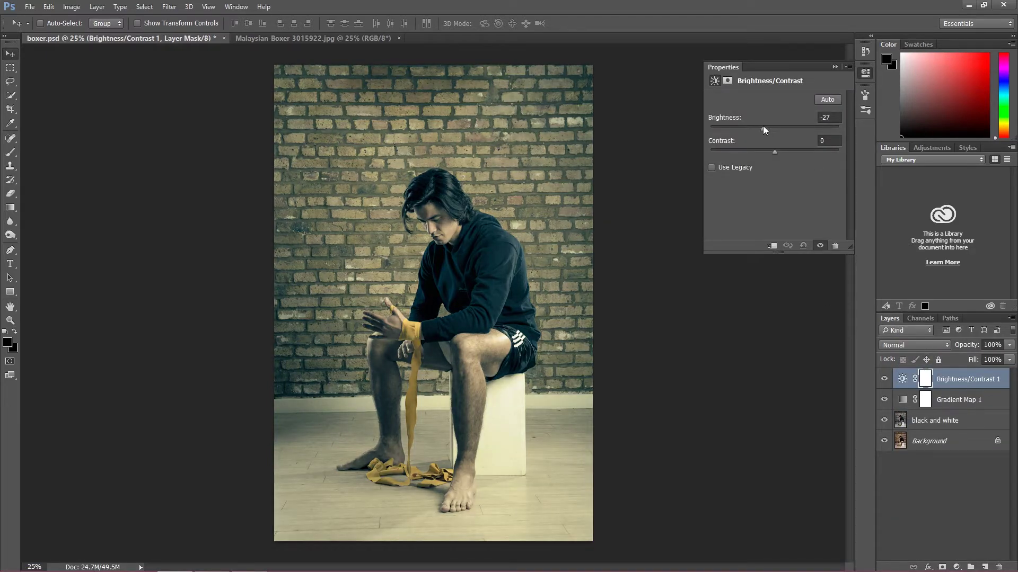
click(835, 67)
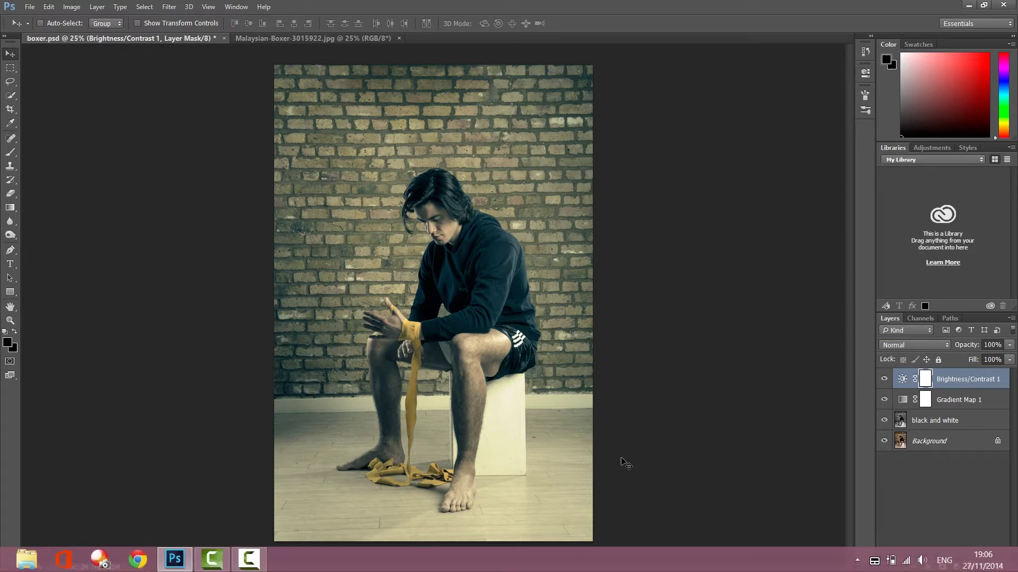
click(985, 567)
key(x)
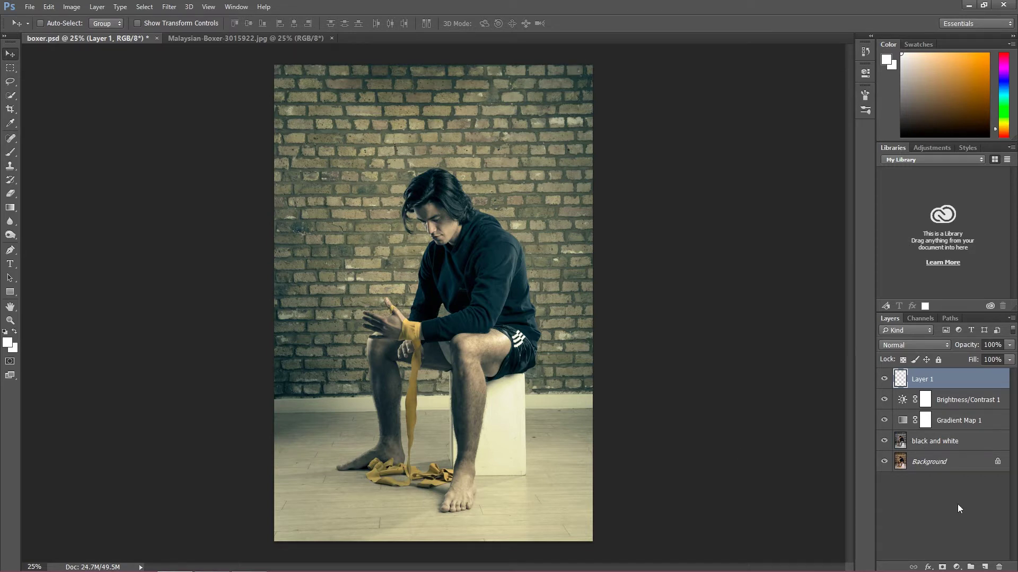
Step: Rename the empty top layer 'black brush'
double_click(920, 380)
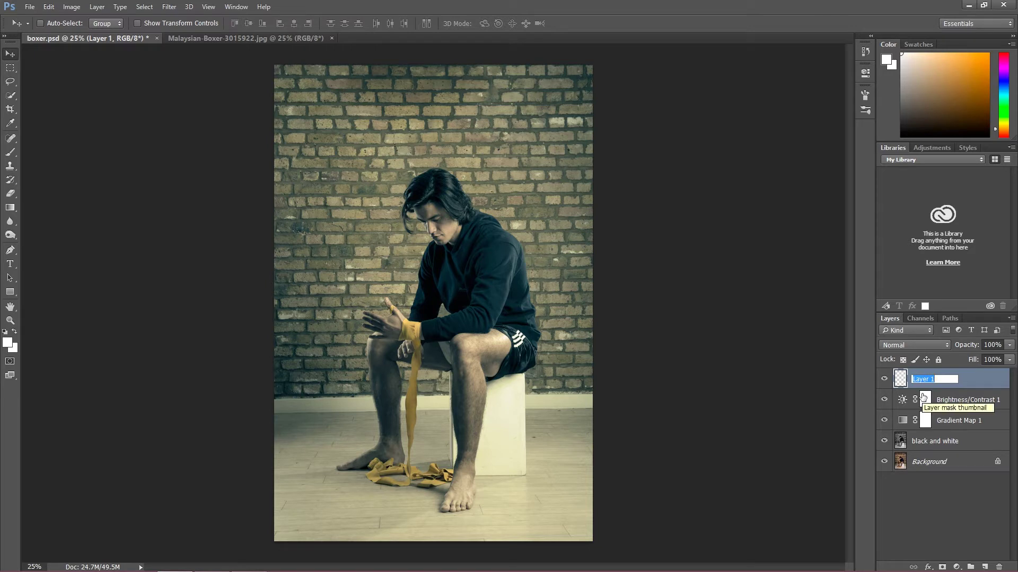
text(black br)
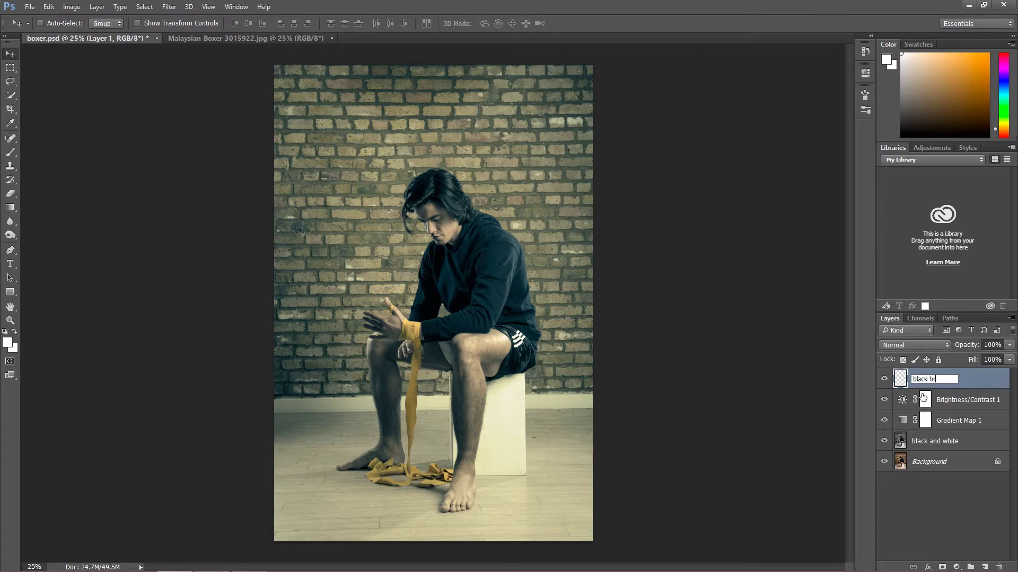
text(ush)
key(Return)
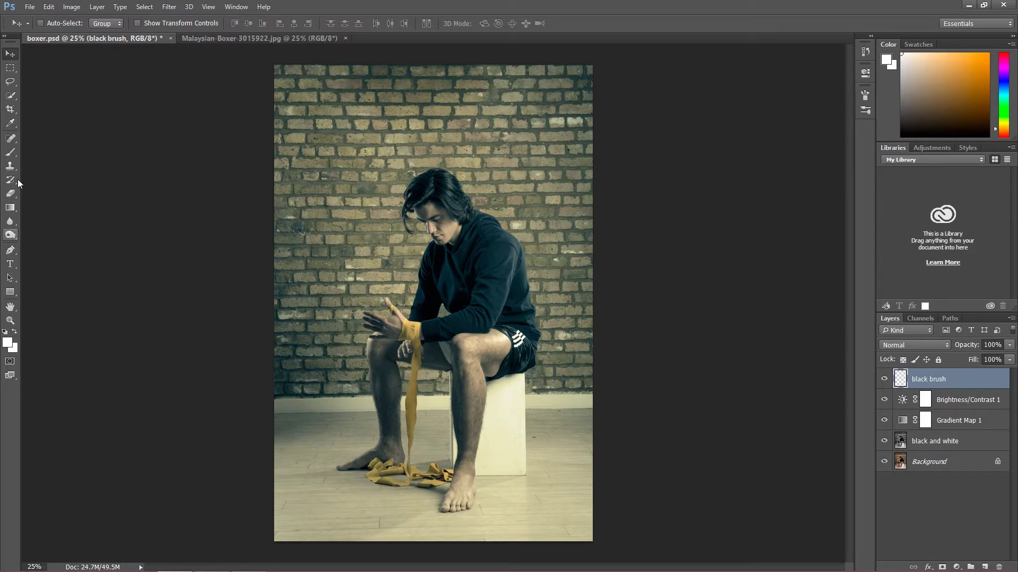
Step: Set up a very large, soft Brush with black (000000) as the foreground colour
click(10, 152)
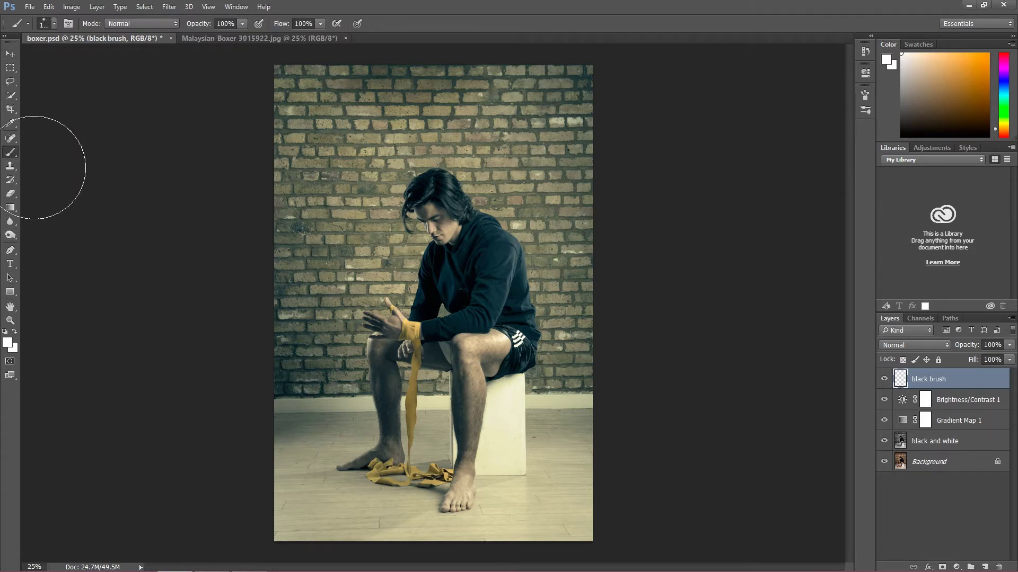
click(8, 342)
text(000000)
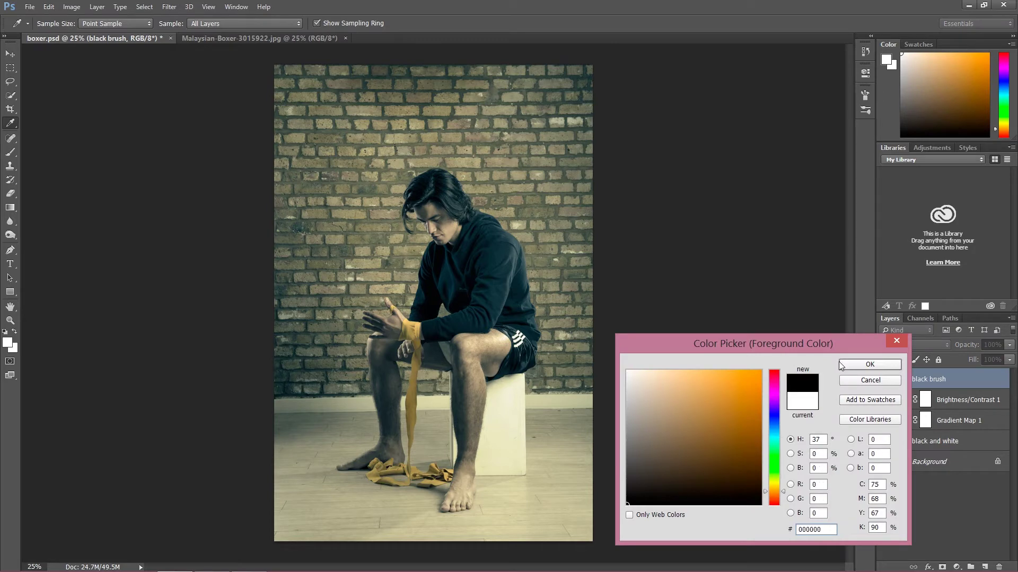
click(841, 363)
click(54, 23)
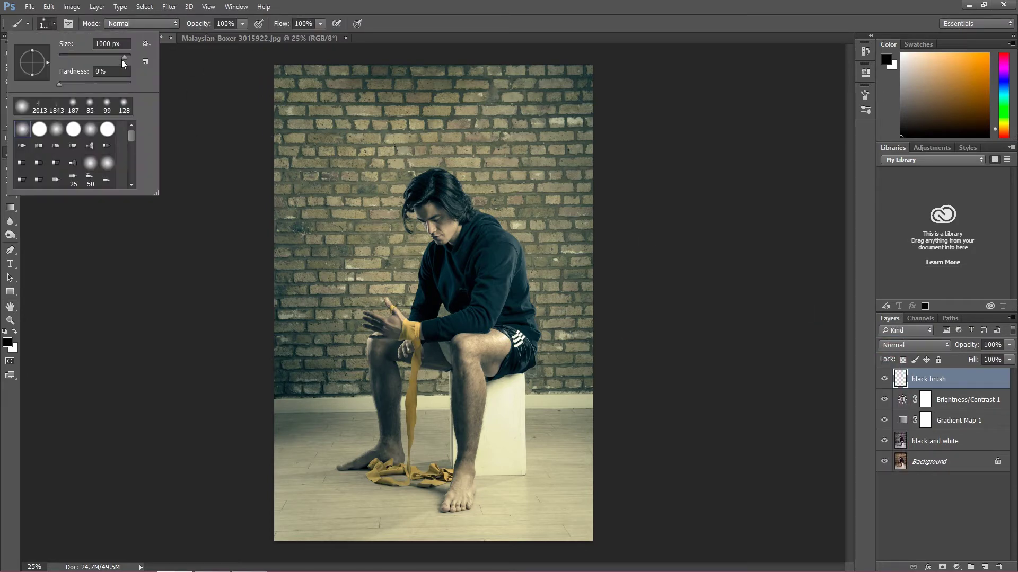
drag(124, 56, 129, 59)
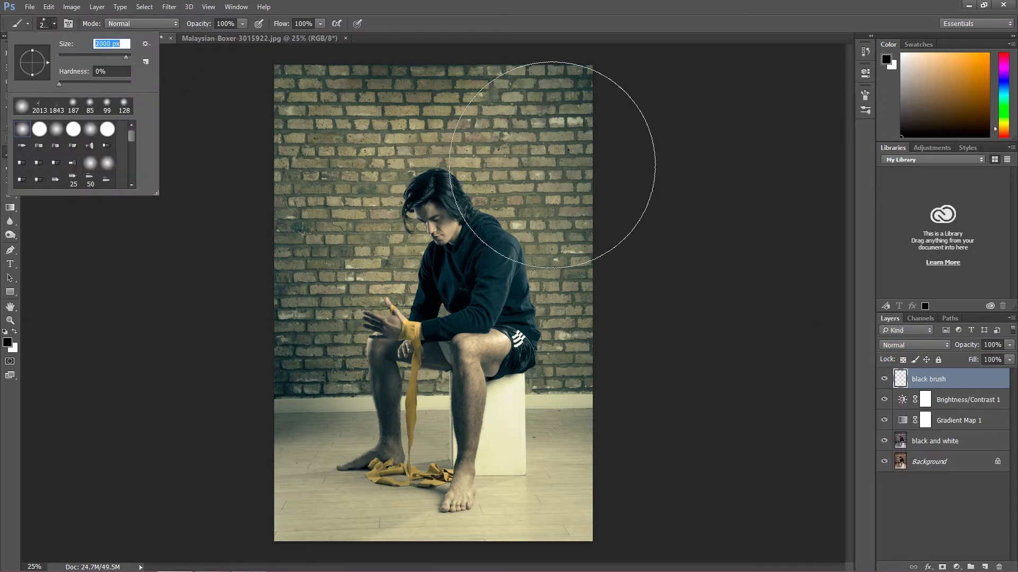
click(652, 338)
Step: Paint black over the lower, right and floor edges, then fade the layer to 45% opacity
mouse_move(659, 431)
mouse_down()
mouse_move(579, 488)
mouse_move(382, 538)
mouse_move(274, 410)
mouse_move(313, 151)
mouse_move(408, 80)
mouse_move(472, 74)
mouse_move(429, 72)
mouse_move(255, 109)
mouse_move(238, 466)
mouse_move(692, 471)
mouse_move(565, 528)
mouse_up()
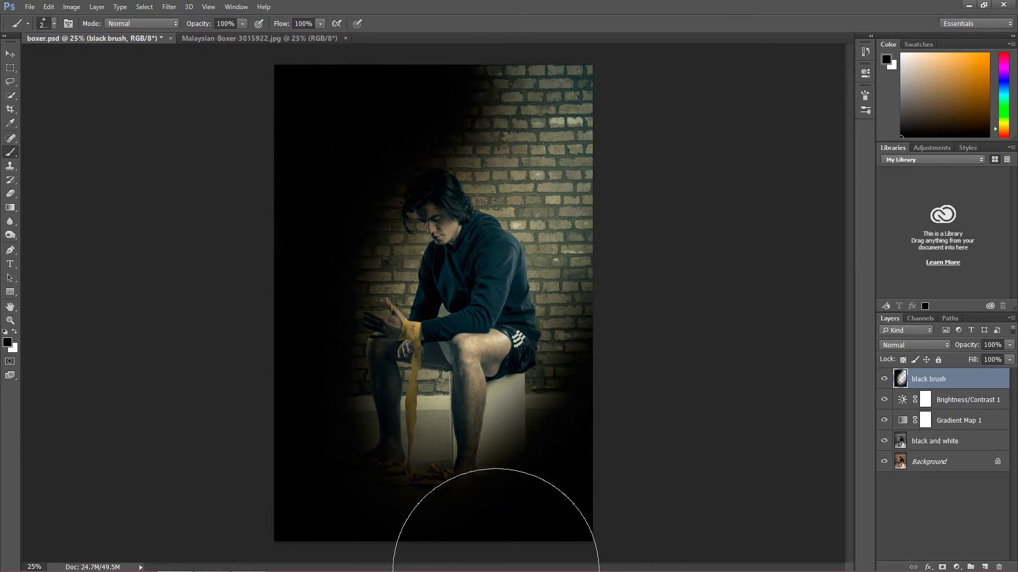
drag(516, 523, 261, 465)
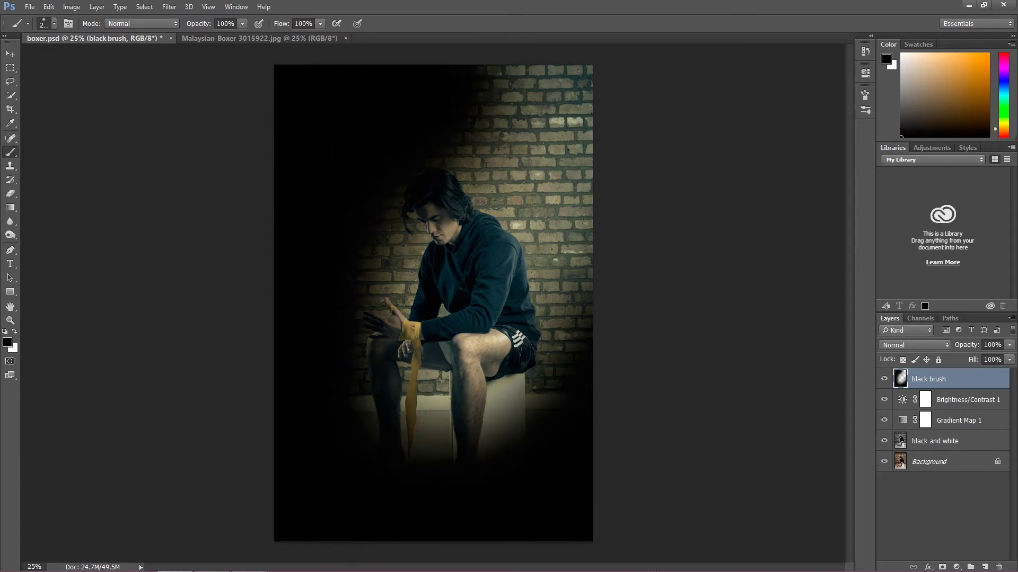
click(1009, 345)
drag(997, 358, 978, 361)
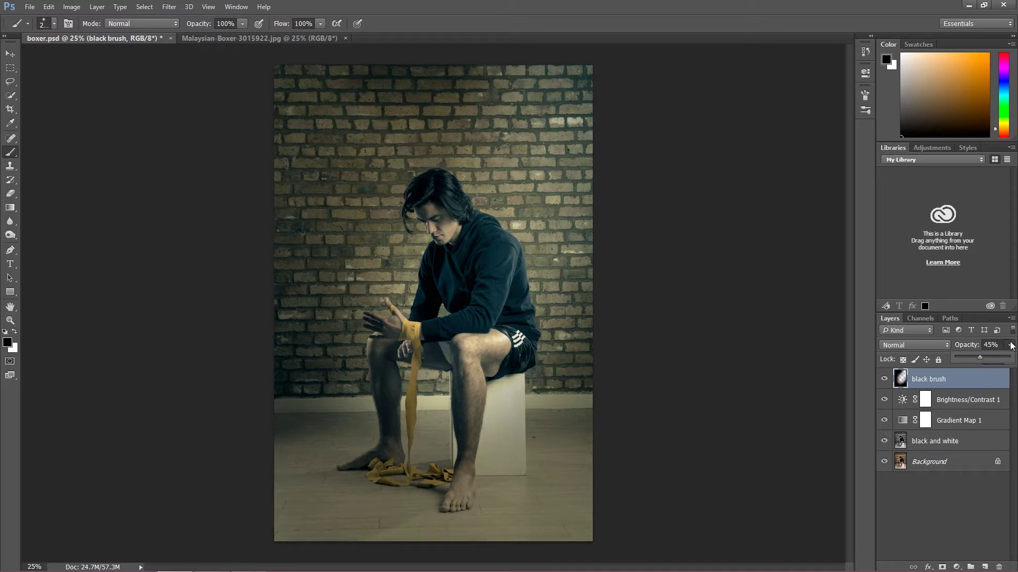
key(Return)
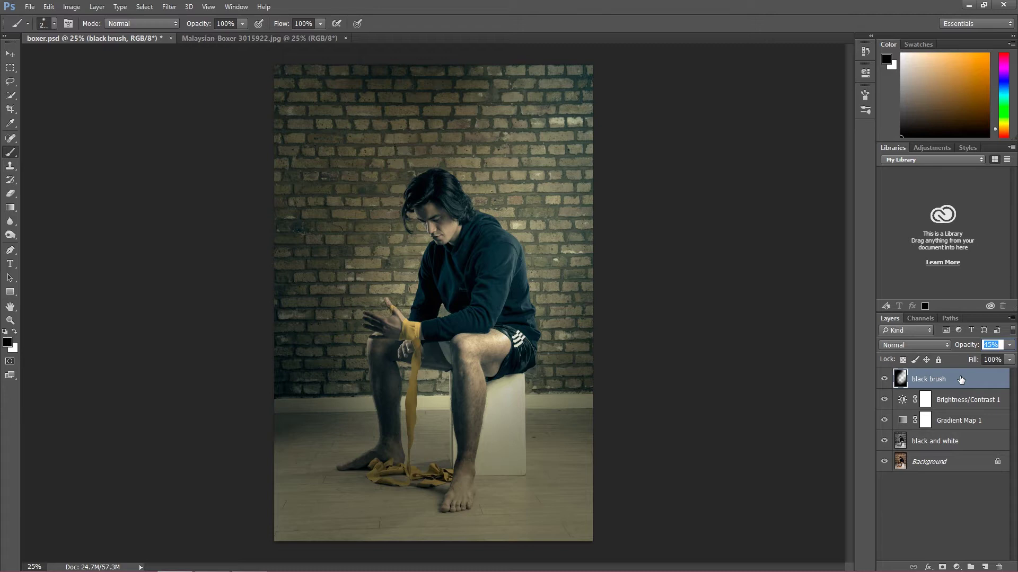
Step: Commit the 45% opacity and stamp all visible layers into a new layer named 'details'
key(Return)
key(ctrl+shift+alt+e)
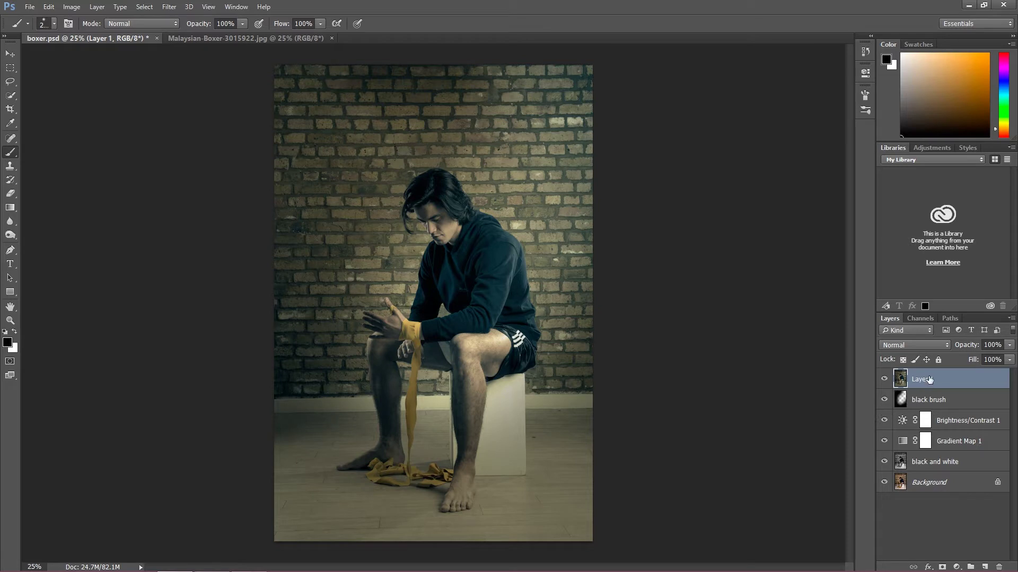
double_click(930, 381)
text(details)
key(Return)
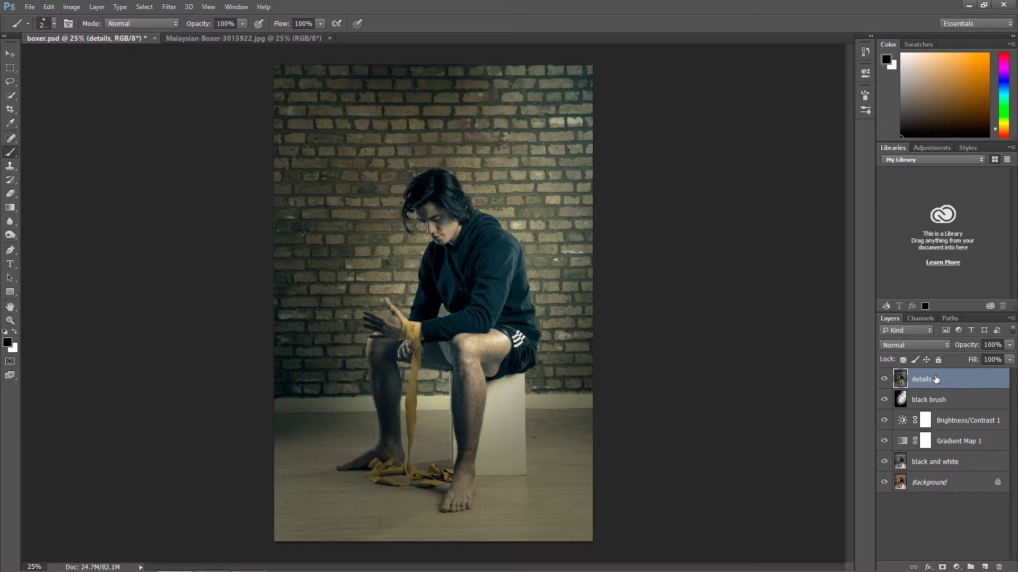
Step: Convert the details layer to a smart object and run Filter > Topaz Labs > Topaz Detail 3
right_click(935, 377)
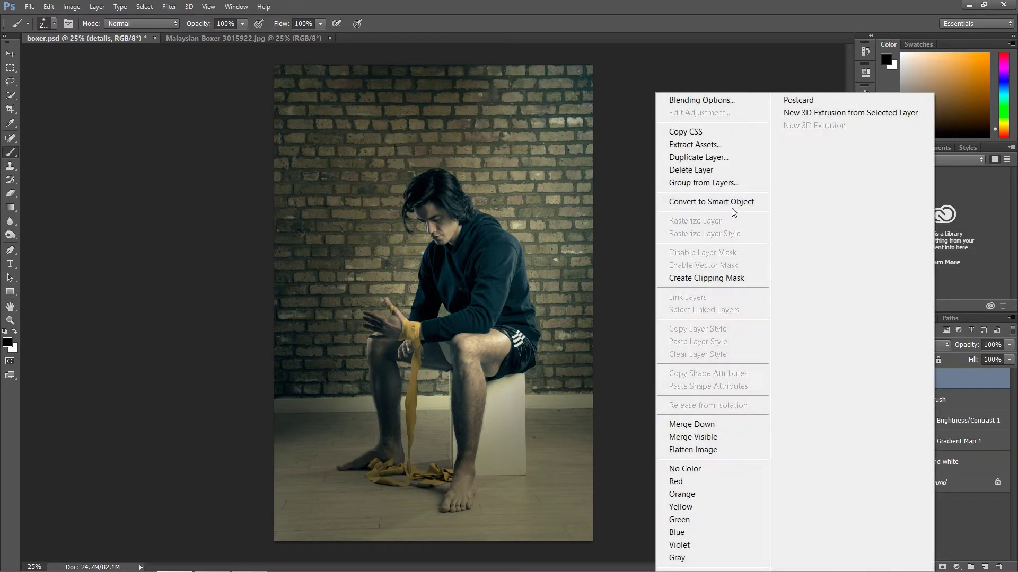
click(731, 202)
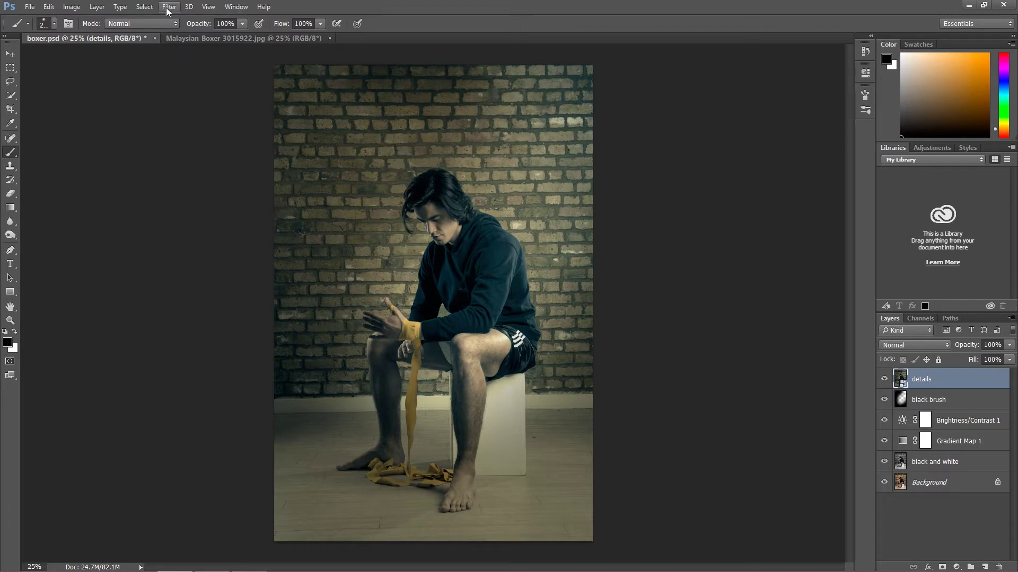
click(168, 7)
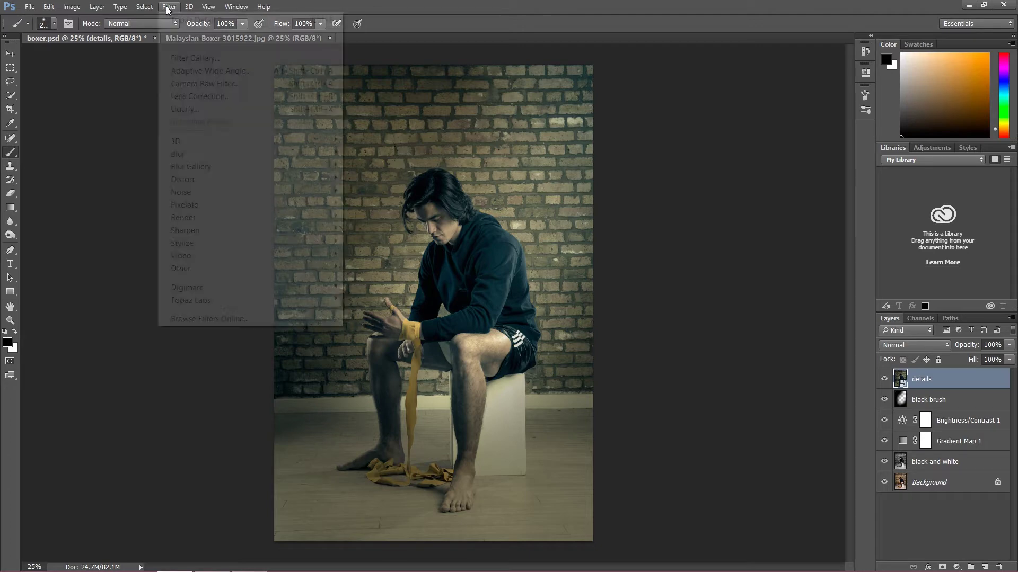
mouse_move(232, 303)
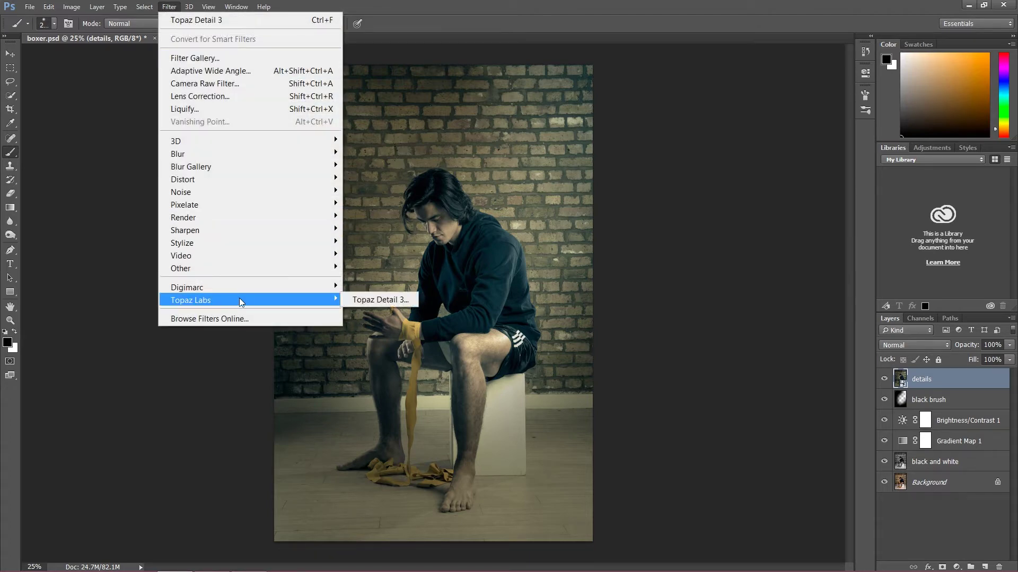
click(367, 301)
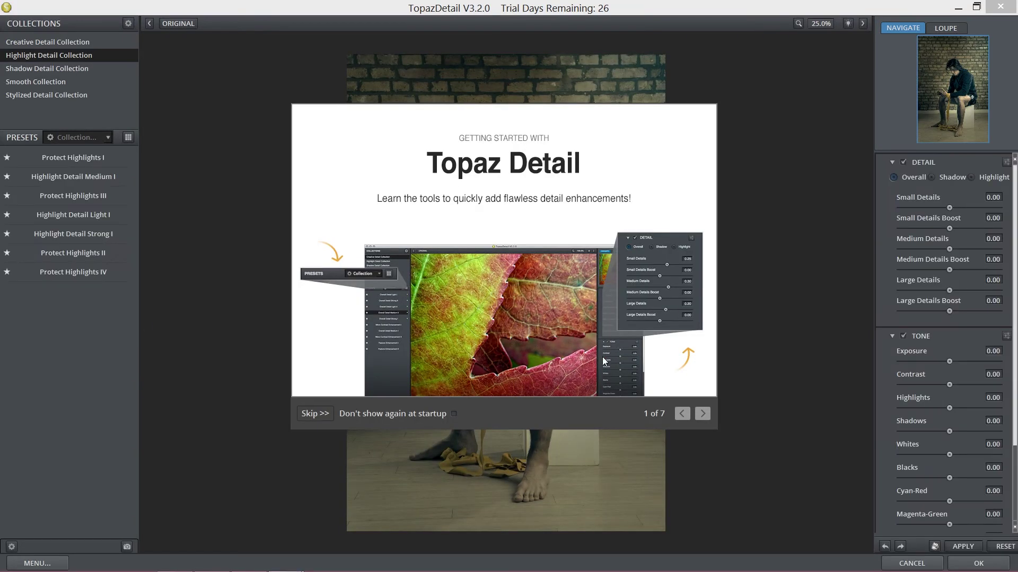
Step: Page through and close the Topaz Detail getting-started guide
click(701, 413)
click(702, 412)
click(702, 413)
click(702, 413)
click(702, 413)
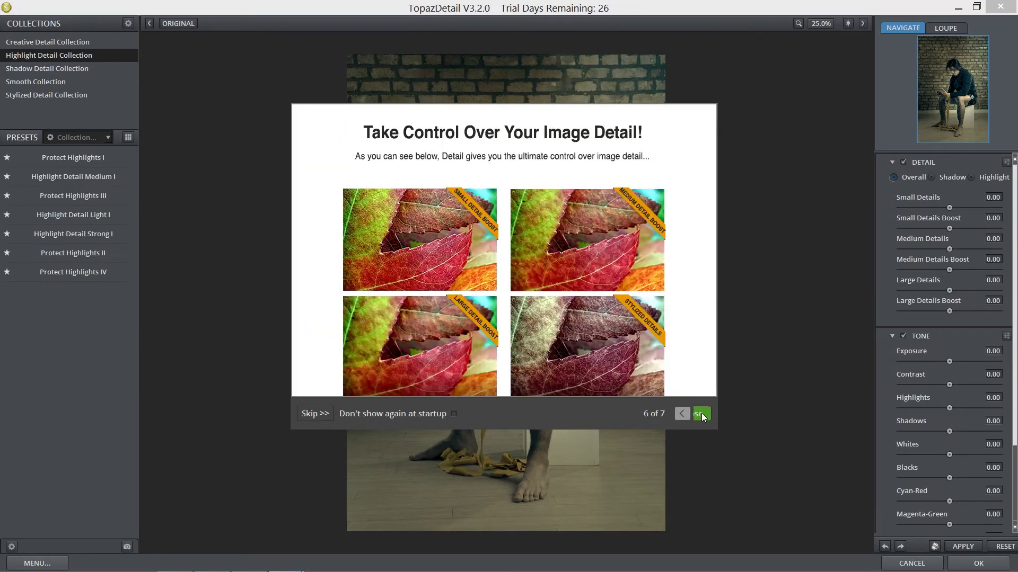
click(702, 413)
click(702, 414)
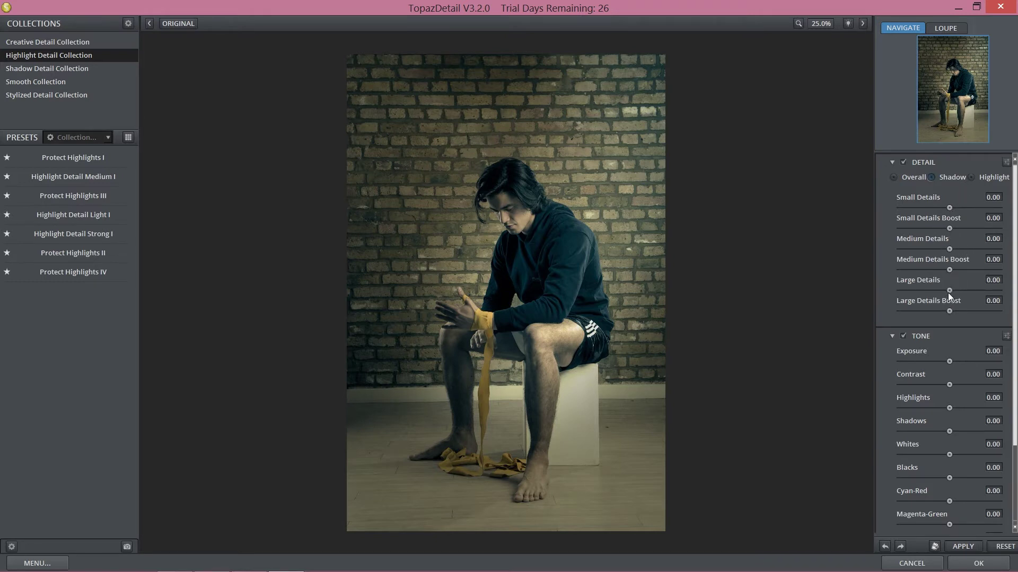
Step: Set Medium Details 0.09, Medium Boost 0.08, Large 0.07, Large Boost 0.30 and Exposure 0.58
mouse_move(948, 293)
drag(949, 311, 956, 311)
drag(950, 291, 952, 291)
drag(950, 271, 953, 249)
drag(957, 310, 968, 310)
click(963, 311)
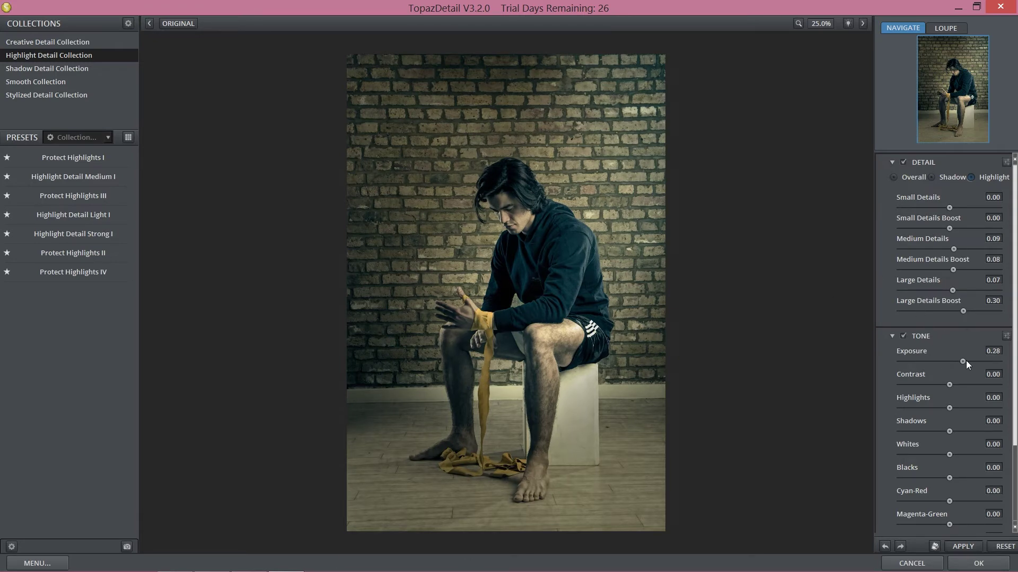
drag(966, 361, 976, 362)
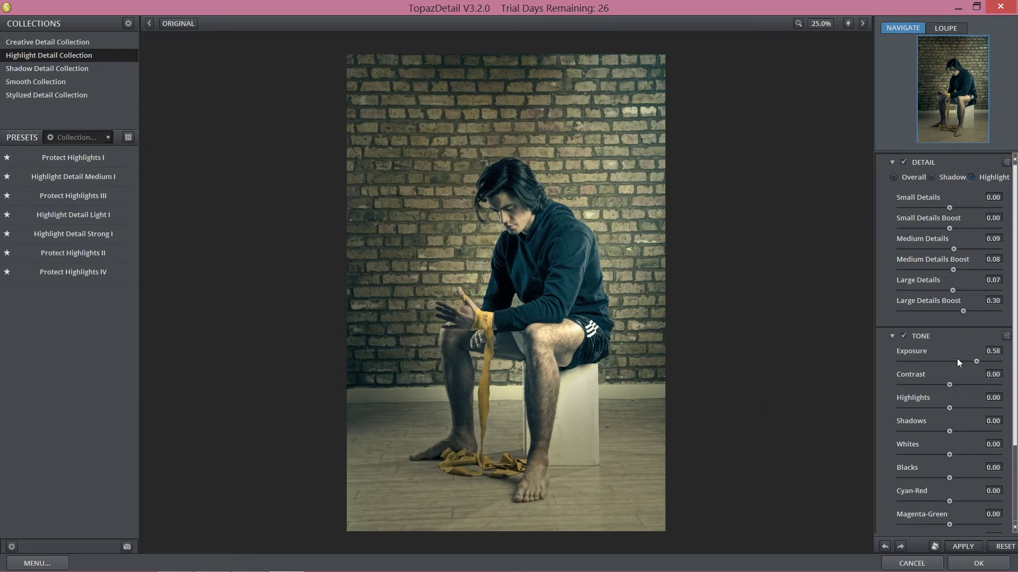
Step: Adjust the Tone exposure, contrast (around 0.29) and shadows sliders
click(922, 361)
drag(927, 361, 962, 361)
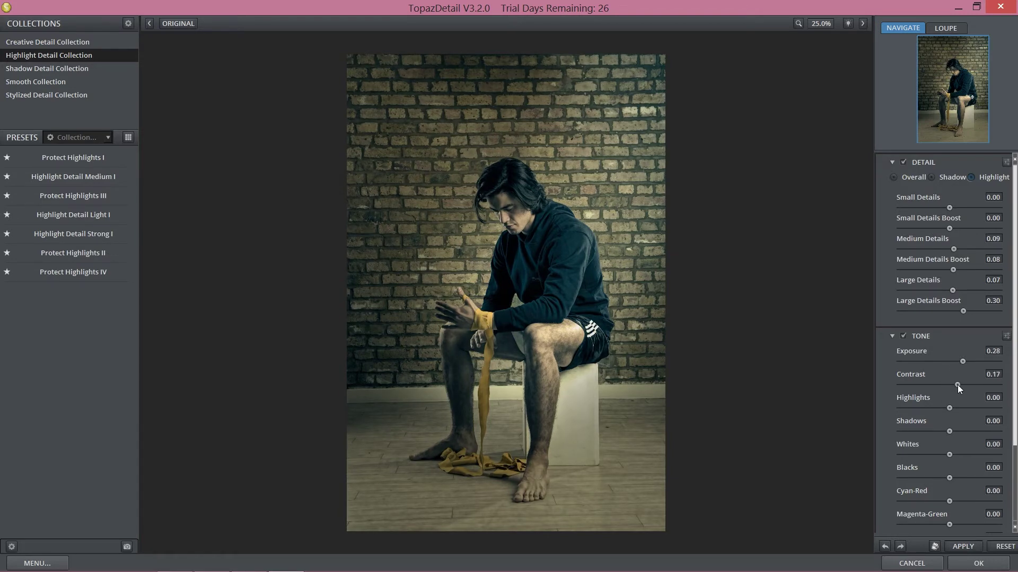
mouse_move(959, 384)
mouse_down()
mouse_move(931, 382)
mouse_move(974, 381)
mouse_move(964, 384)
mouse_up()
drag(962, 381, 969, 361)
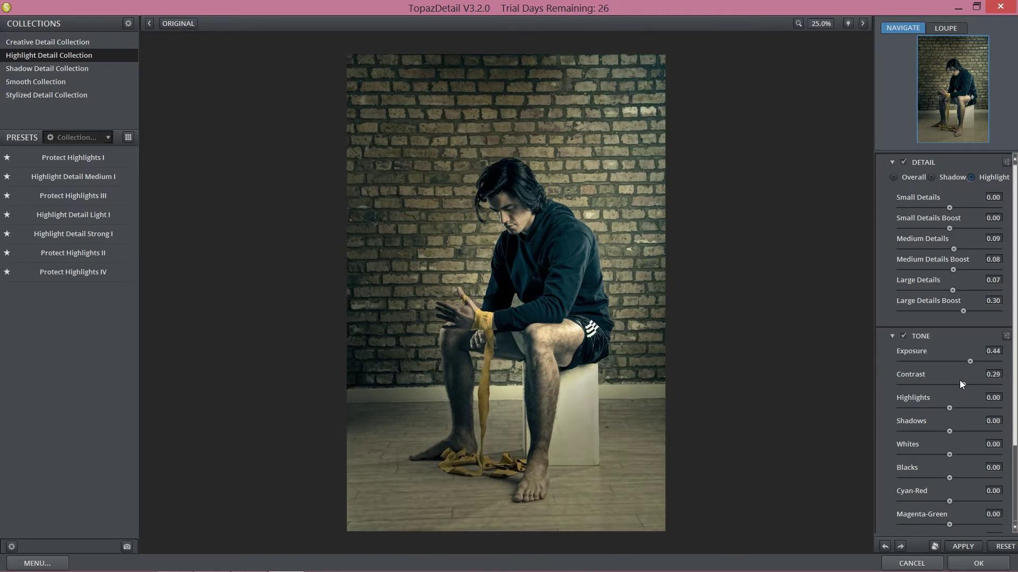
click(935, 429)
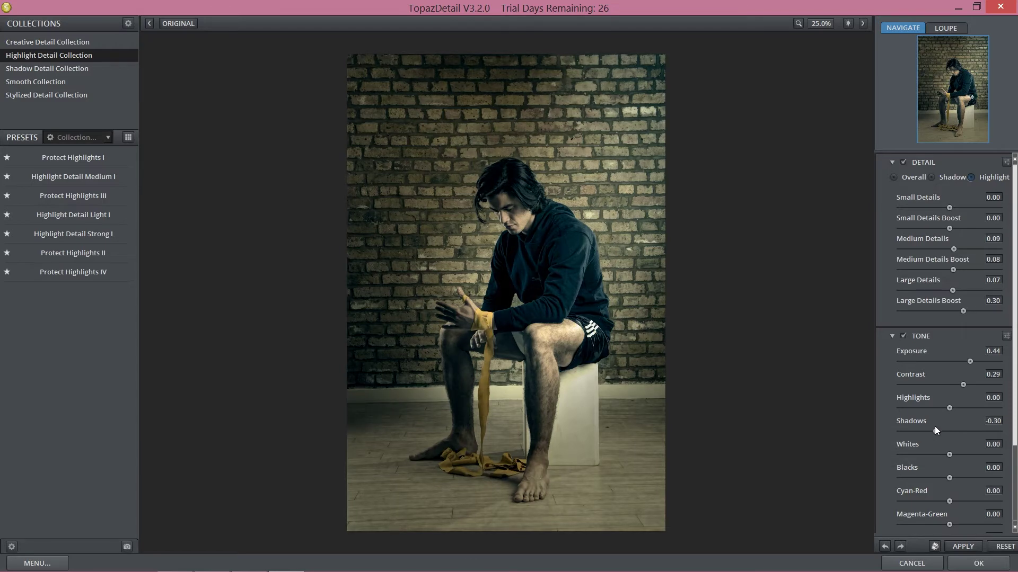
drag(936, 427, 950, 425)
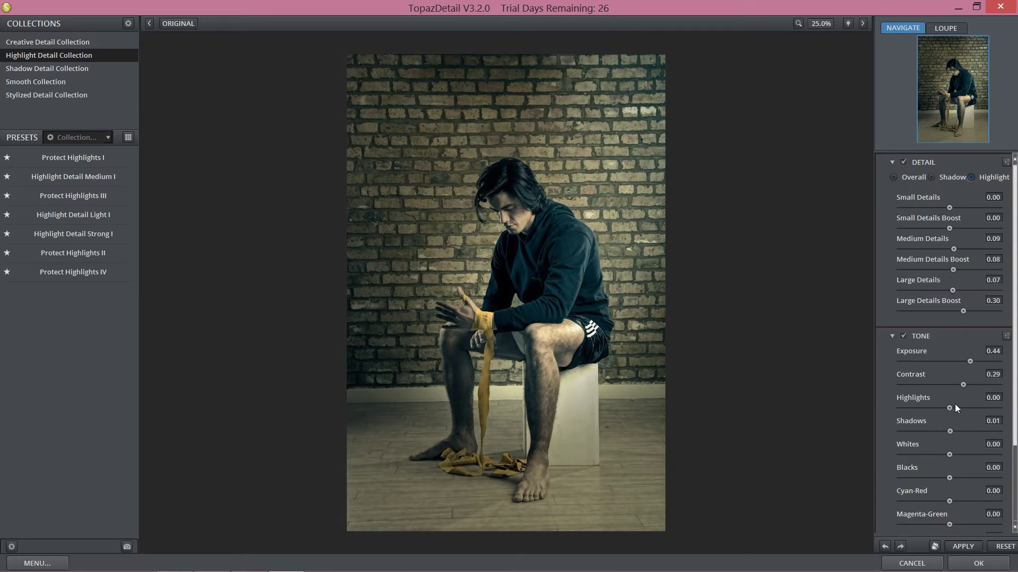
Step: Switch Detail to Overall with Large Details Boost 0.13, and set contrast to 0.31
click(894, 178)
drag(953, 310, 954, 310)
drag(957, 311, 952, 291)
drag(950, 250, 951, 251)
drag(1014, 247, 1016, 338)
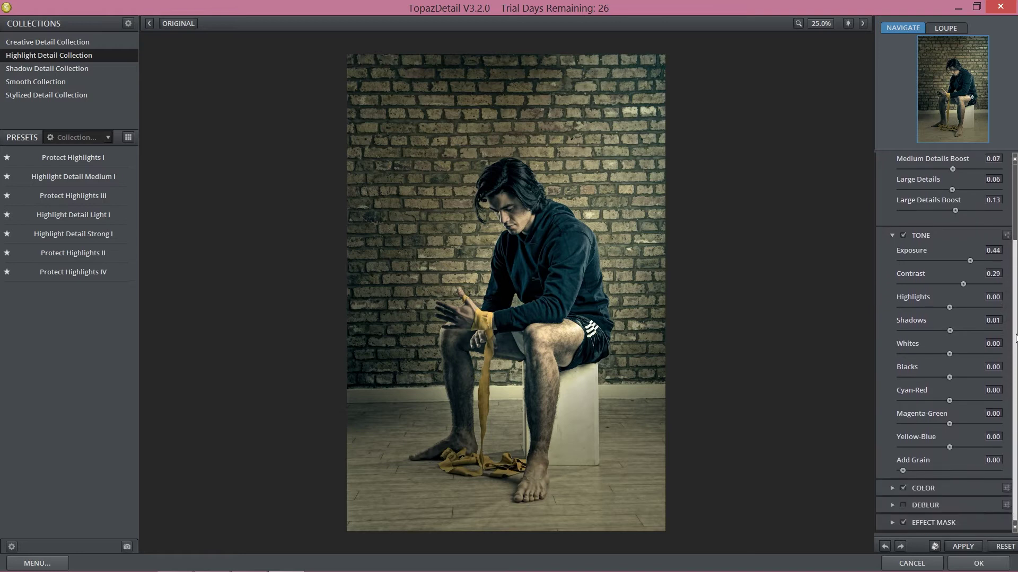
click(954, 285)
drag(955, 284, 964, 283)
Step: Test Color temperature values between -0.30 and 0.11, undo, then apply Topaz Detail
click(891, 489)
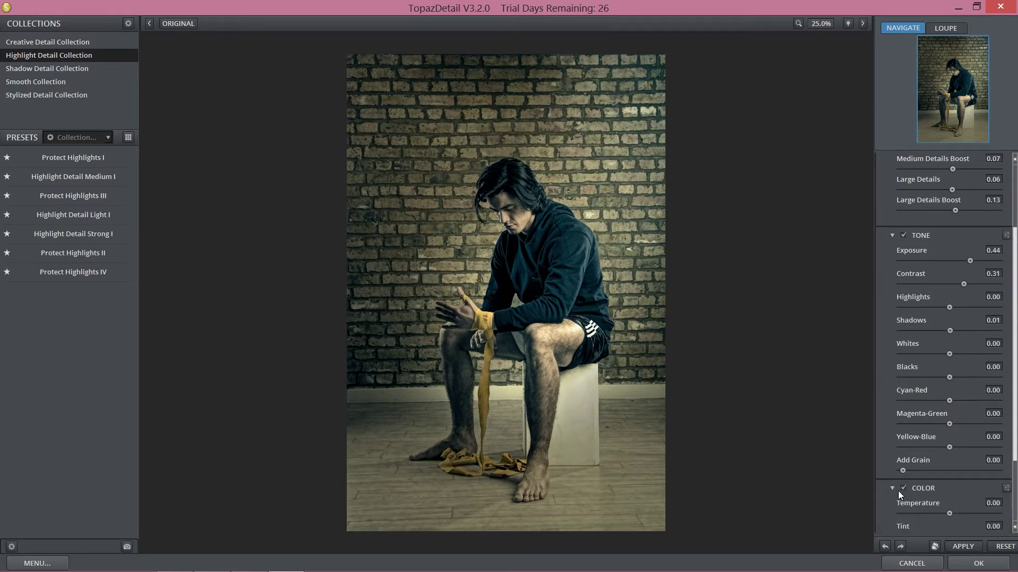
click(942, 513)
drag(947, 512, 949, 512)
drag(950, 514, 954, 514)
click(936, 513)
click(956, 513)
click(954, 512)
drag(941, 513, 949, 511)
key(ctrl+z)
key(Return)
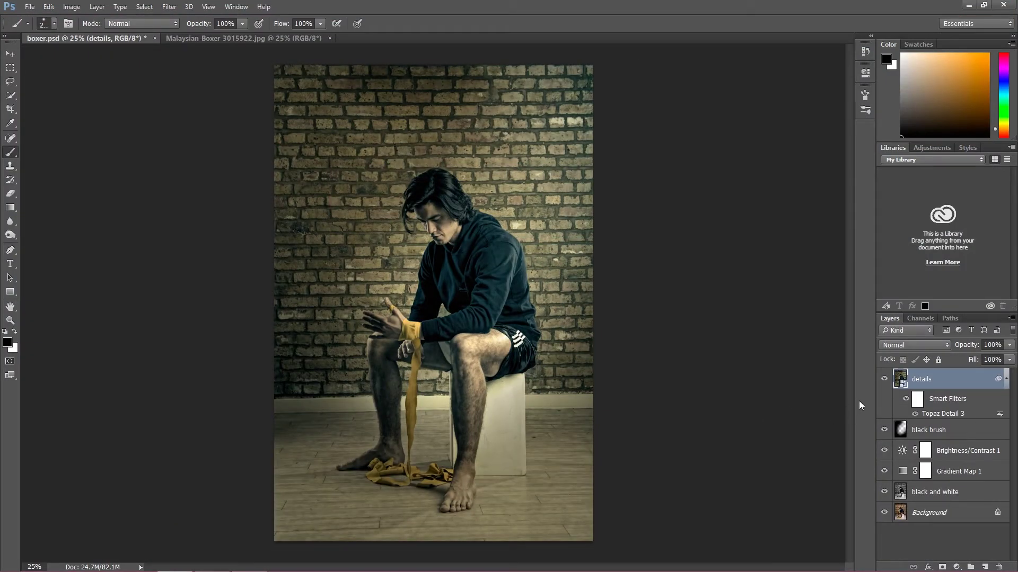
click(883, 380)
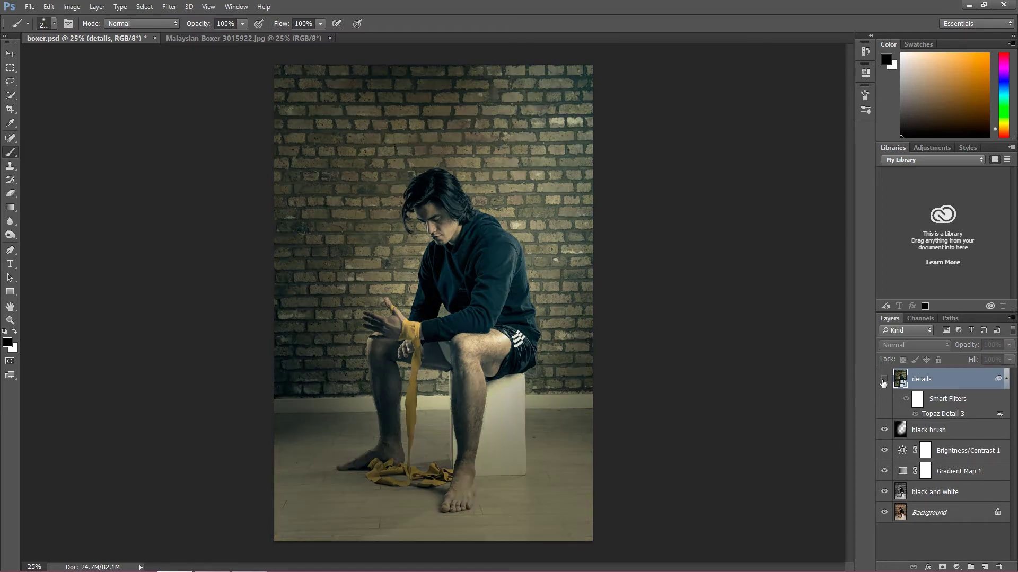
click(884, 380)
click(884, 379)
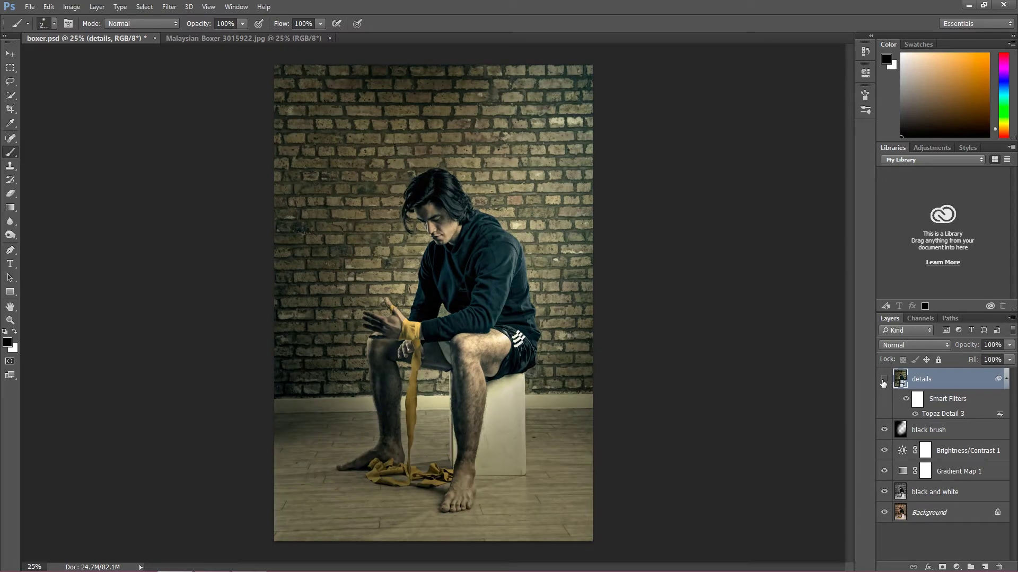
click(883, 380)
click(884, 379)
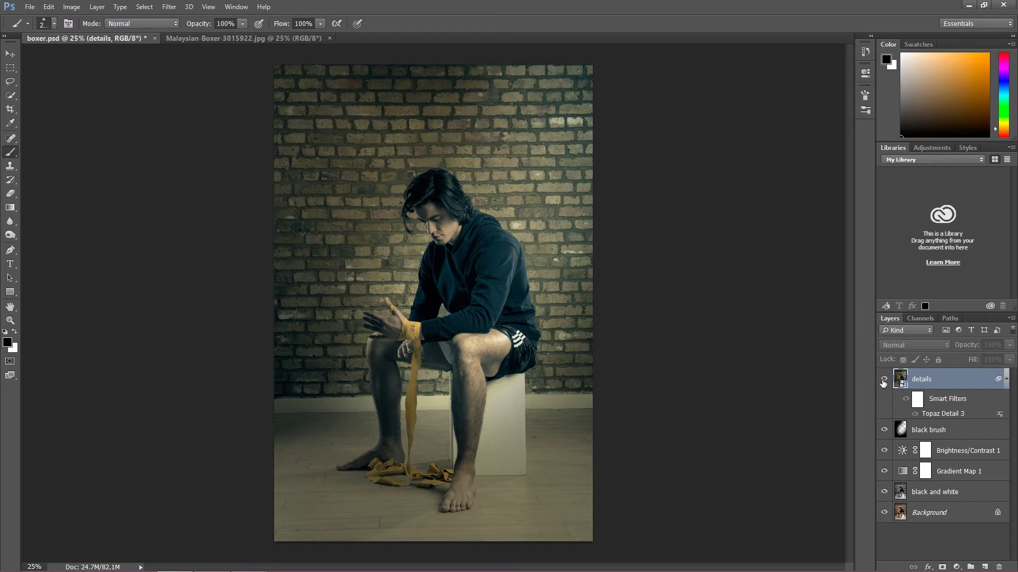
click(884, 380)
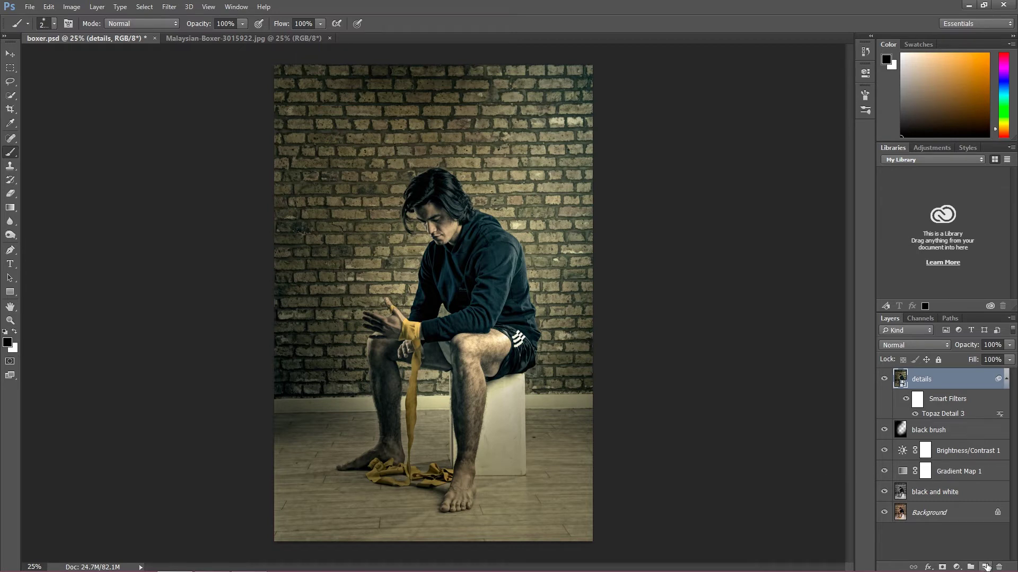
click(985, 567)
Step: Rename the new layer 'dodge and burn'
double_click(933, 379)
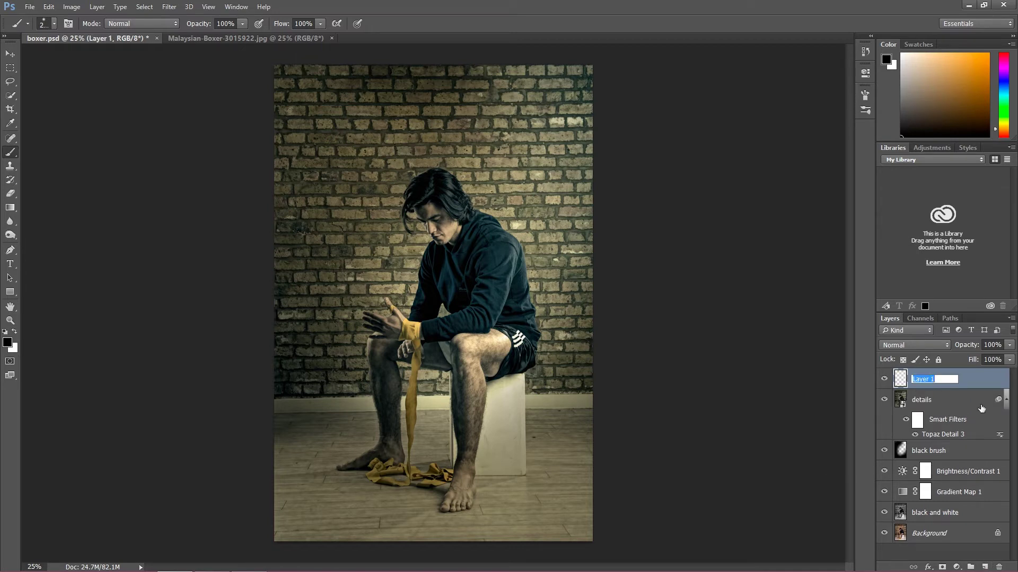
text(dodge and burn)
key(Return)
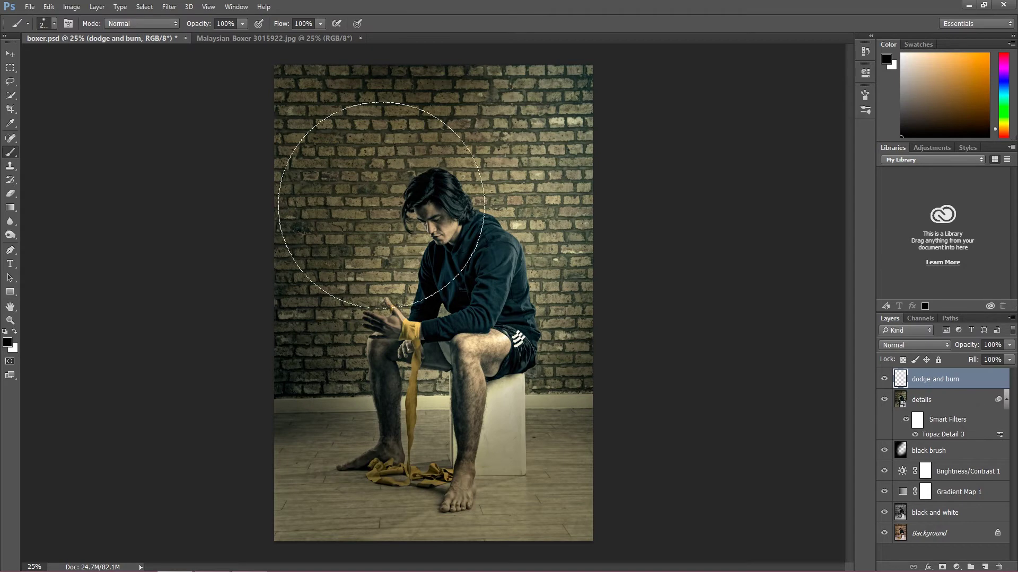
Step: Fill the layer with 50% gray and set its blend mode to Overlay
click(10, 53)
click(49, 7)
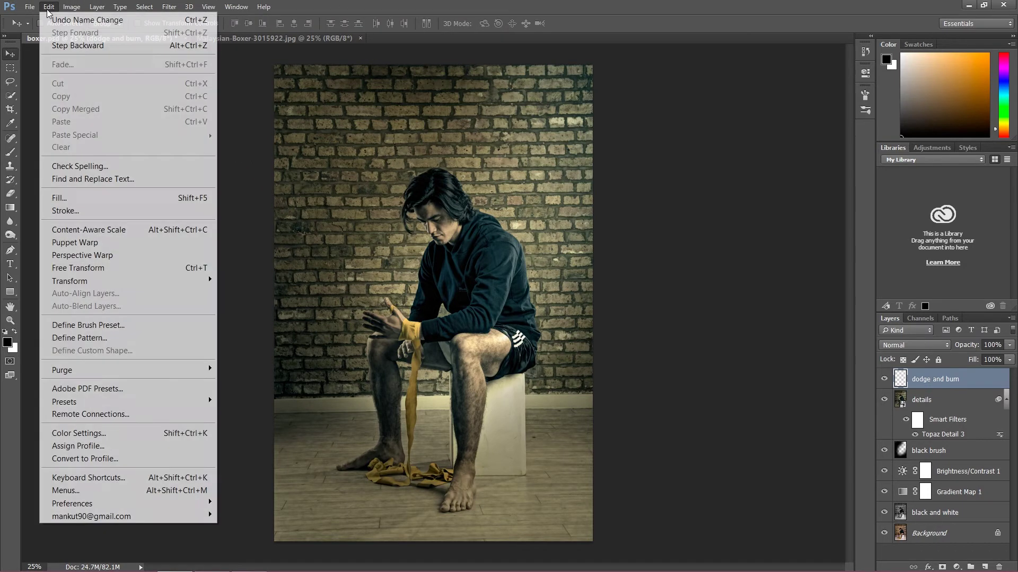
click(87, 199)
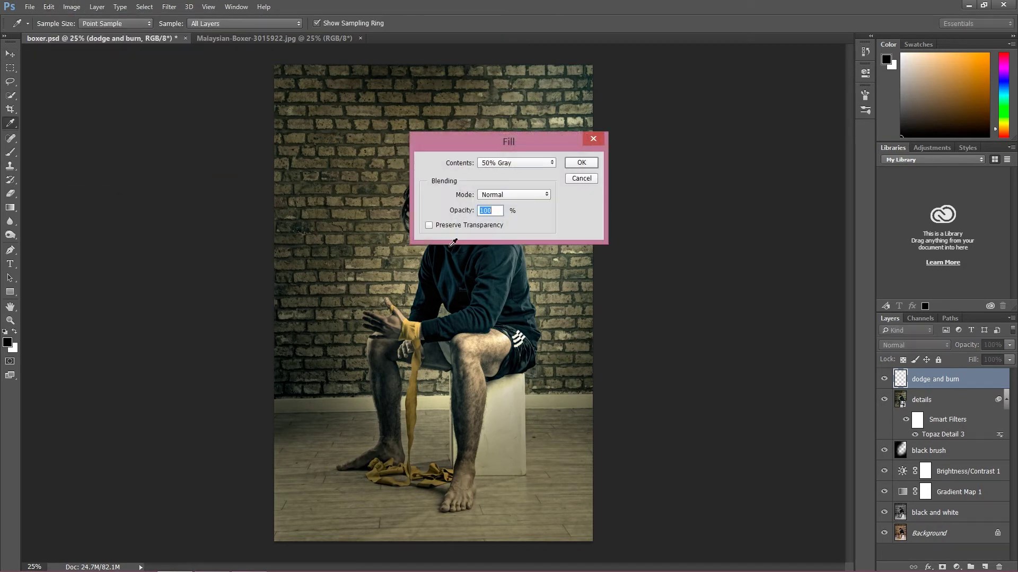
click(574, 165)
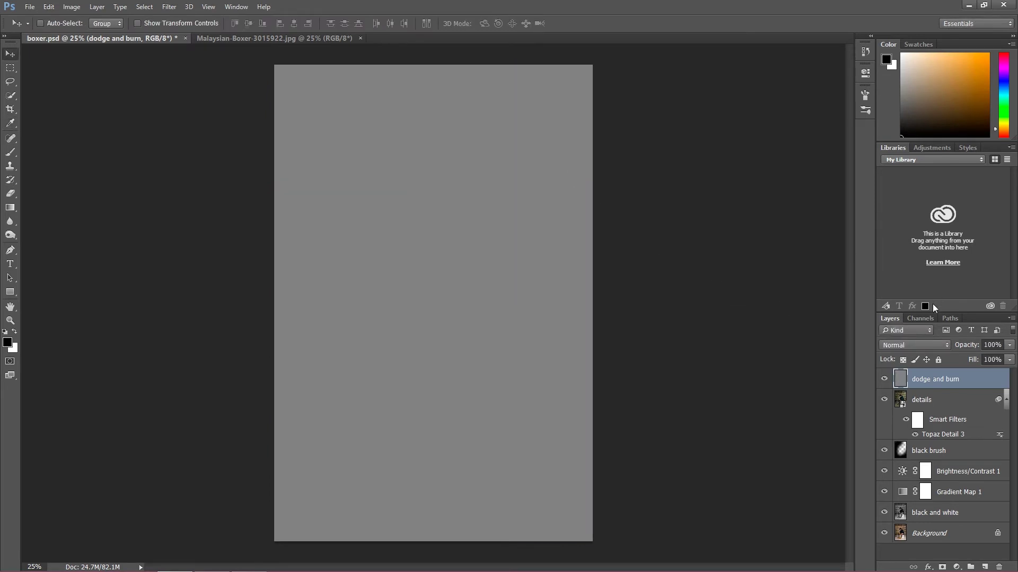
click(922, 344)
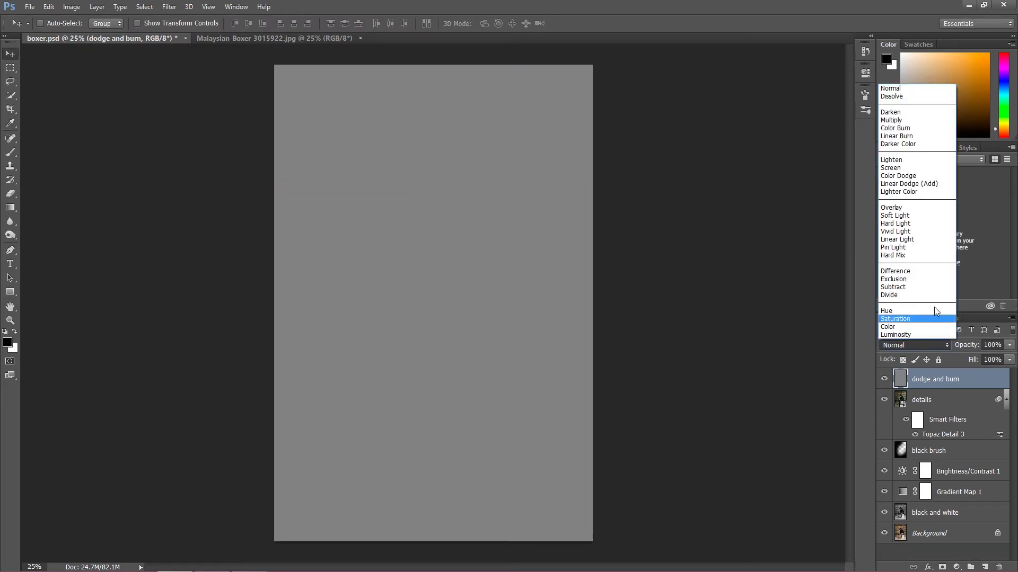
click(908, 211)
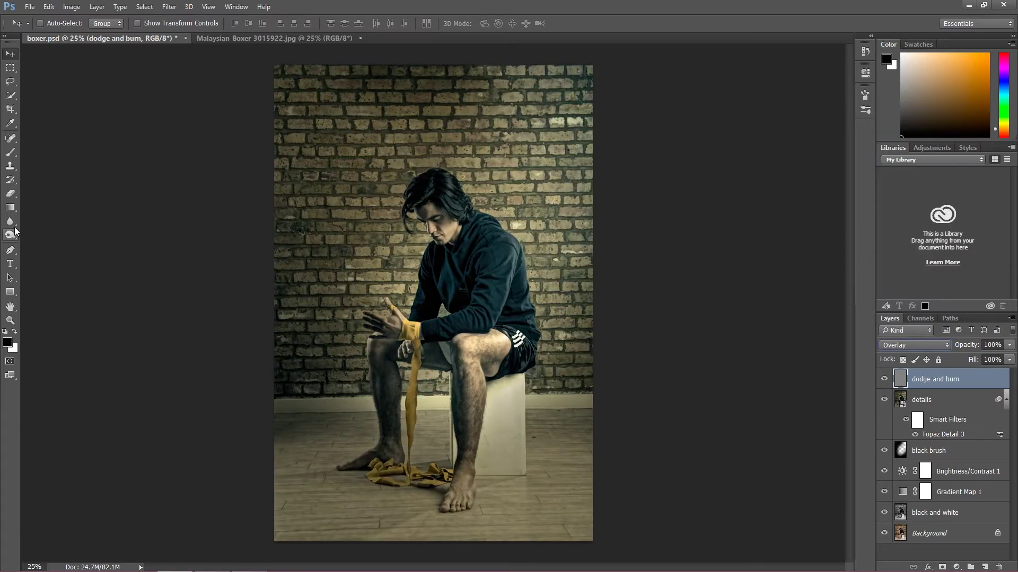
drag(11, 235, 35, 235)
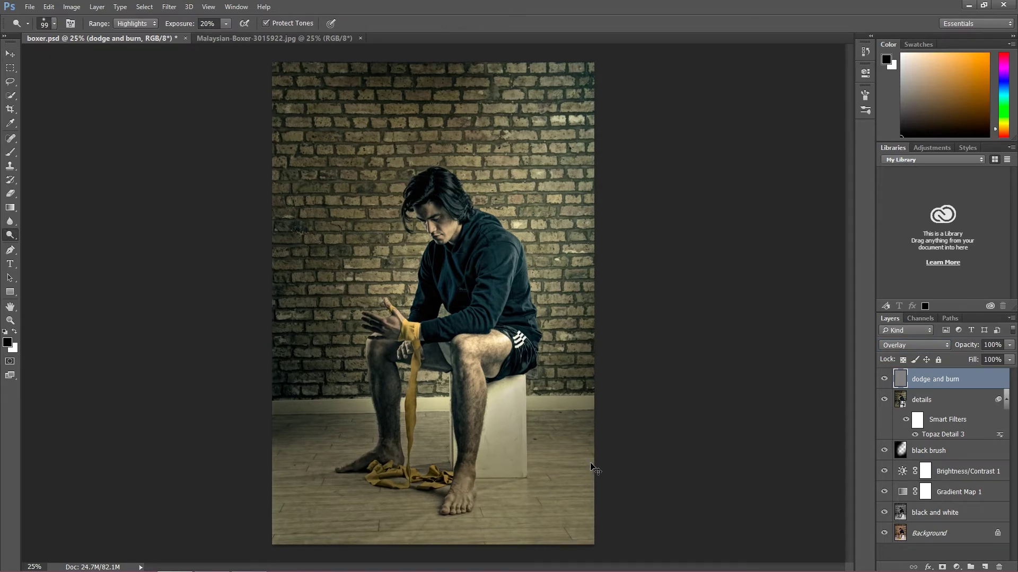
Step: Zoom in on the boxer's legs and enlarge the soft dodge brush to 155 px
key(ctrl+plus)
scroll(586, 460, down, 5)
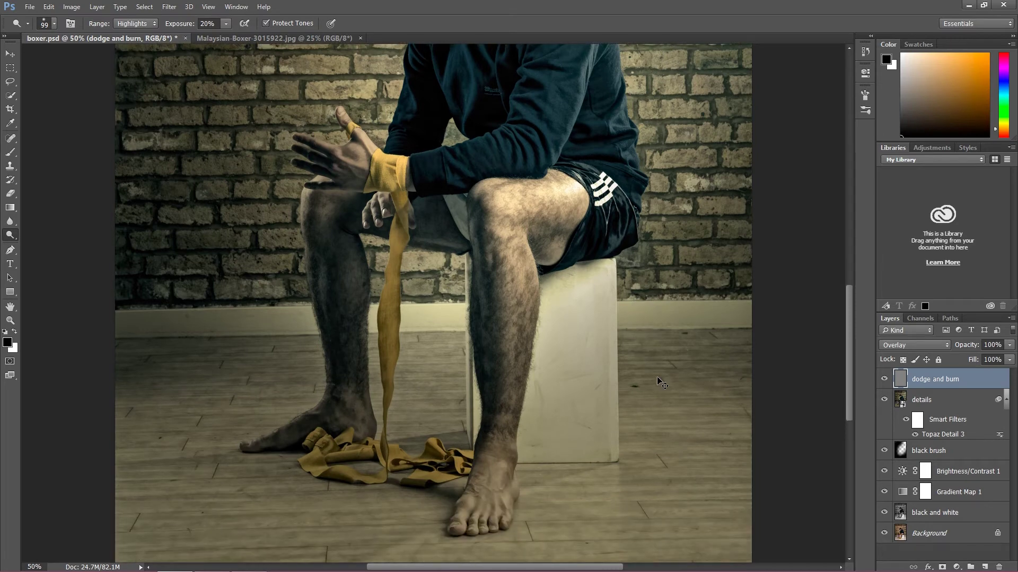
key(ctrl+plus)
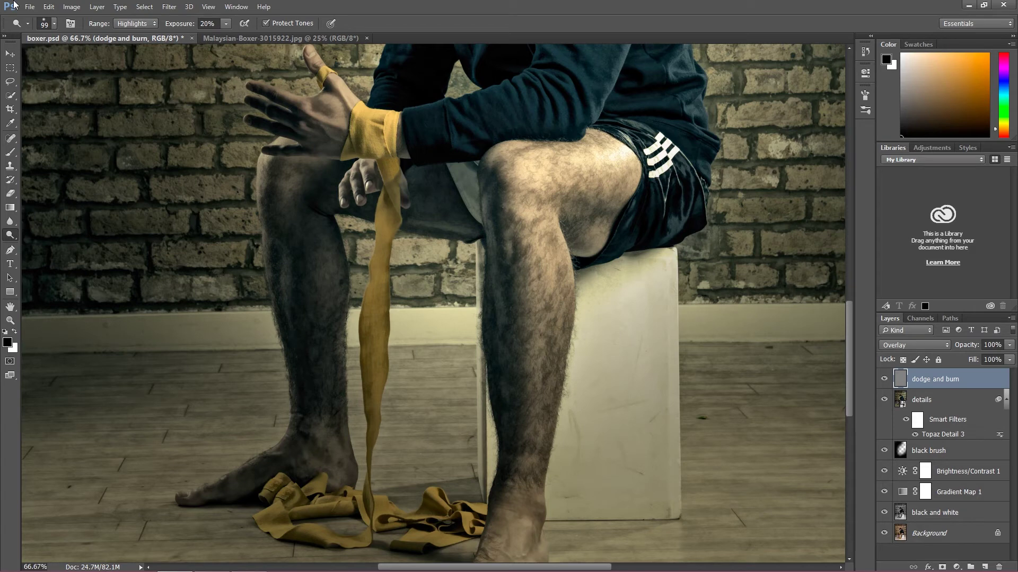
click(54, 24)
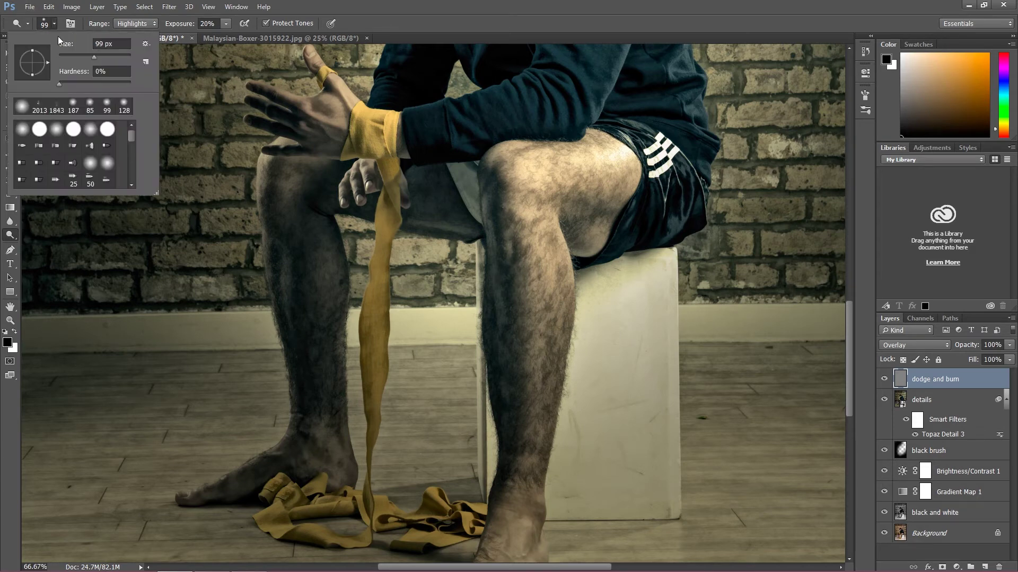
drag(90, 62, 98, 62)
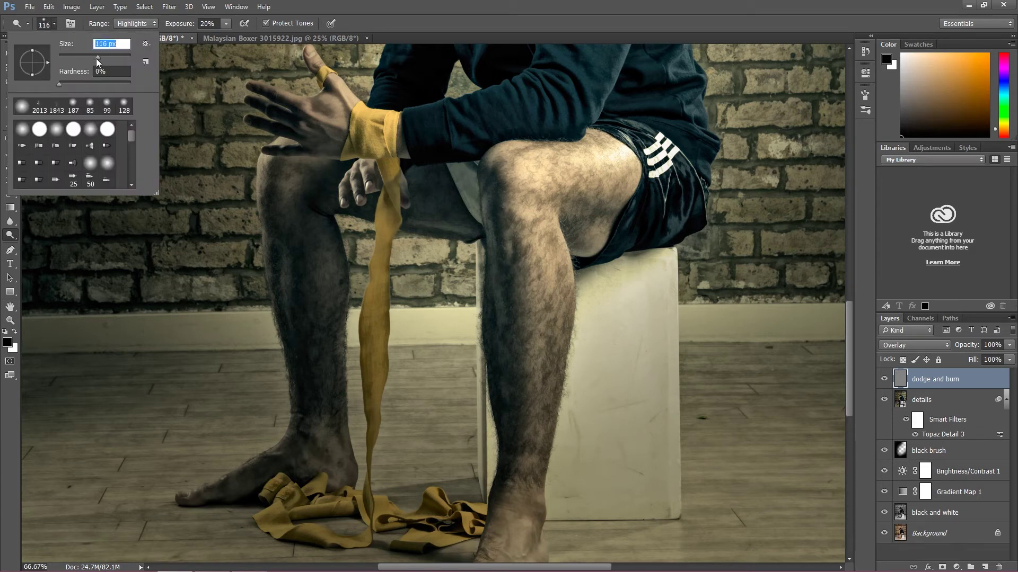
click(51, 26)
click(53, 24)
drag(96, 55, 108, 55)
click(51, 23)
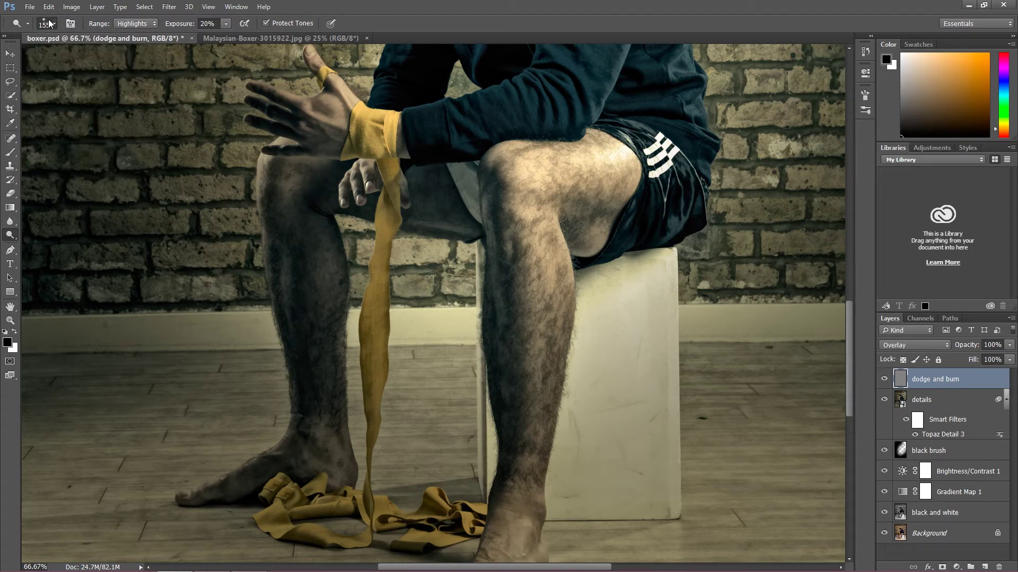
Step: Limit dodging to Midtones and lighten the right leg from shin to knee
click(133, 25)
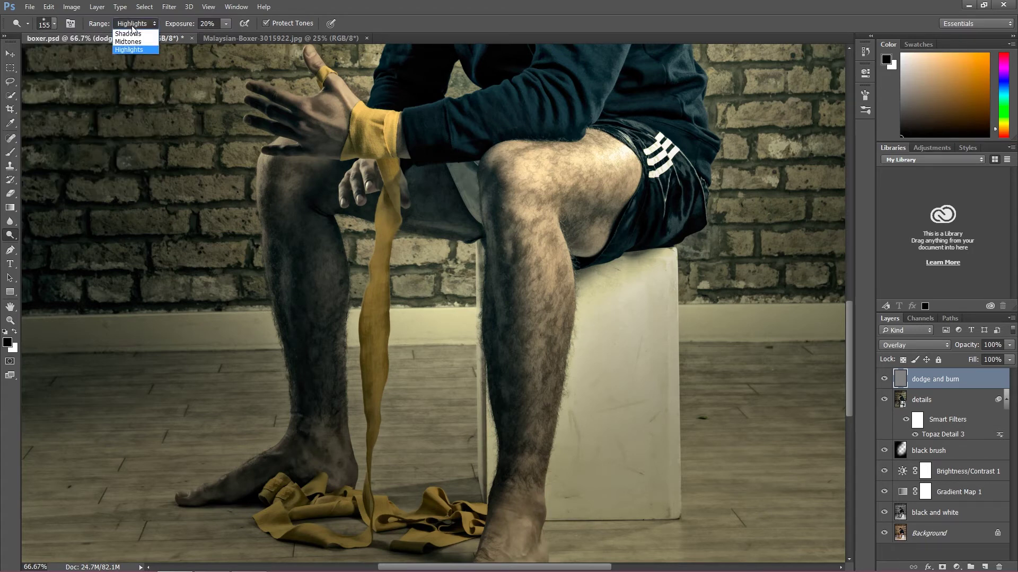
click(128, 41)
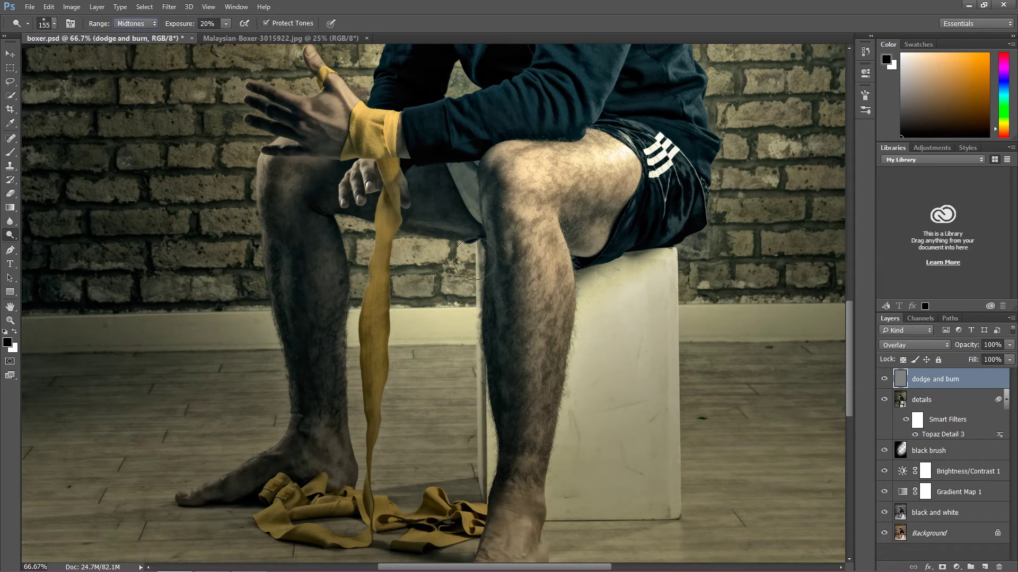
scroll(552, 366, down, 3)
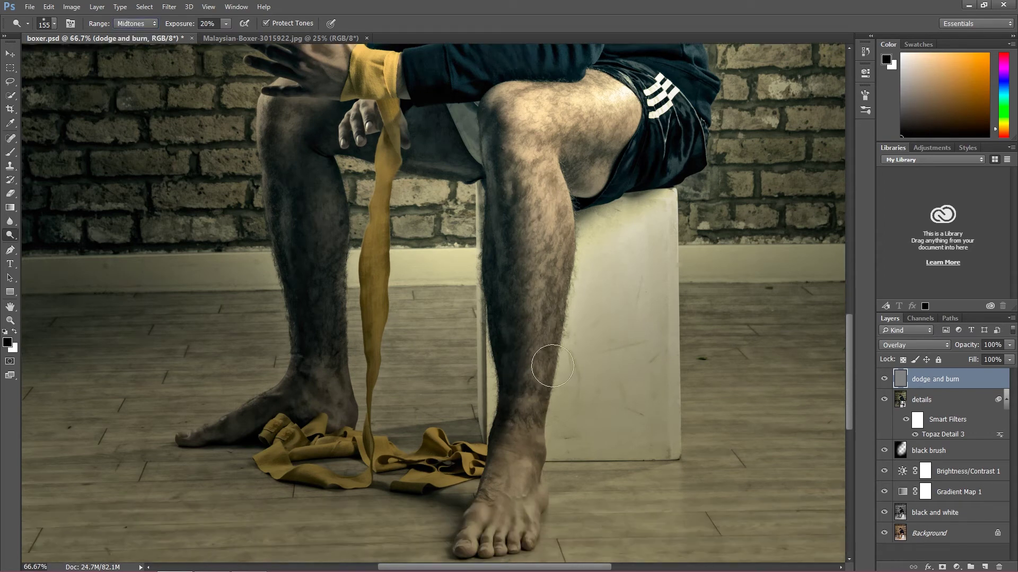
mouse_move(552, 366)
mouse_down()
mouse_move(524, 498)
mouse_move(531, 164)
mouse_move(543, 208)
mouse_move(530, 103)
mouse_move(534, 120)
mouse_move(639, 106)
mouse_move(572, 158)
mouse_move(589, 139)
mouse_move(552, 203)
mouse_move(595, 222)
mouse_move(567, 186)
mouse_move(595, 165)
mouse_move(650, 152)
mouse_move(644, 206)
mouse_move(679, 192)
mouse_move(690, 253)
mouse_move(669, 165)
mouse_move(626, 134)
mouse_up()
scroll(583, 156, up, 3)
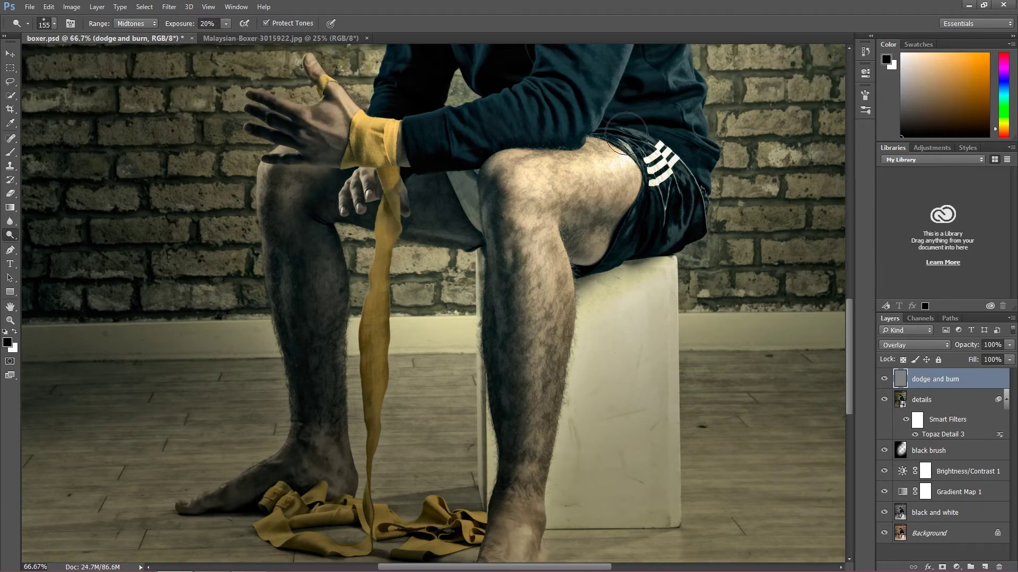
scroll(848, 347, up, 4)
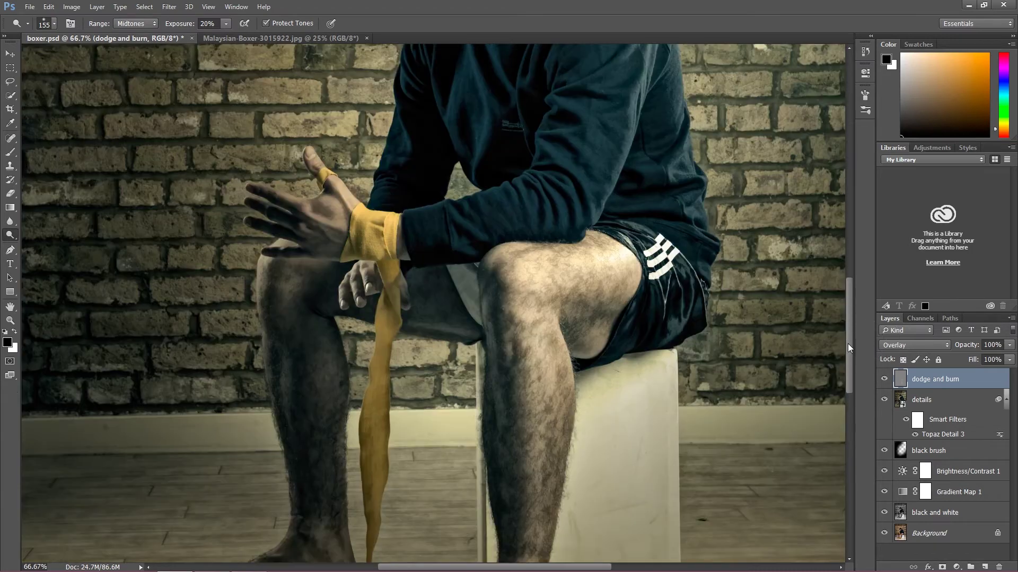
drag(848, 345, 849, 219)
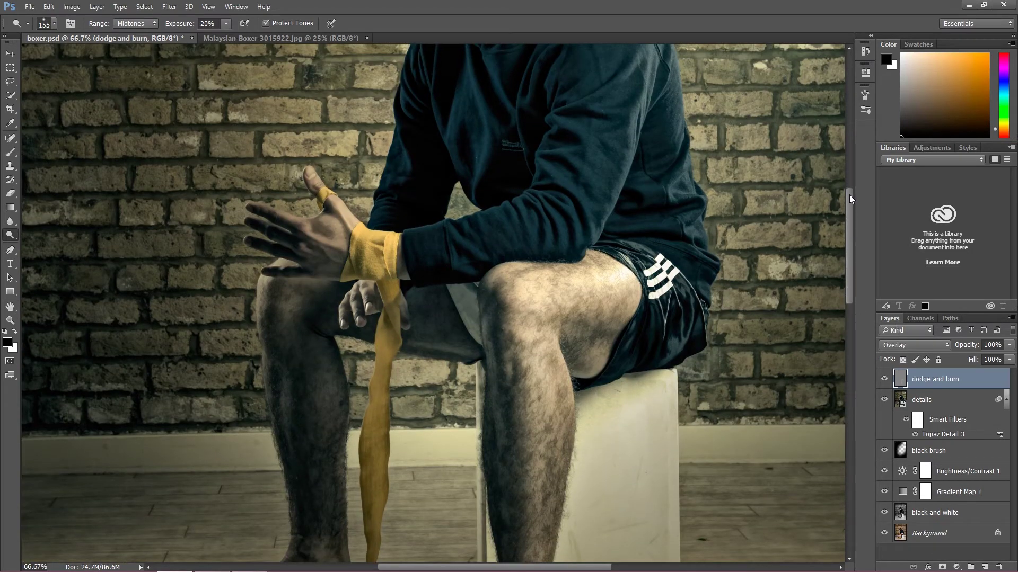
scroll(843, 232, up, 5)
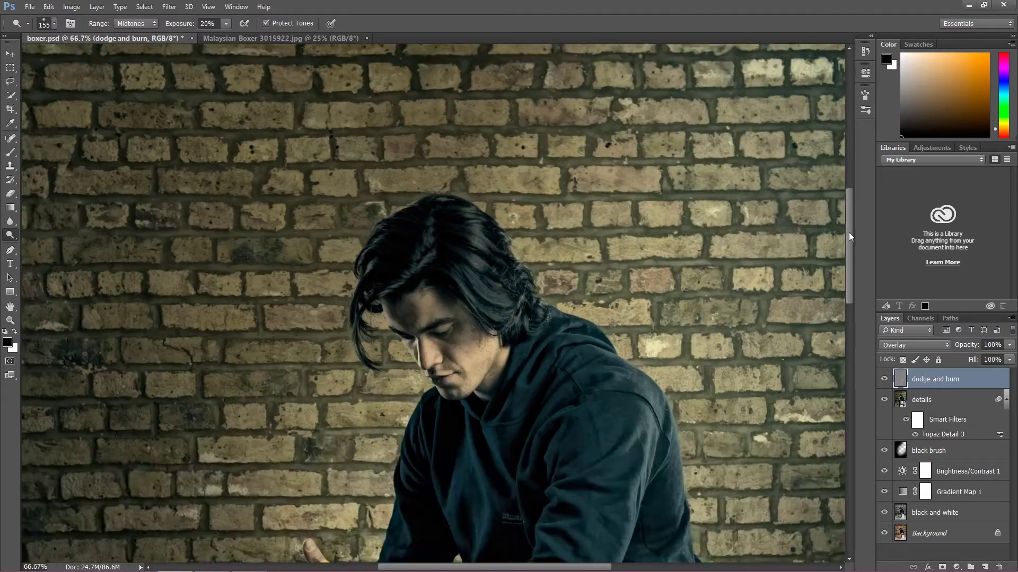
drag(850, 242, 850, 319)
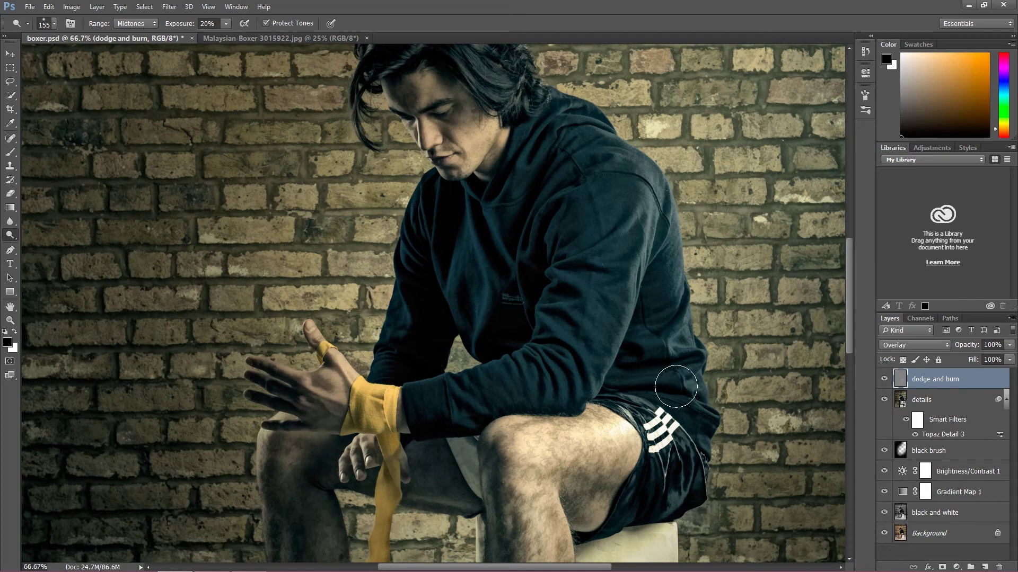
Step: Lighten the hoodie's shoulder, the front of its chest, and the wrist wrap and forearm
drag(669, 388, 652, 222)
mouse_move(622, 205)
mouse_down()
mouse_move(586, 125)
mouse_move(613, 284)
mouse_move(648, 193)
mouse_up()
scroll(662, 344, up, 3)
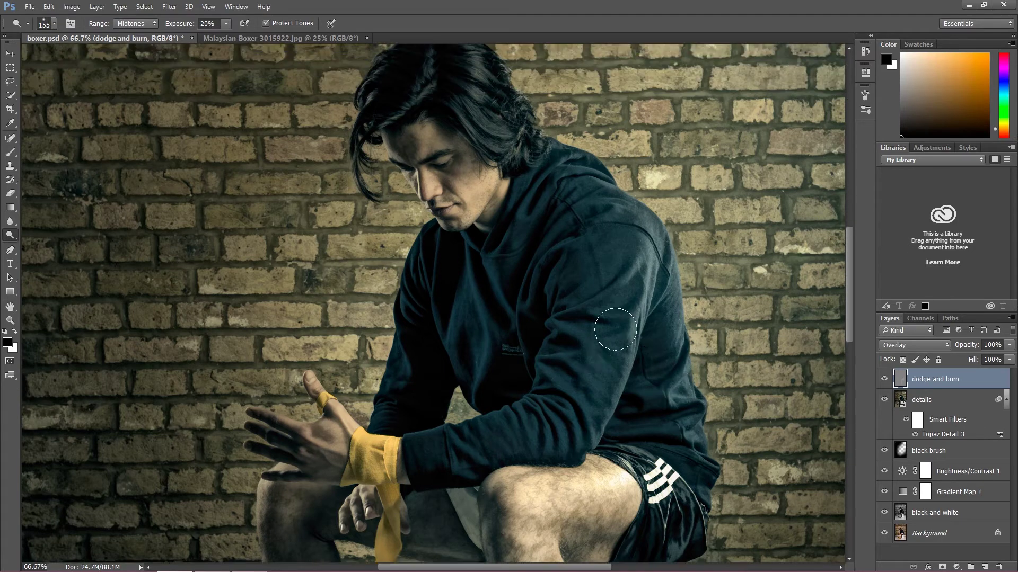
mouse_move(452, 377)
mouse_down()
mouse_move(547, 228)
mouse_move(479, 357)
mouse_up()
mouse_move(316, 461)
mouse_down()
mouse_move(388, 469)
mouse_move(497, 458)
mouse_move(463, 226)
mouse_move(448, 335)
mouse_up()
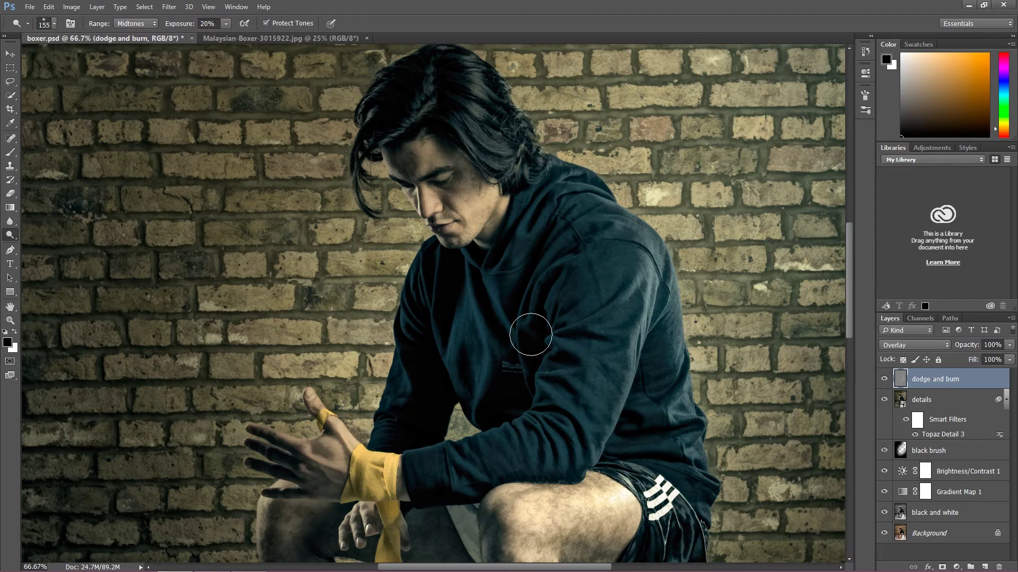
Step: Lighten the shin from foot to knee, then reduce the brush to 93 px
scroll(463, 338, down, 2)
scroll(463, 337, down, 12)
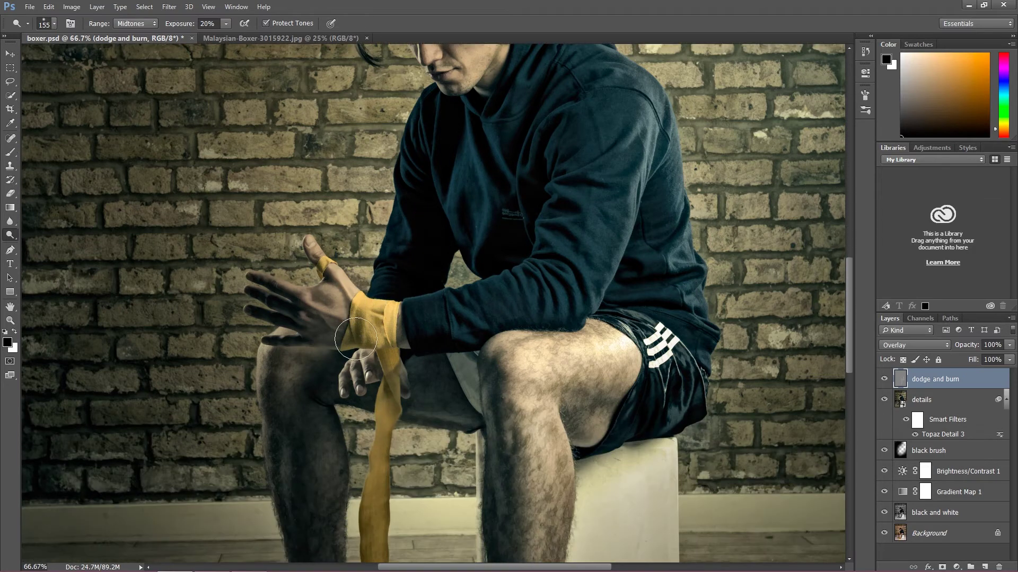
scroll(249, 445, down, 3)
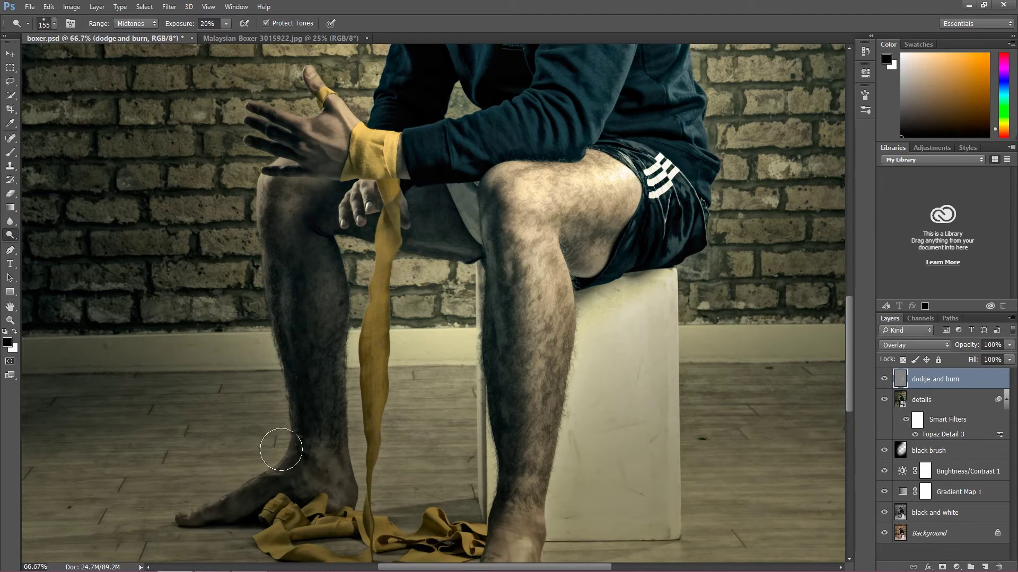
mouse_move(315, 489)
mouse_down()
mouse_move(327, 325)
mouse_move(321, 252)
mouse_move(266, 211)
mouse_move(294, 197)
mouse_move(342, 263)
mouse_up()
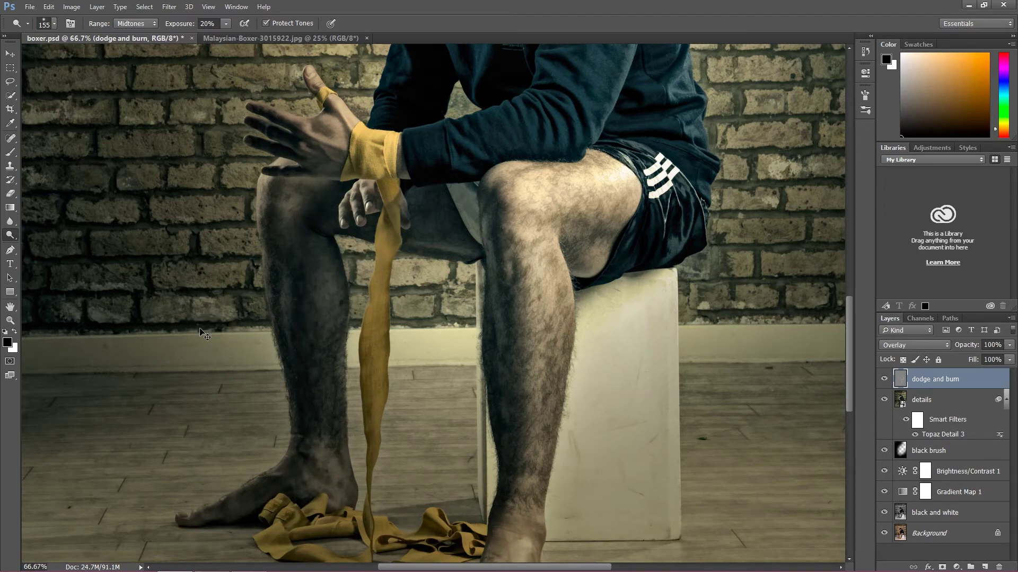
key(ctrl+plus)
key(ctrl+plus)
scroll(133, 333, up, 5)
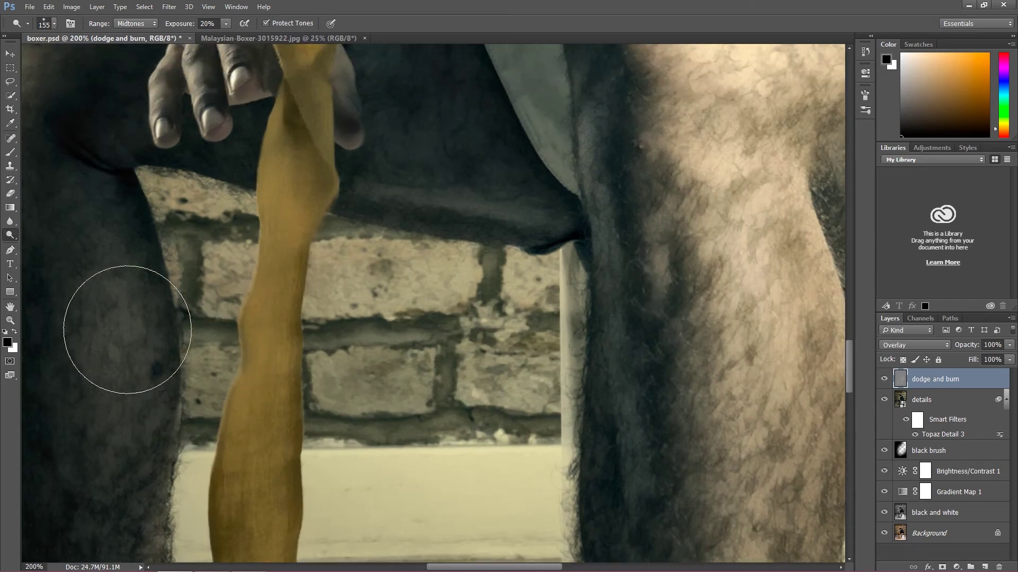
scroll(160, 346, up, 4)
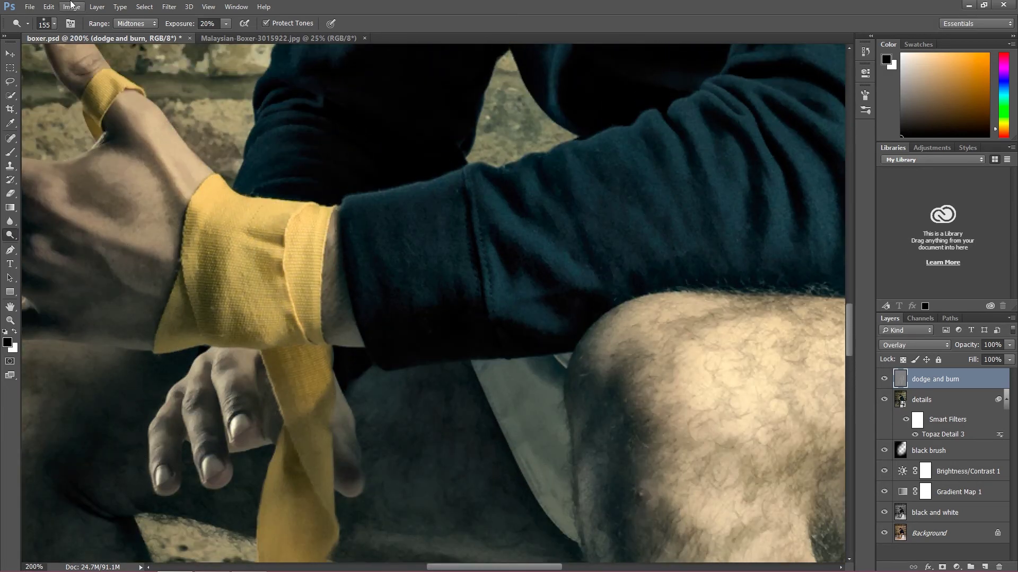
click(54, 24)
drag(84, 56, 95, 56)
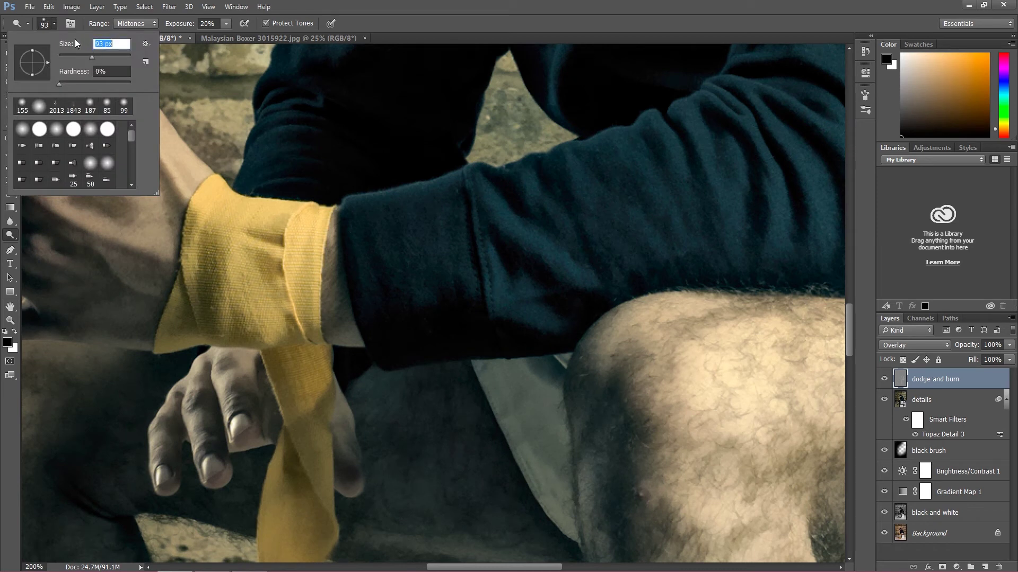
Step: Lighten the forehead, brow, nose, cheek and chin with the 93 px dodge brush
key(Return)
scroll(239, 368, up, 2)
scroll(238, 367, left, 4)
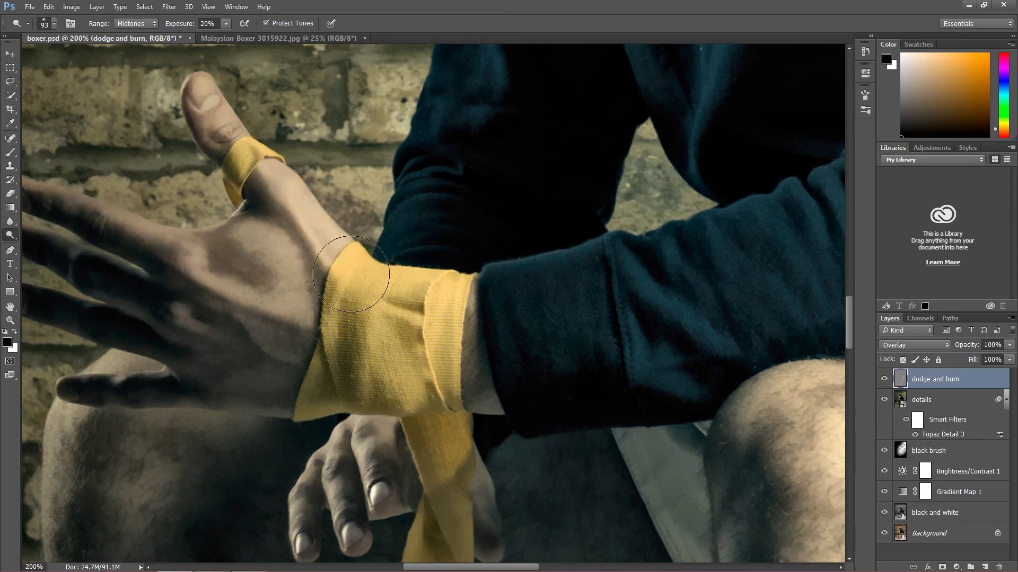
key(ctrl+minus)
key(ctrl+minus)
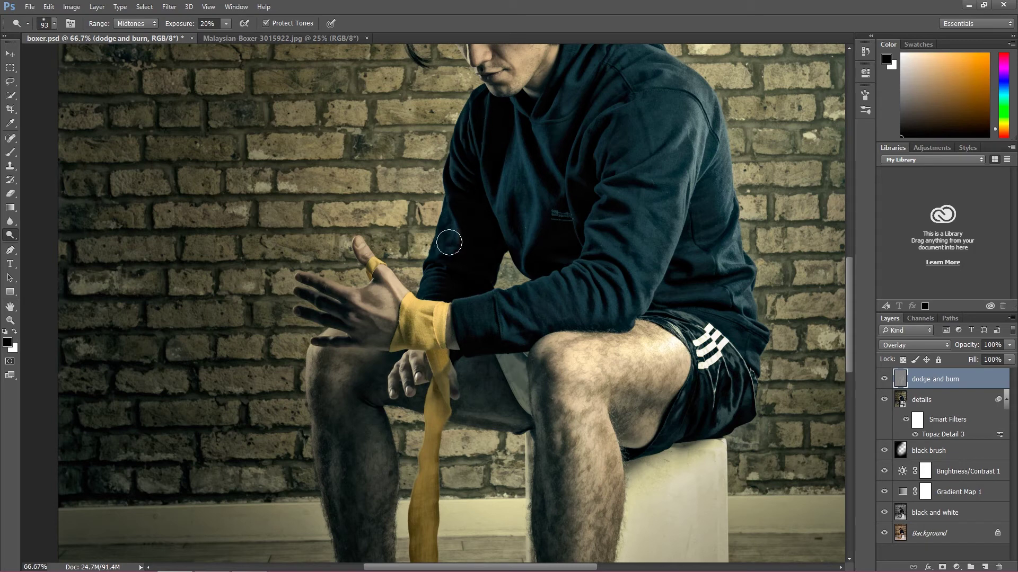
scroll(527, 148, up, 5)
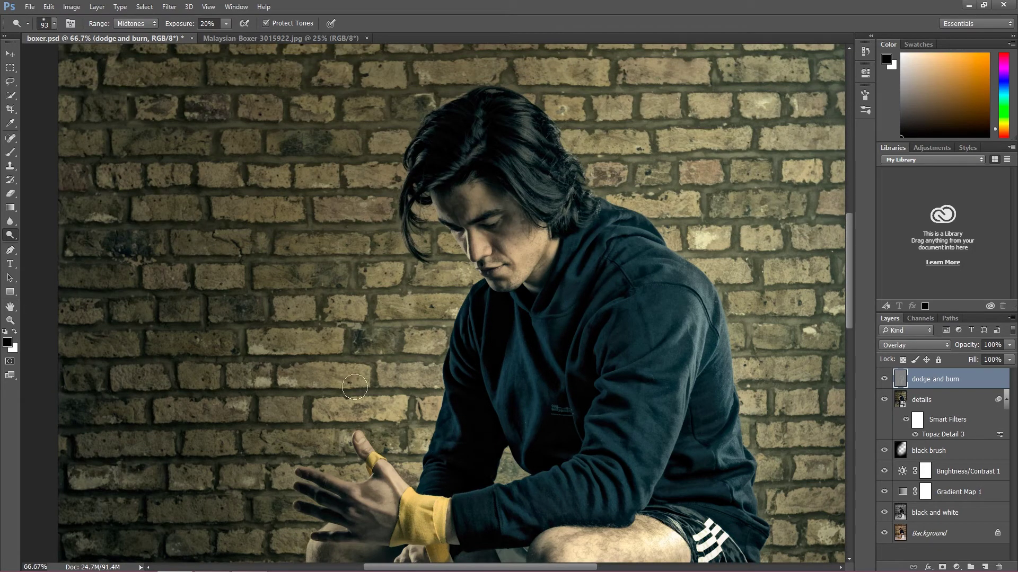
key(ctrl+plus)
key(ctrl+plus)
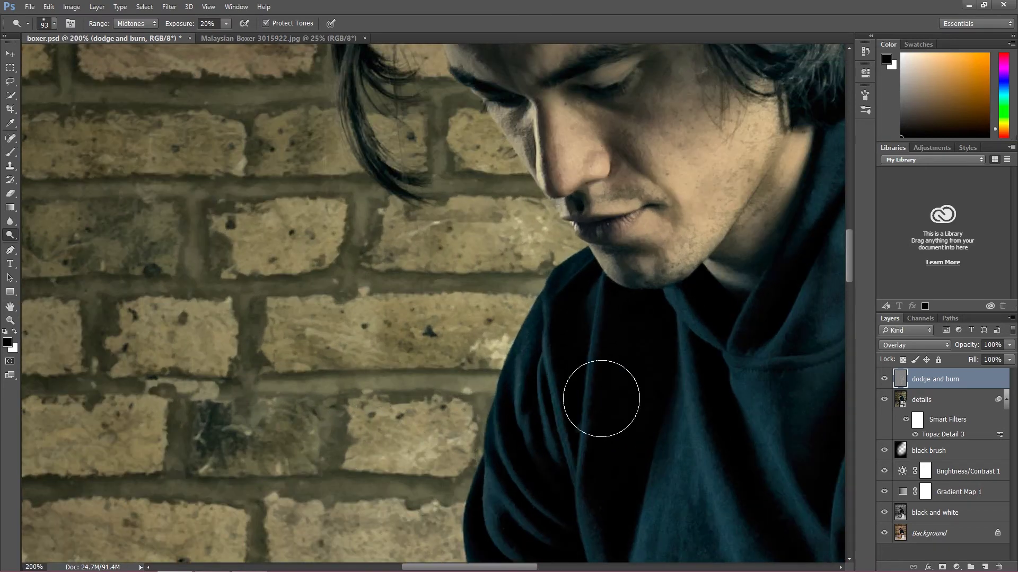
scroll(601, 398, up, 3)
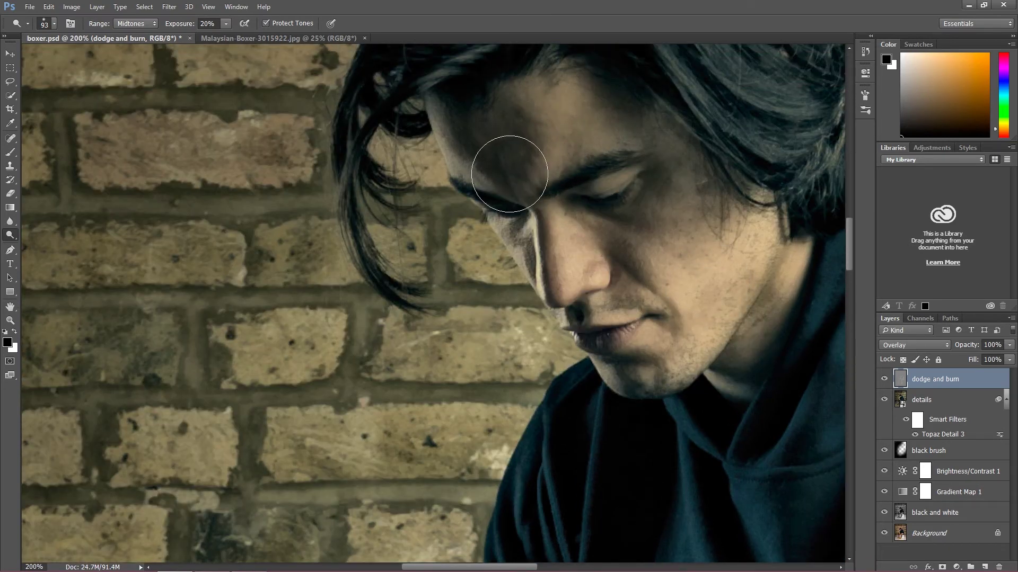
drag(509, 174, 511, 163)
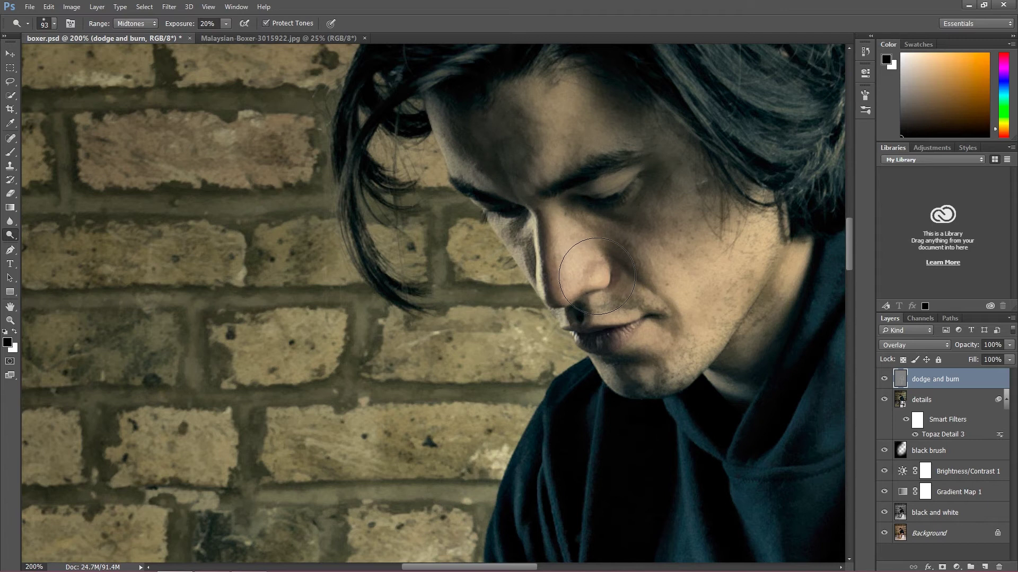
mouse_move(597, 276)
mouse_down()
mouse_move(663, 329)
mouse_move(693, 295)
mouse_move(681, 200)
mouse_move(682, 352)
mouse_move(749, 281)
mouse_move(758, 318)
mouse_move(647, 387)
mouse_move(541, 231)
mouse_move(575, 223)
mouse_move(622, 188)
mouse_move(573, 91)
mouse_move(647, 136)
mouse_move(716, 233)
mouse_move(608, 264)
mouse_move(691, 334)
mouse_move(684, 380)
mouse_up()
Step: Switch the dodge range to Highlights and brighten the bright strands in the hair
key(ctrl+minus)
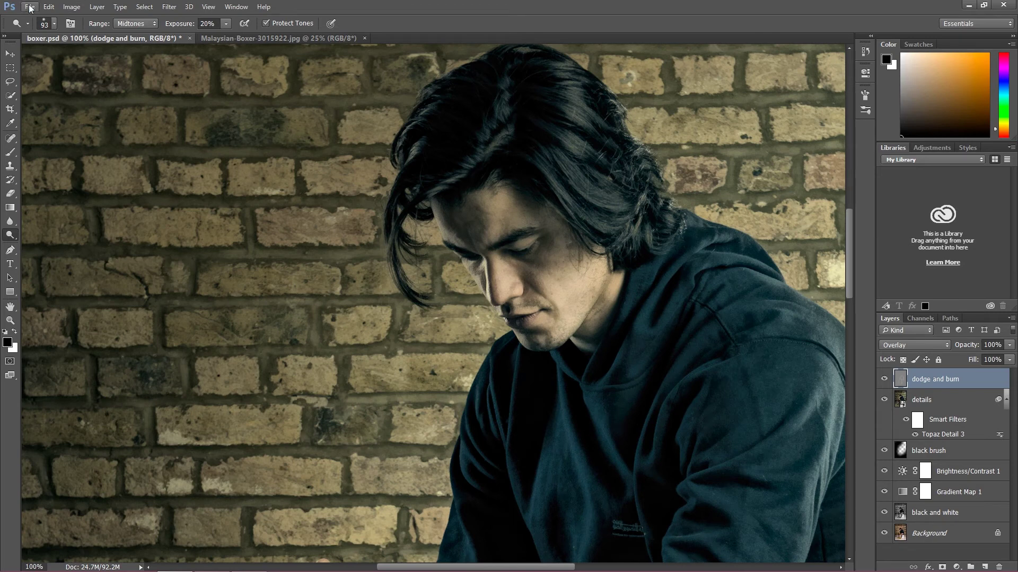
click(142, 25)
click(129, 46)
mouse_move(602, 222)
mouse_down()
mouse_move(565, 140)
mouse_move(642, 211)
mouse_move(609, 131)
mouse_move(570, 97)
mouse_move(610, 135)
mouse_move(644, 203)
mouse_move(597, 105)
mouse_move(552, 73)
mouse_move(606, 103)
mouse_move(662, 201)
mouse_move(487, 67)
mouse_move(507, 83)
mouse_move(399, 230)
mouse_move(401, 292)
mouse_move(455, 116)
mouse_move(401, 149)
mouse_move(408, 159)
mouse_move(460, 97)
mouse_move(427, 97)
mouse_move(486, 109)
mouse_move(491, 81)
mouse_move(394, 160)
mouse_up()
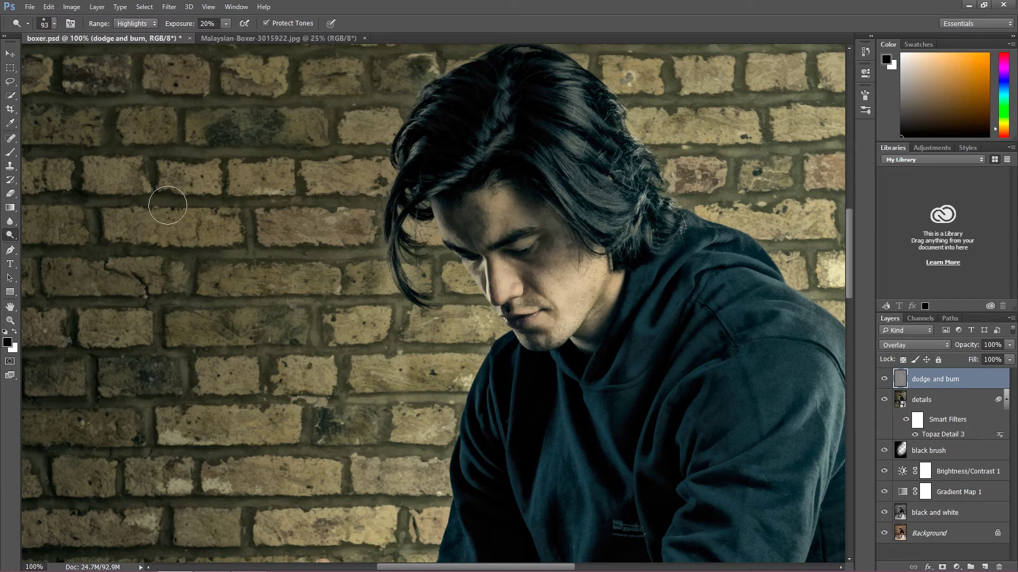
right_click(10, 235)
Step: Switch to the Burn tool and shrink its brush to 130 px
click(50, 248)
scroll(210, 28, down, 2)
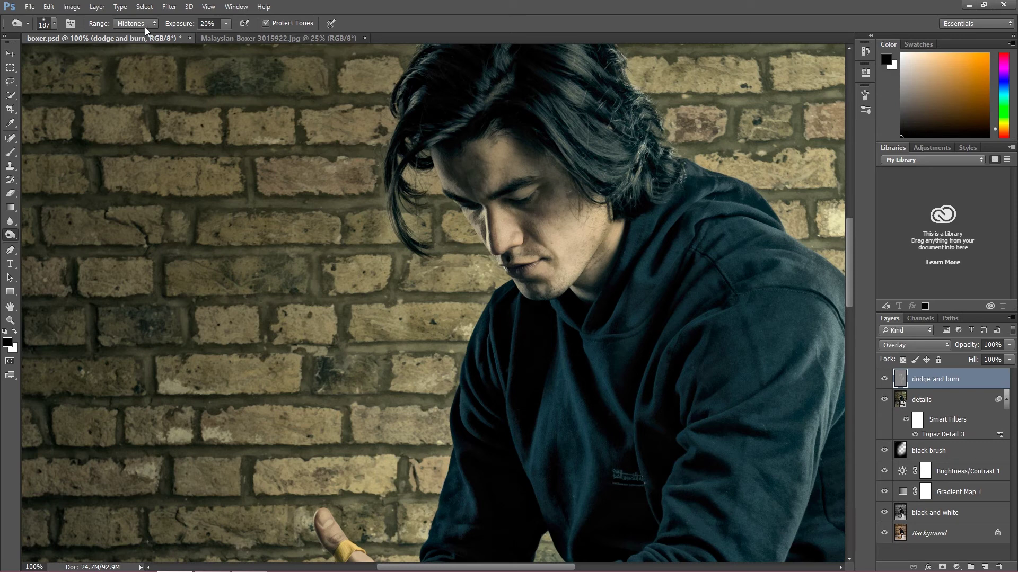
click(48, 23)
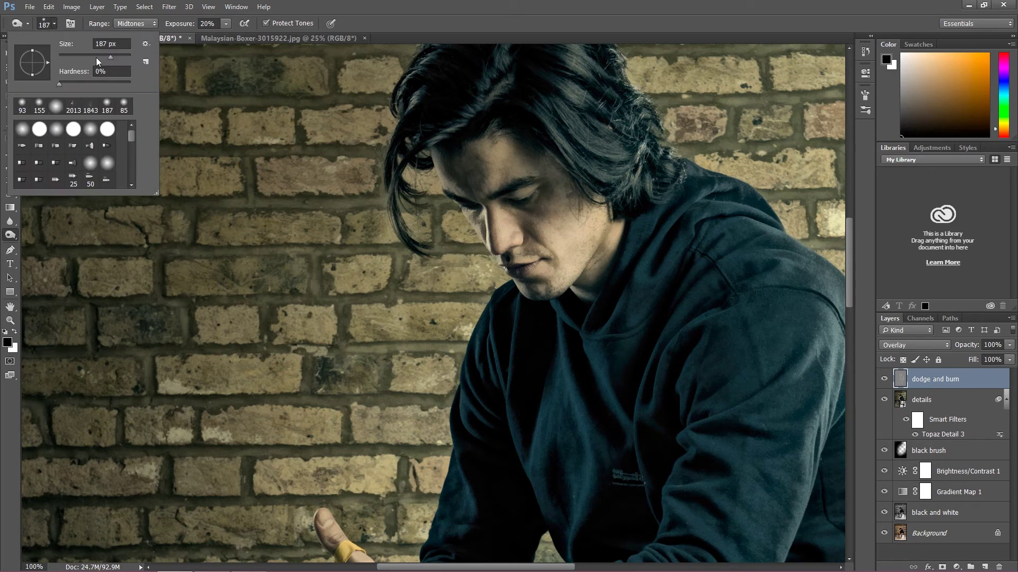
key(bracketleft)
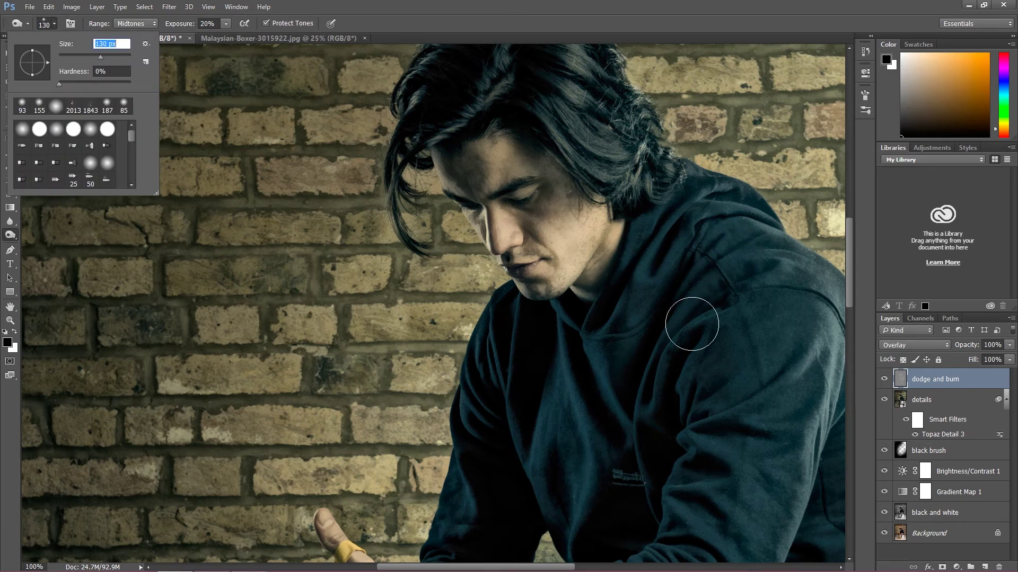
click(850, 255)
drag(851, 255, 857, 307)
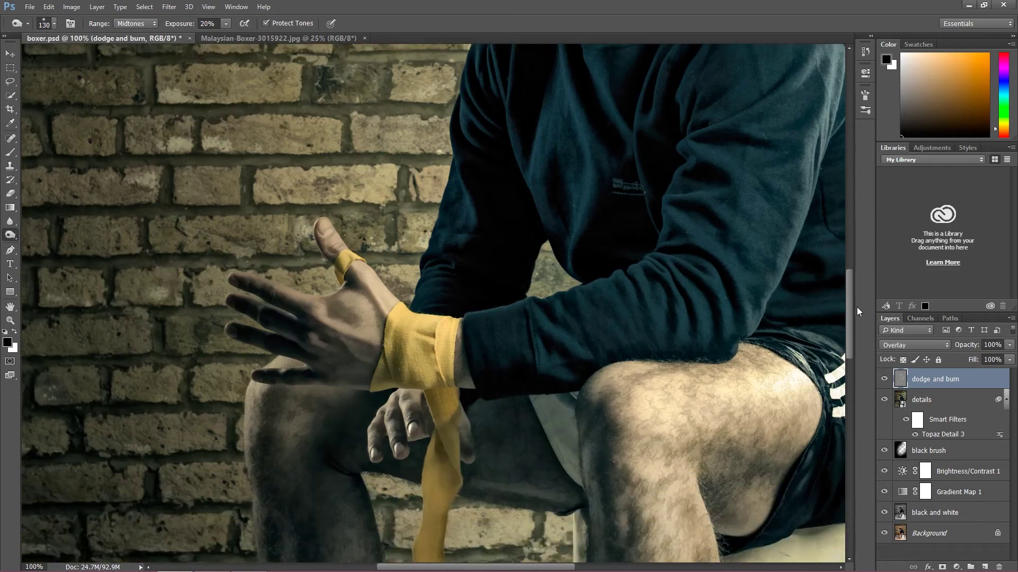
drag(852, 272, 851, 237)
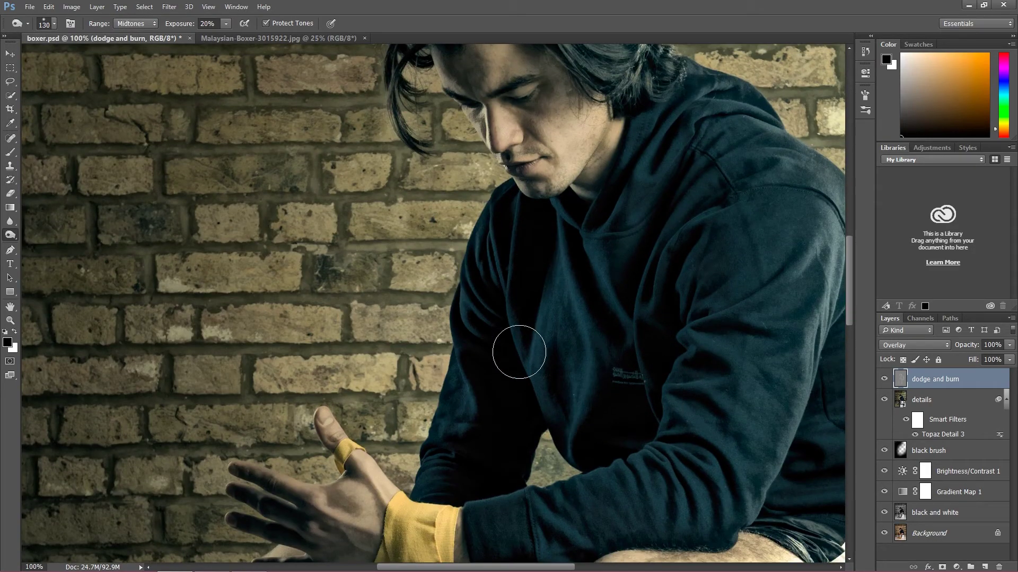
Step: Darken the left shin down toward the ankle, then zoom out to view the whole boxer
scroll(489, 295, down, 5)
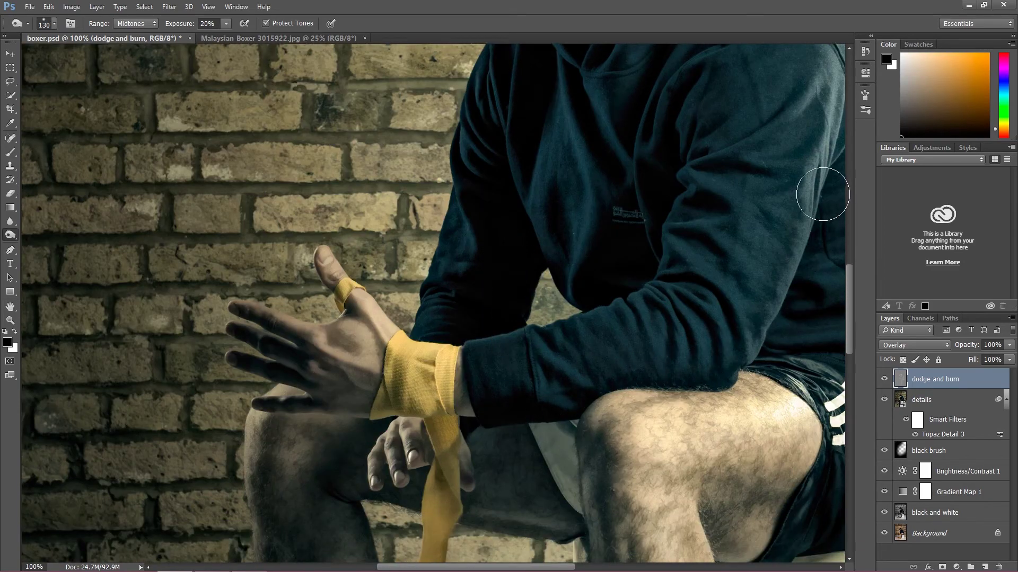
scroll(794, 308, down, 4)
scroll(791, 388, down, 3)
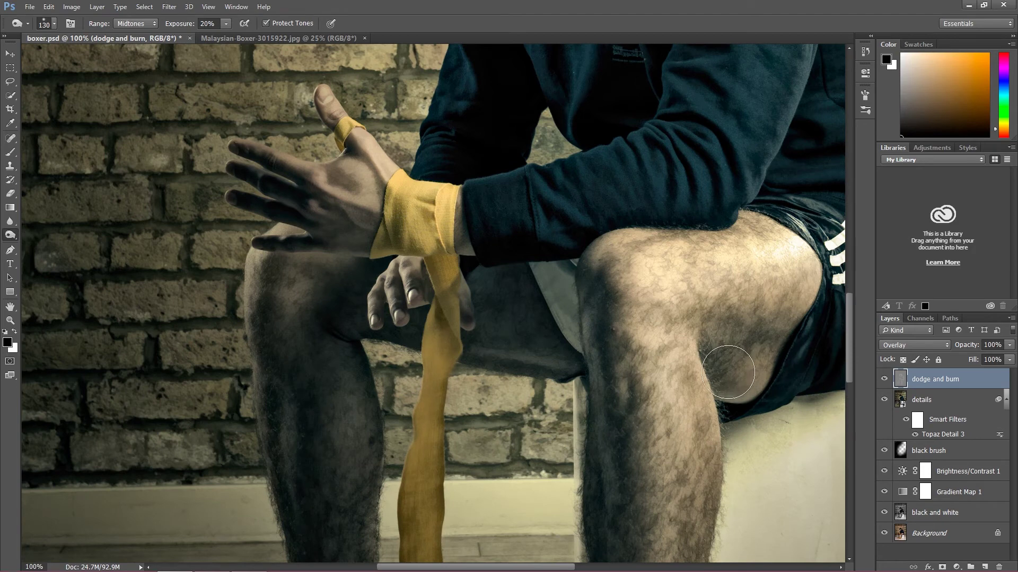
scroll(742, 366, down, 3)
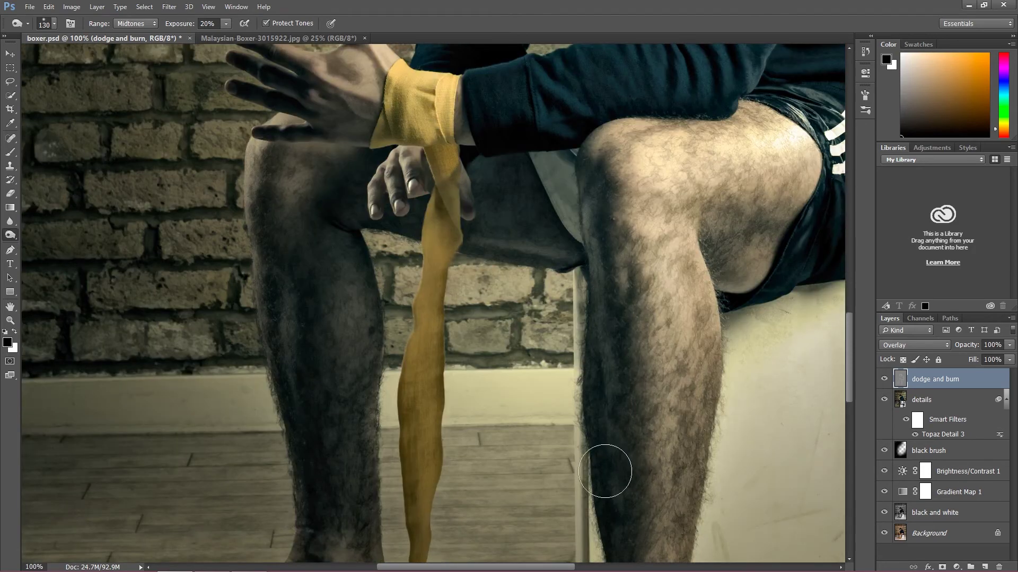
scroll(583, 482, down, 1)
scroll(543, 502, down, 2)
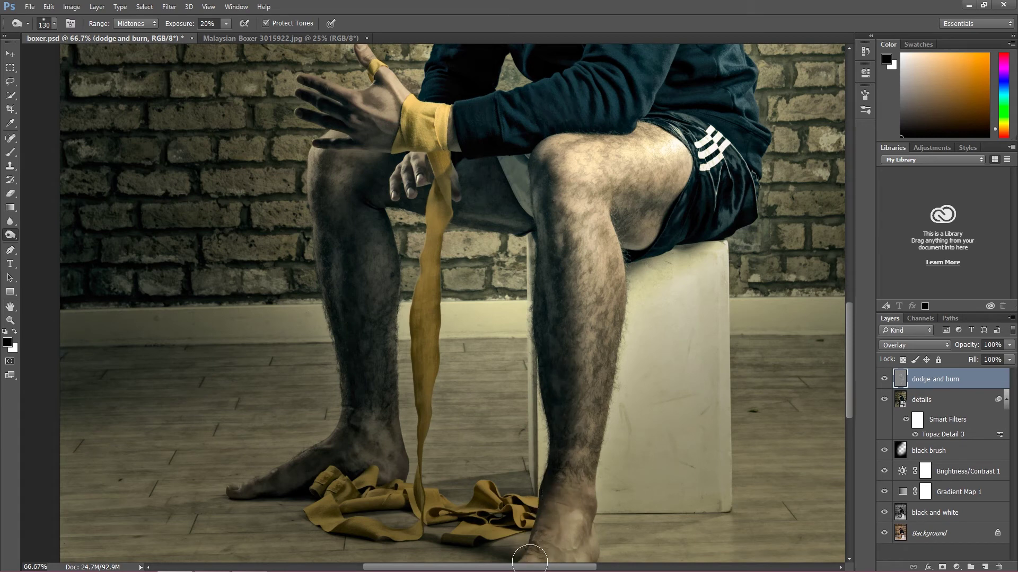
scroll(546, 525, down, 2)
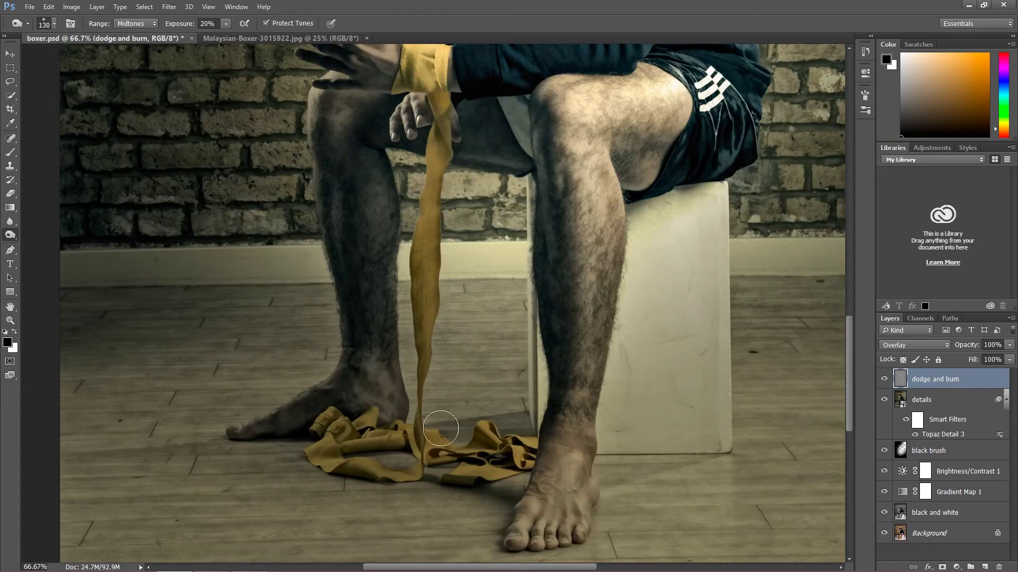
drag(326, 212, 332, 379)
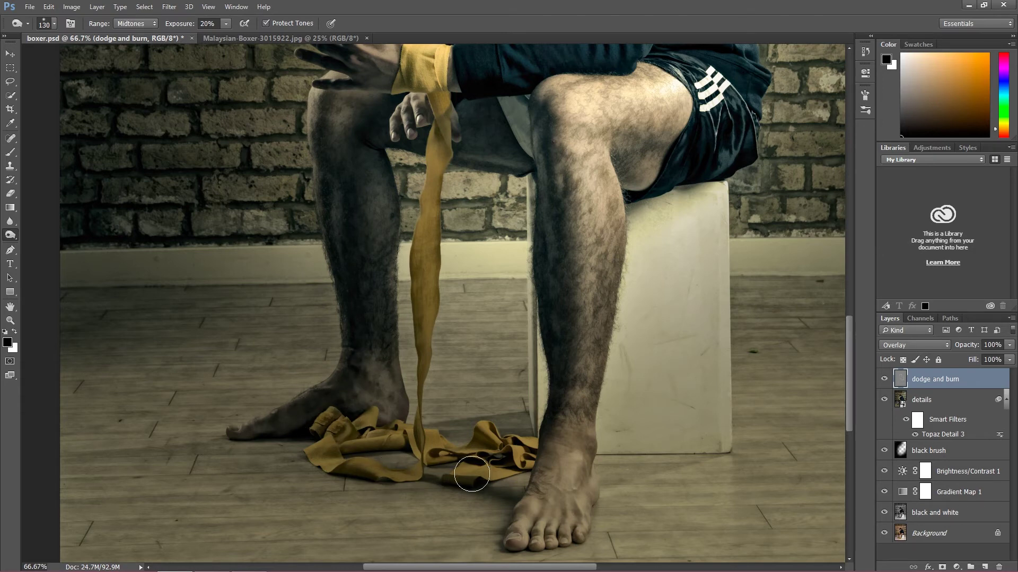
scroll(737, 311, up, 3)
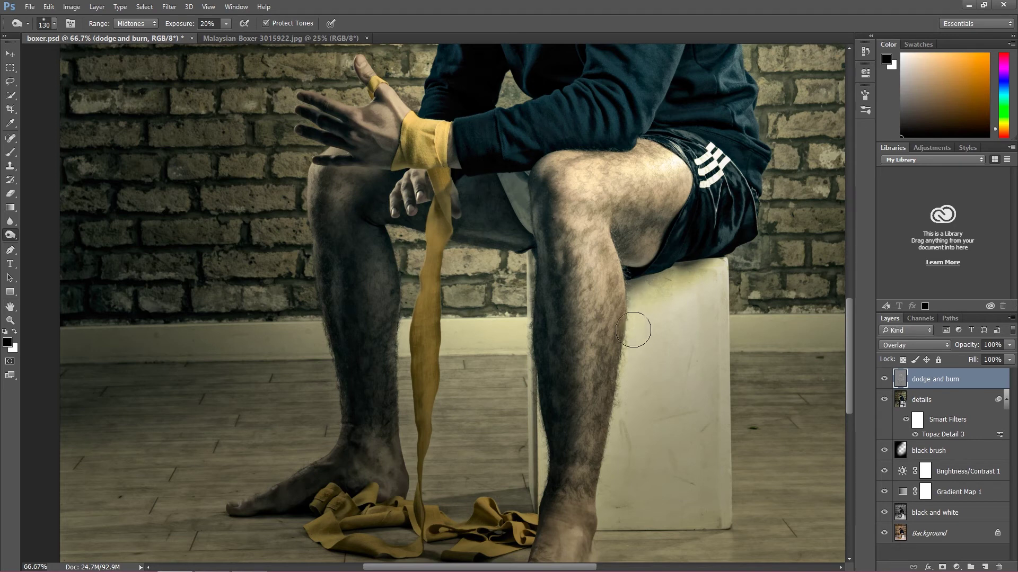
scroll(710, 318, up, 3)
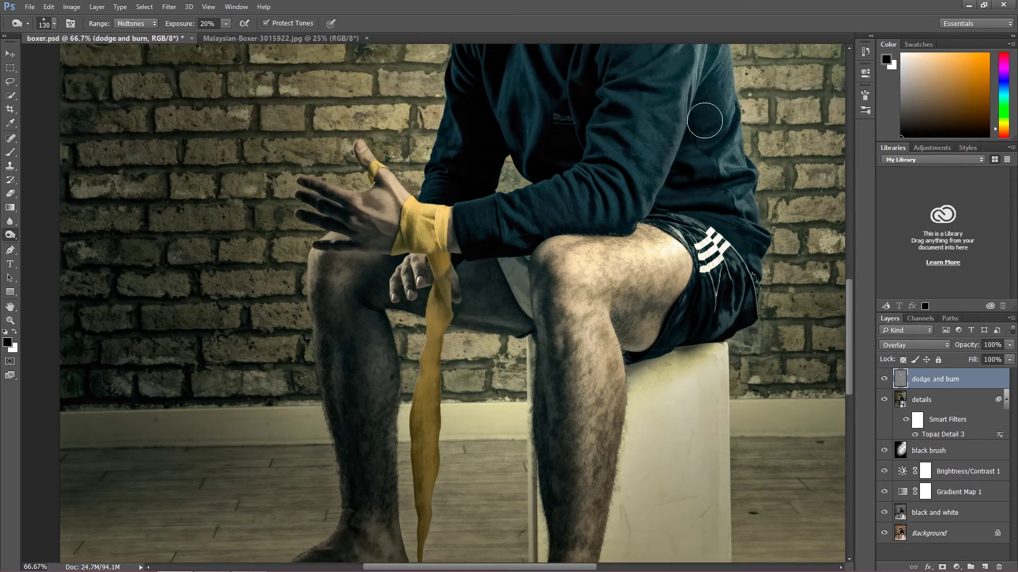
scroll(681, 197, up, 4)
scroll(663, 175, up, 3)
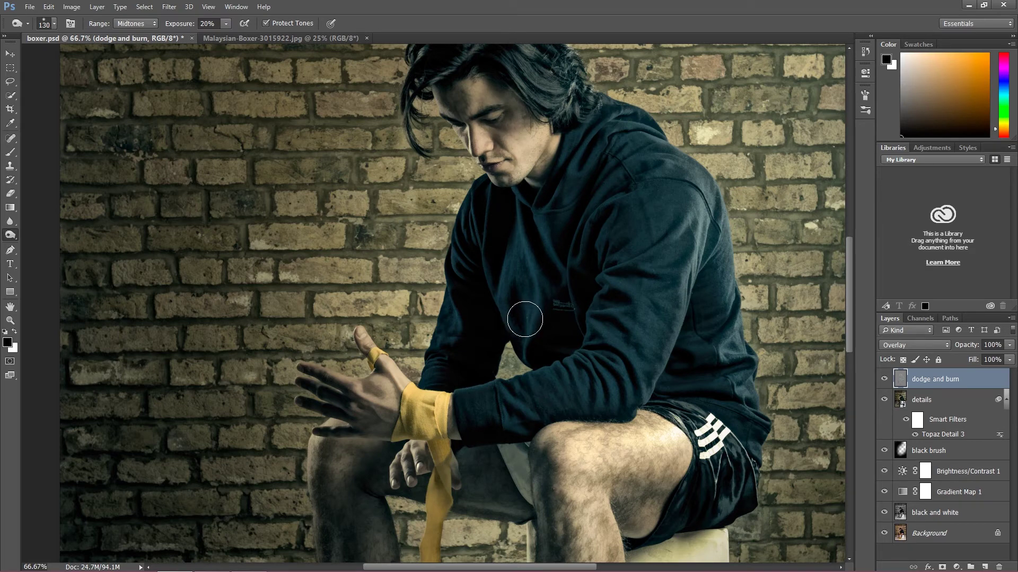
key(ctrl+minus)
key(ctrl+minus)
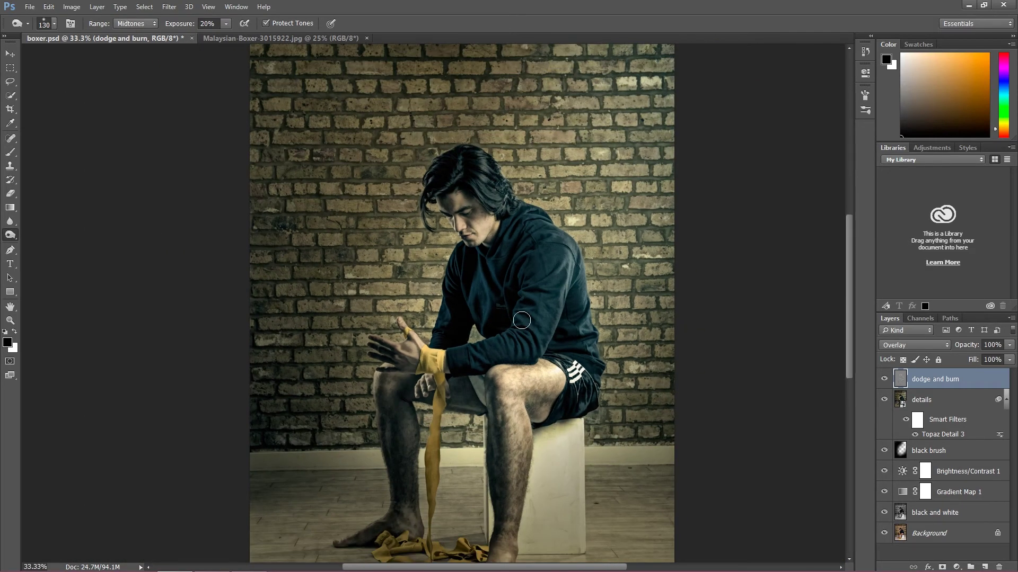
click(885, 378)
click(884, 379)
click(884, 380)
click(884, 379)
click(884, 380)
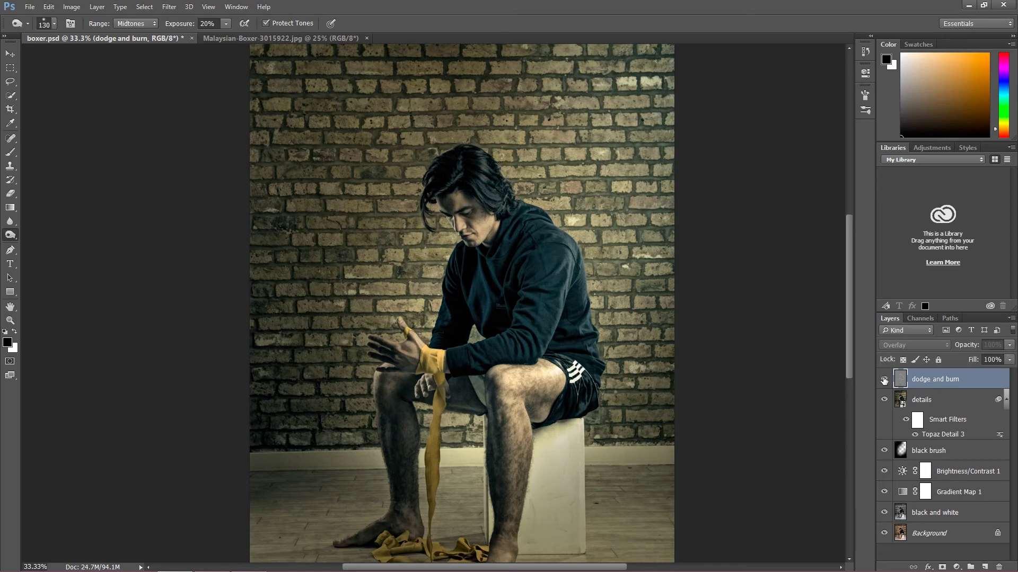
click(884, 379)
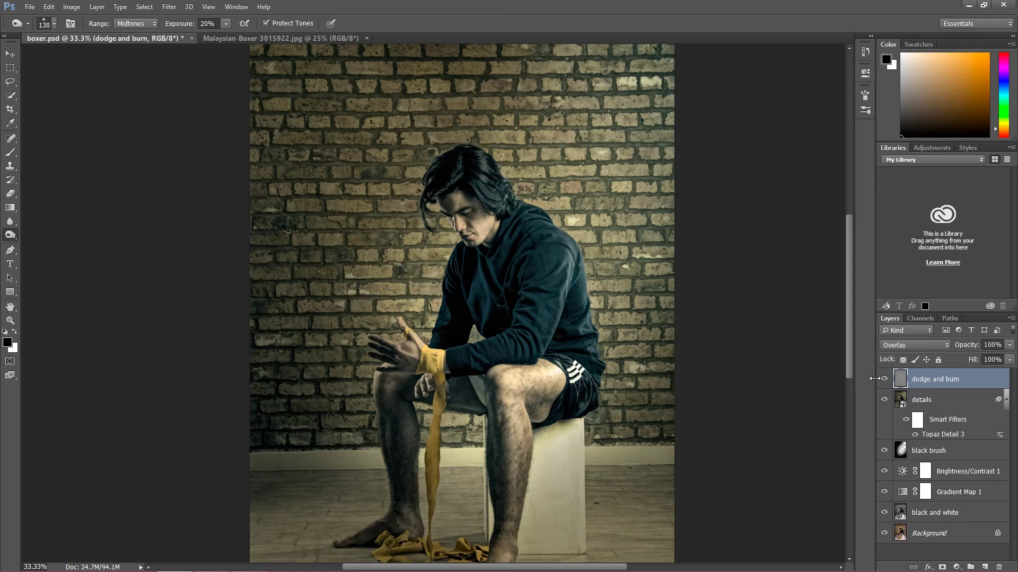
key(ctrl+minus)
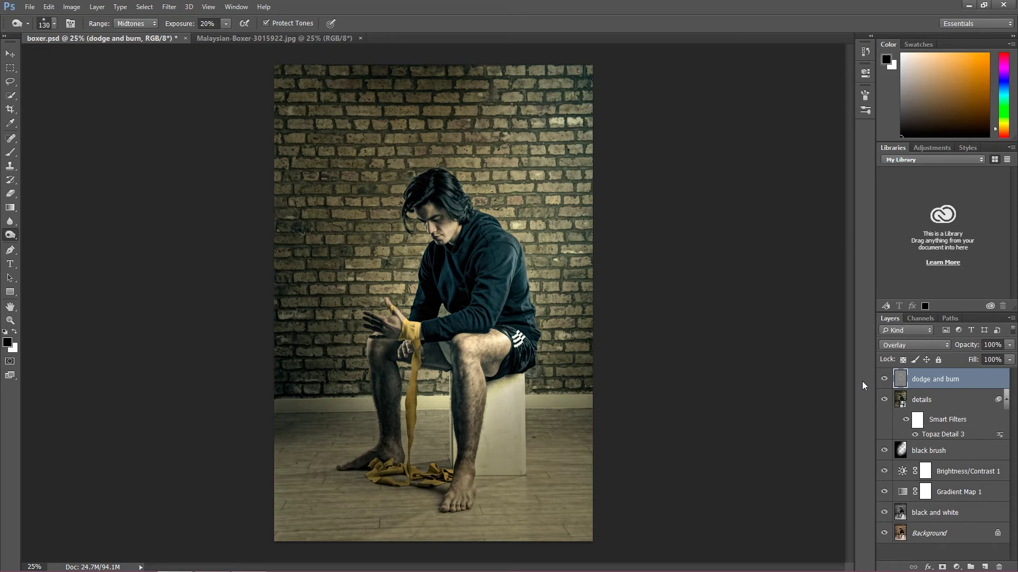
click(11, 54)
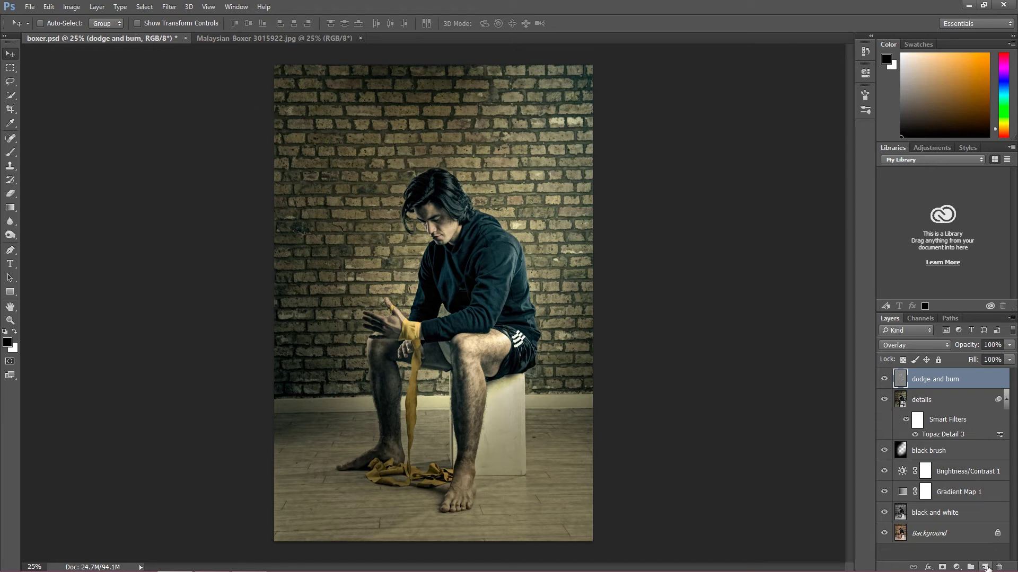
click(986, 567)
Step: Rename the new layer to 'clouds'
double_click(925, 380)
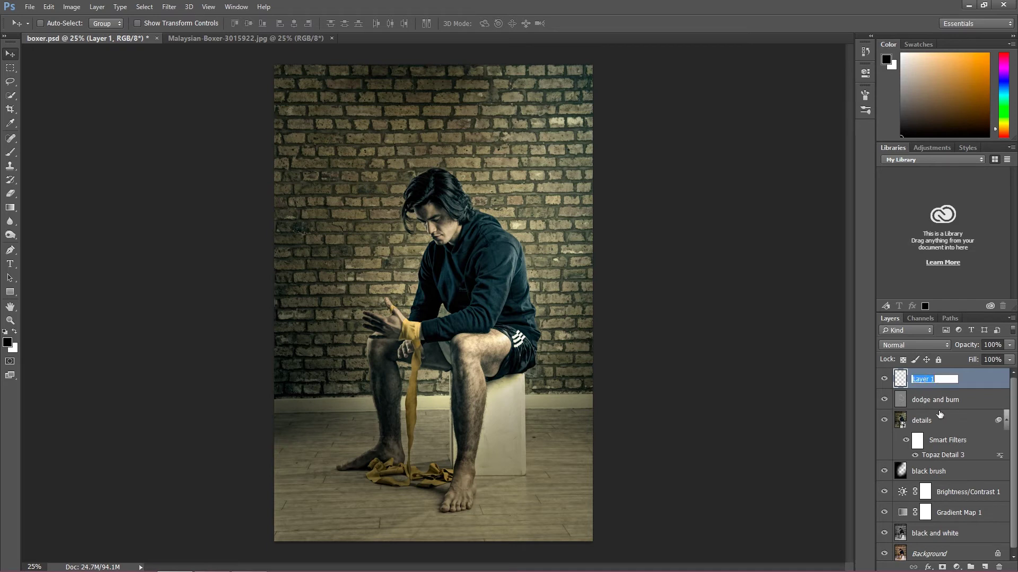
text(clouds)
key(Return)
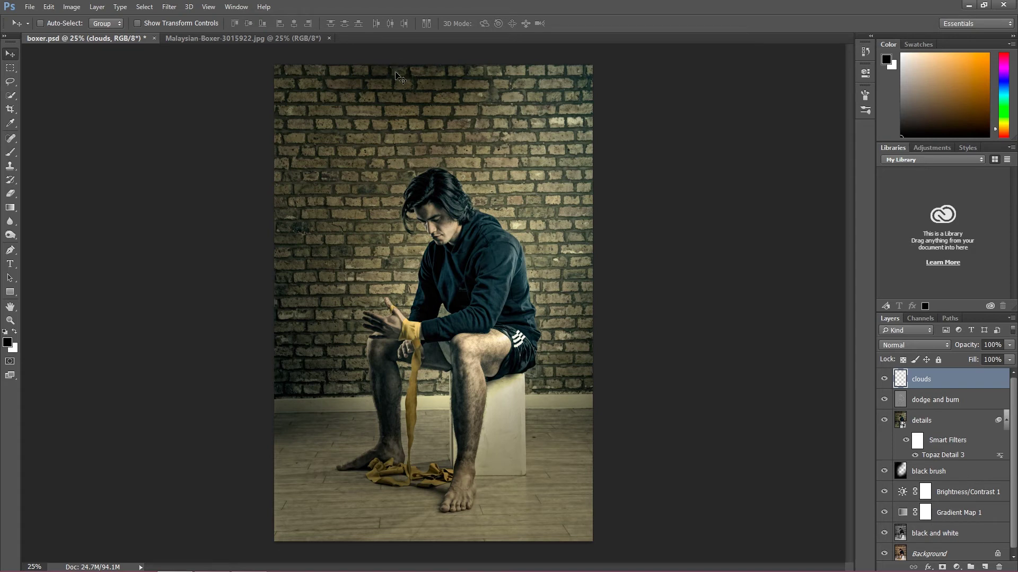
Step: Fill the clouds layer with Filter > Render > Clouds
click(174, 7)
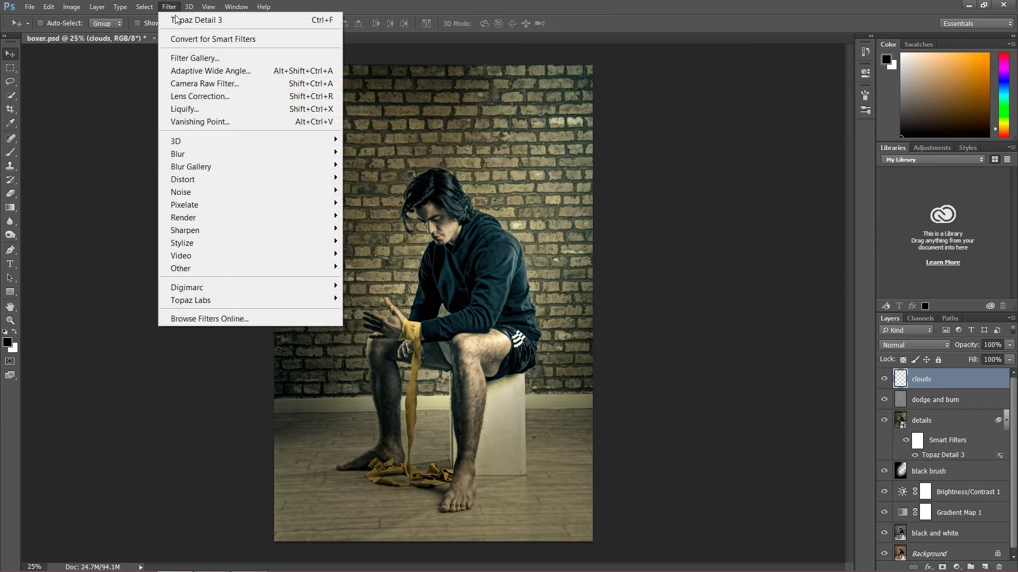
mouse_move(200, 167)
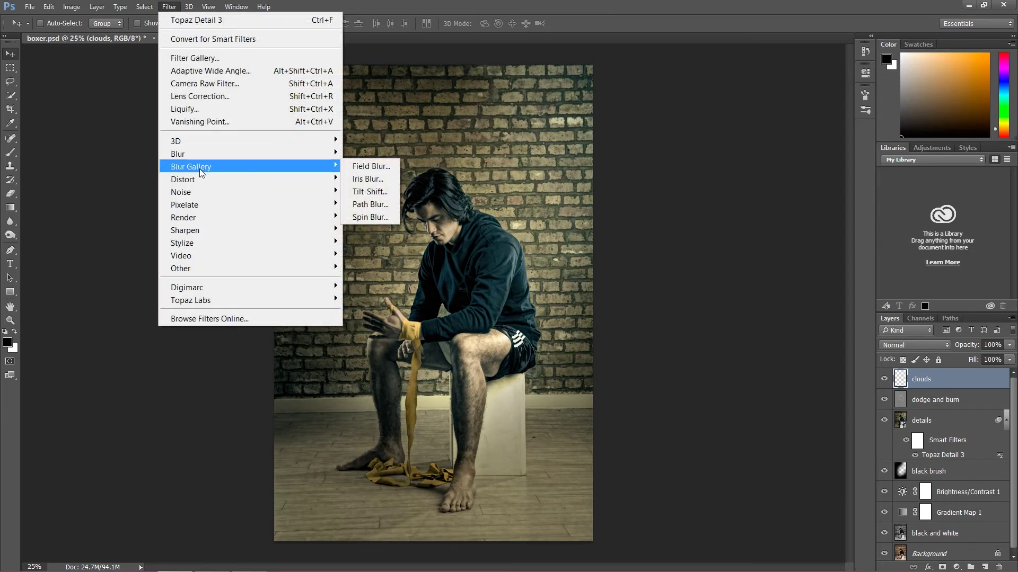
mouse_move(202, 213)
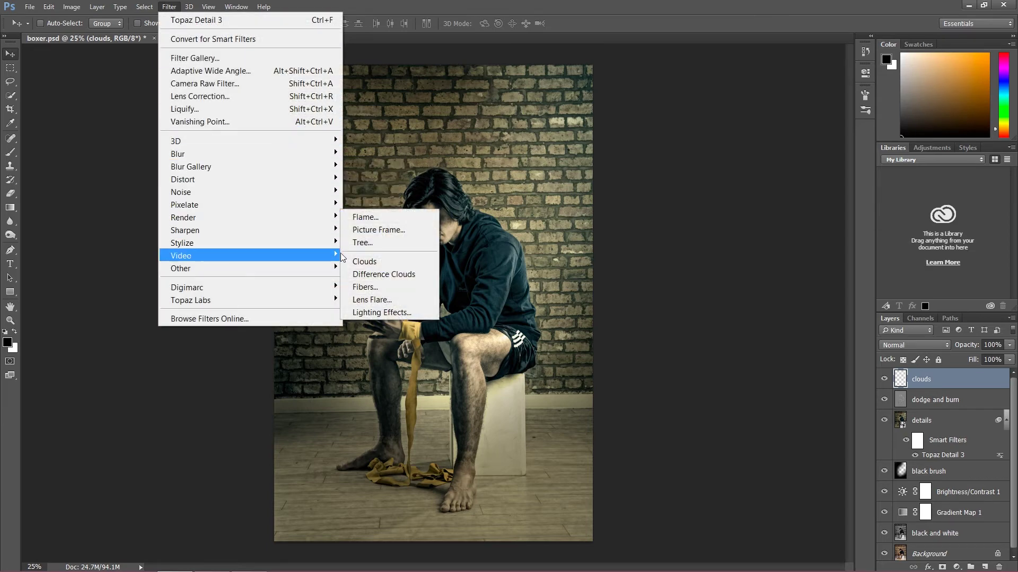
click(364, 262)
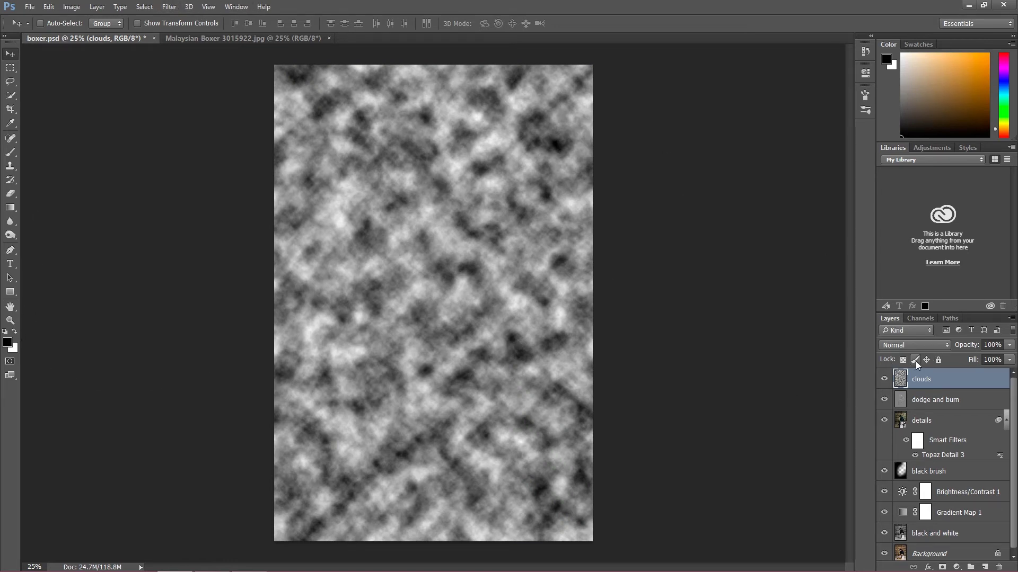
Step: Set the clouds layer to Screen and apply a Gaussian Blur of about 94.9 radius
click(917, 345)
click(895, 171)
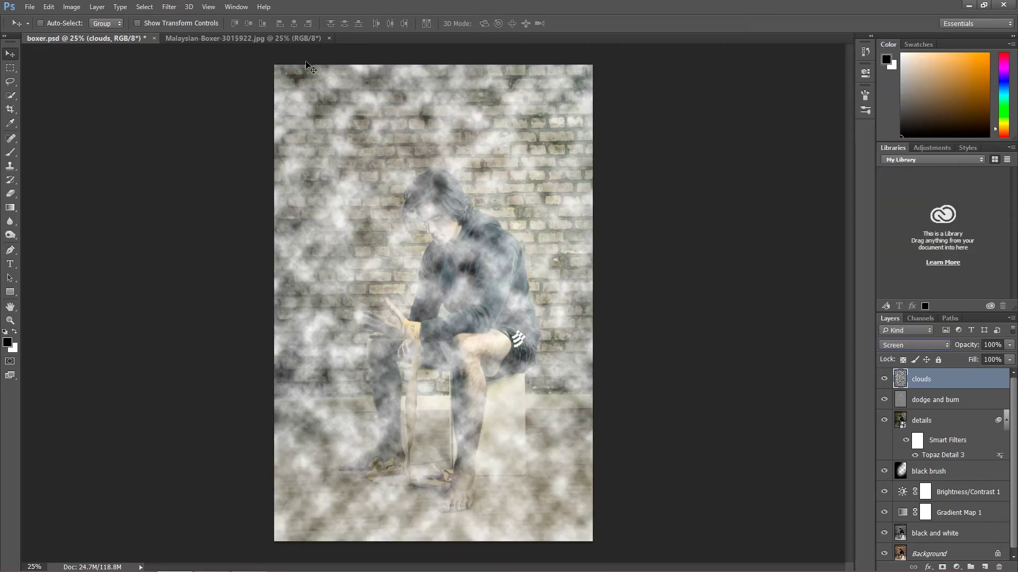
click(169, 7)
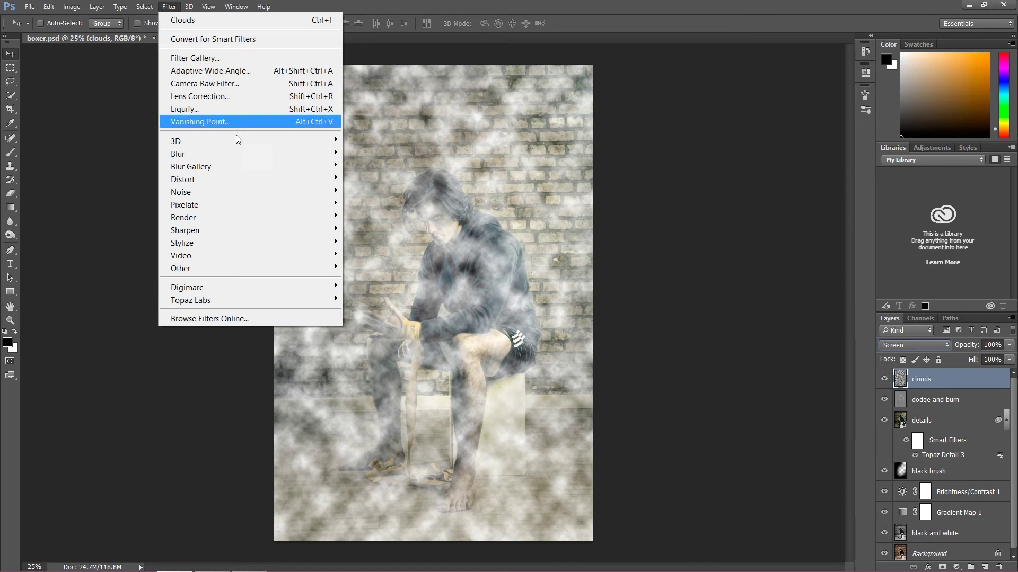
mouse_move(247, 153)
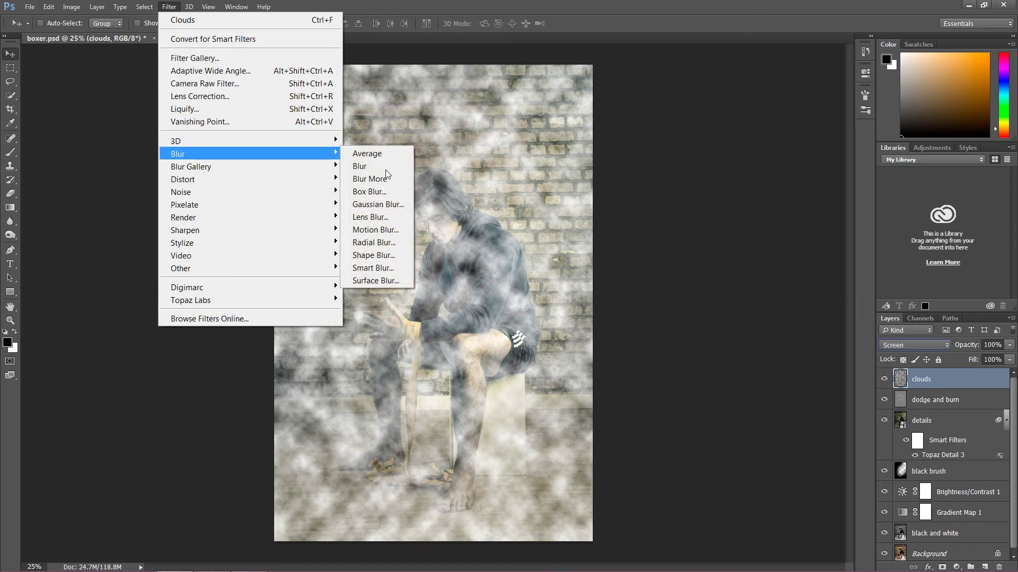
click(373, 204)
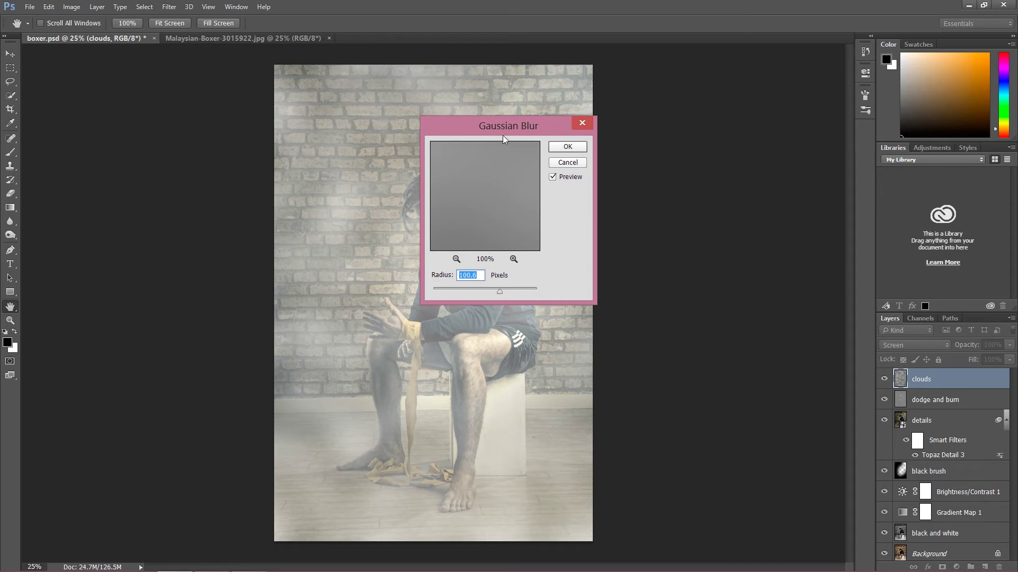
drag(505, 134, 700, 153)
click(693, 307)
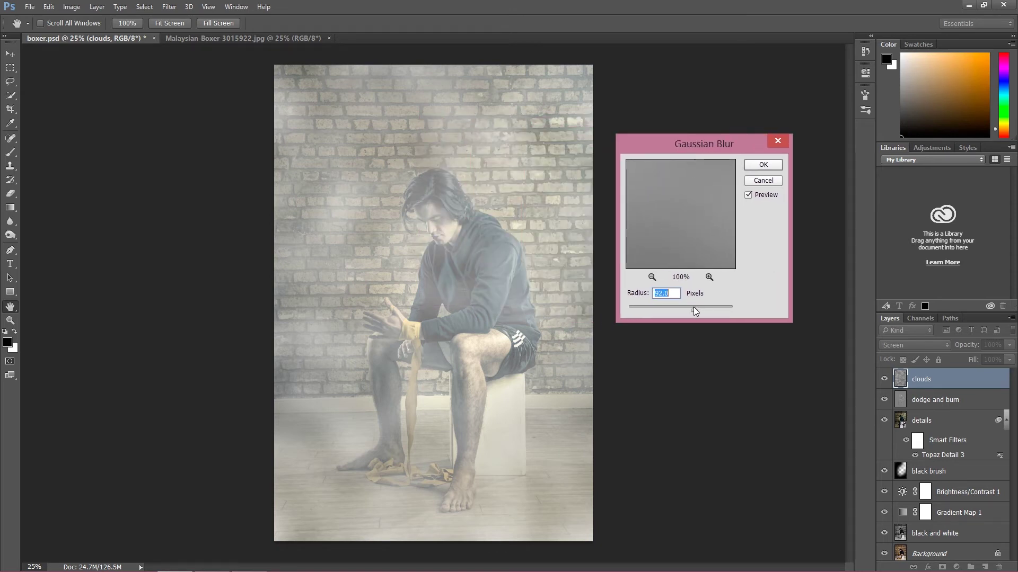
drag(691, 307, 695, 306)
click(762, 165)
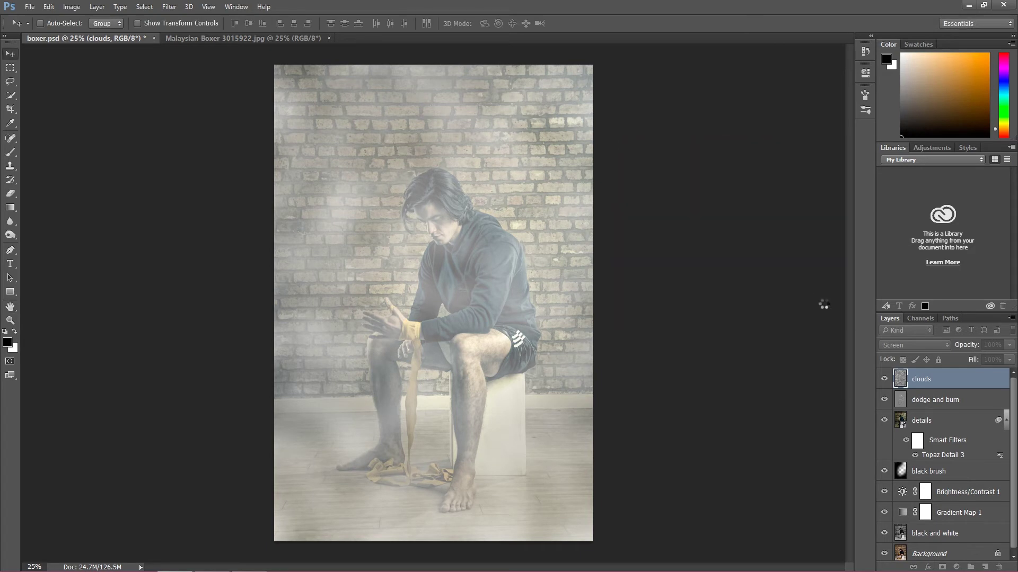
Step: Reduce the clouds haze to 50% opacity and add a new empty layer above it
click(1010, 346)
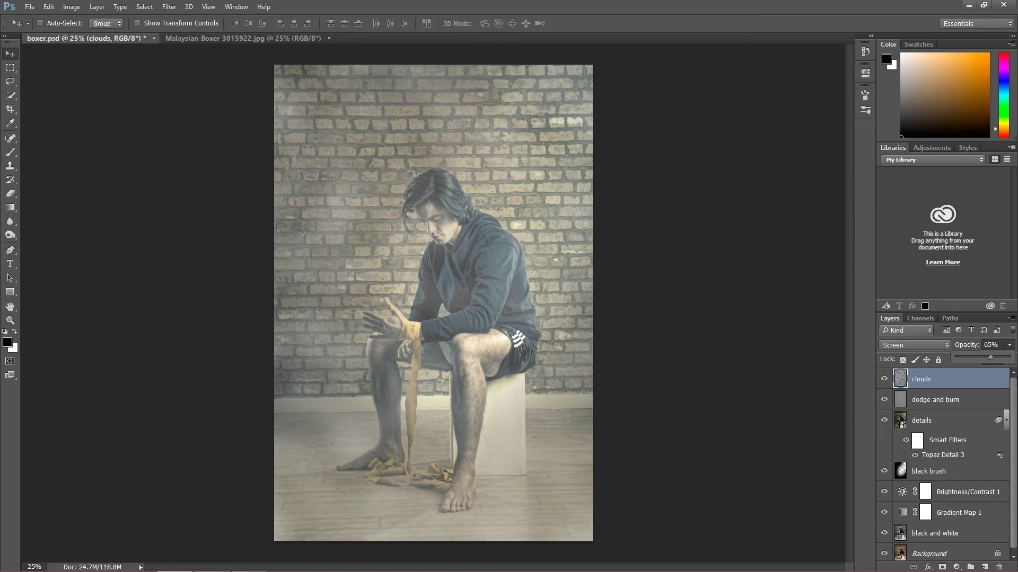
click(884, 379)
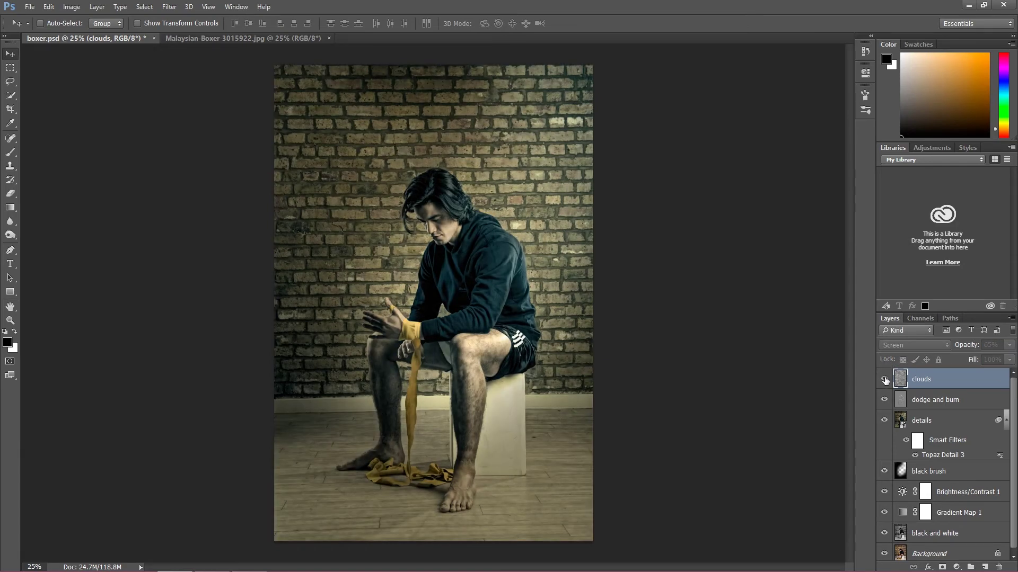
click(885, 379)
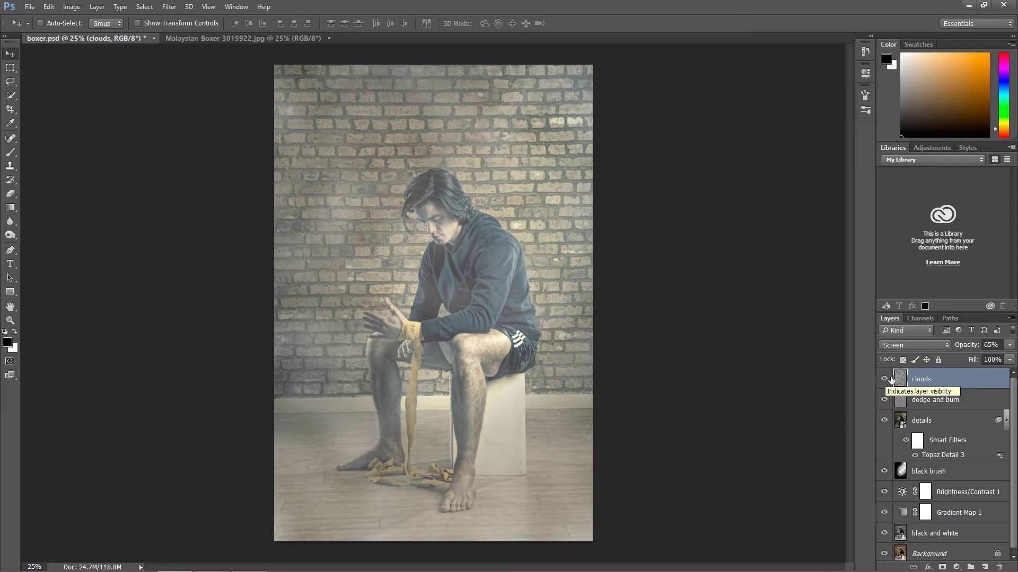
click(1008, 345)
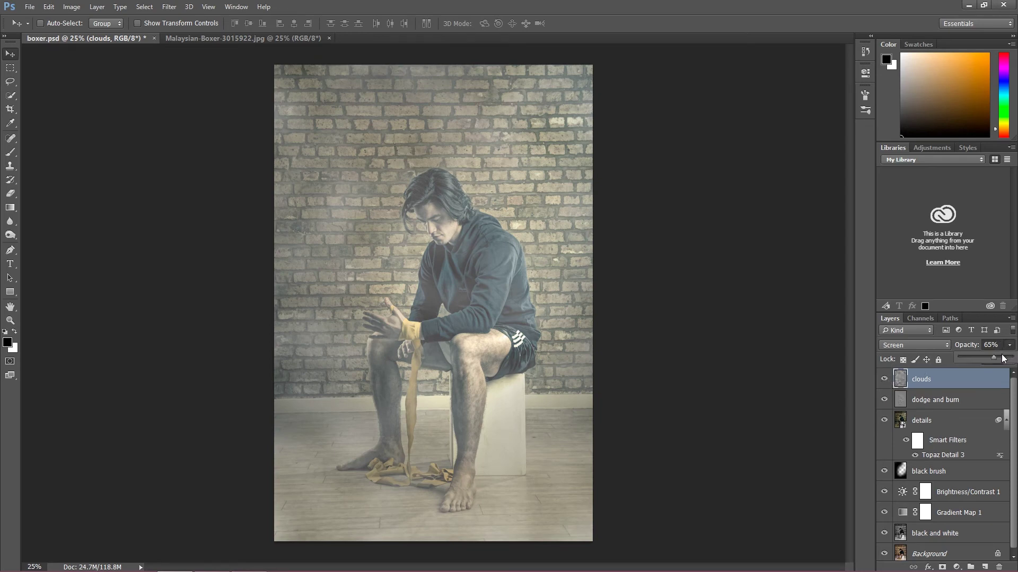
drag(994, 357, 988, 358)
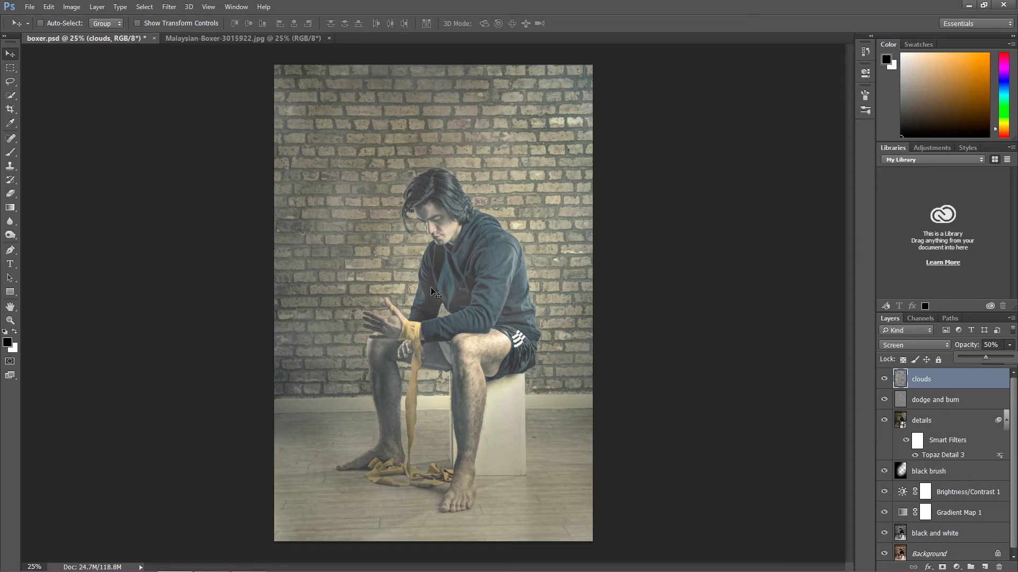
click(883, 380)
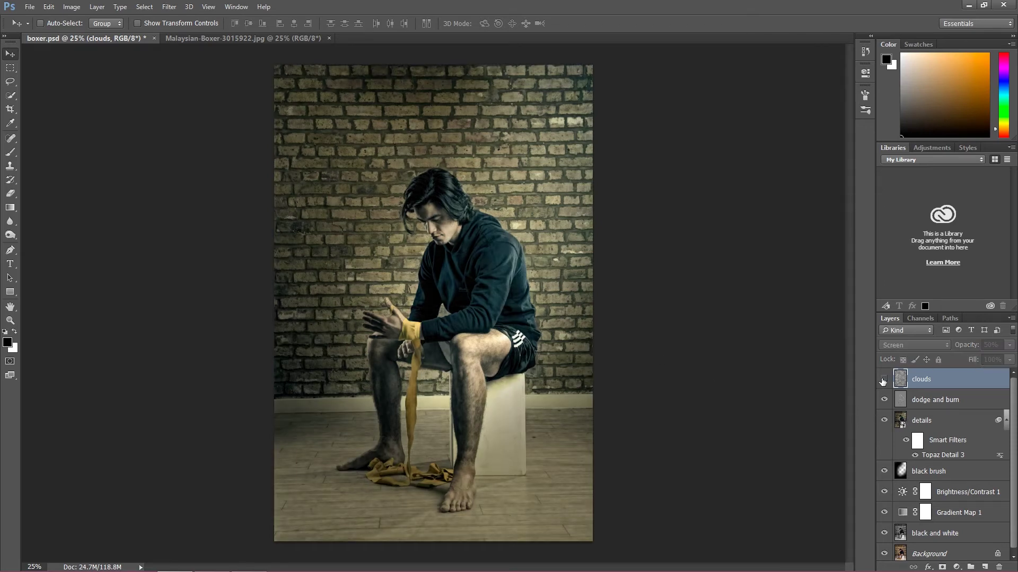
click(883, 379)
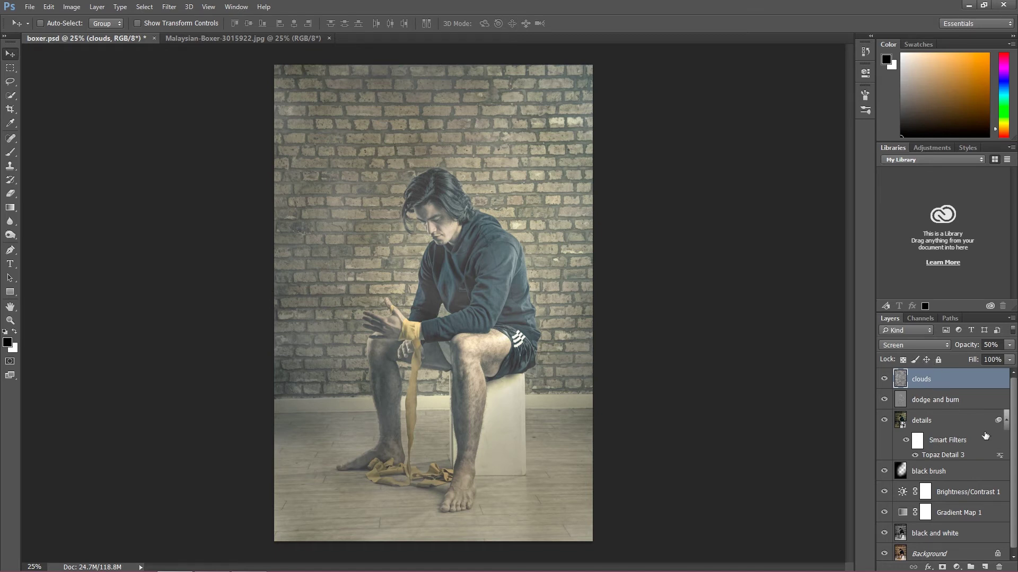
scroll(1016, 463, down, 1)
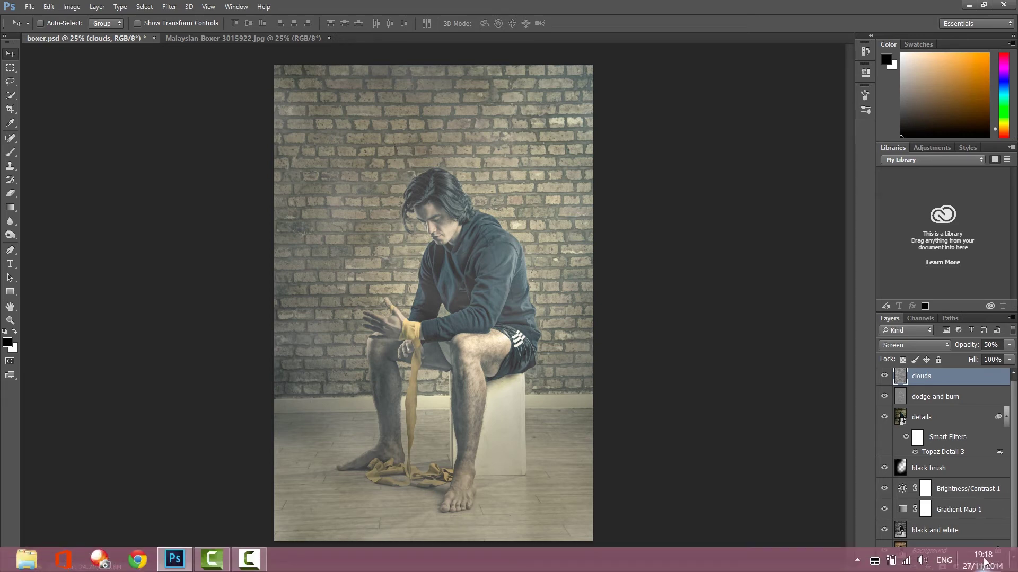
click(984, 567)
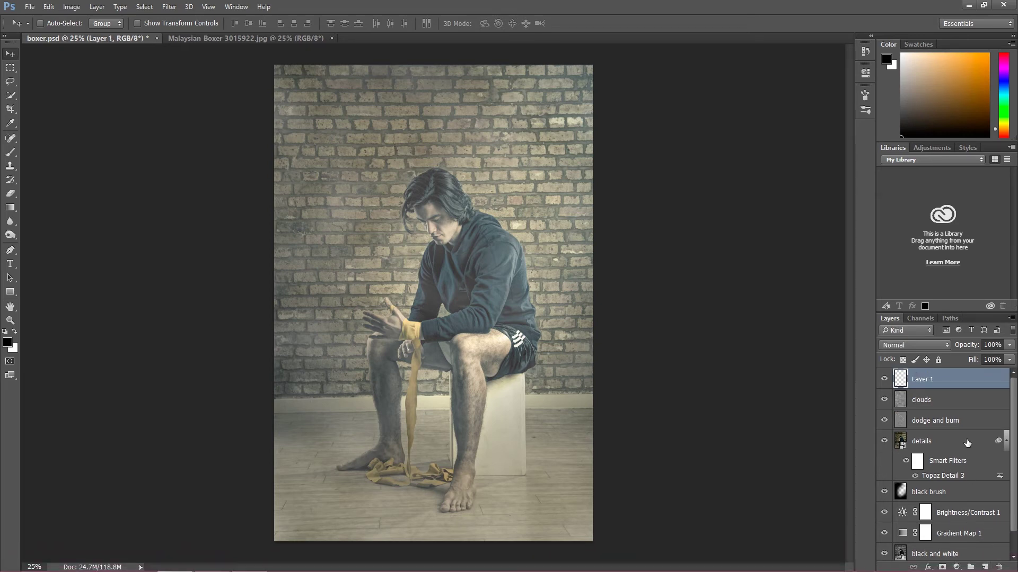
Step: Name the new layer 'black brush' and paint black over the right and lower edges
double_click(931, 382)
text(black brush)
key(Return)
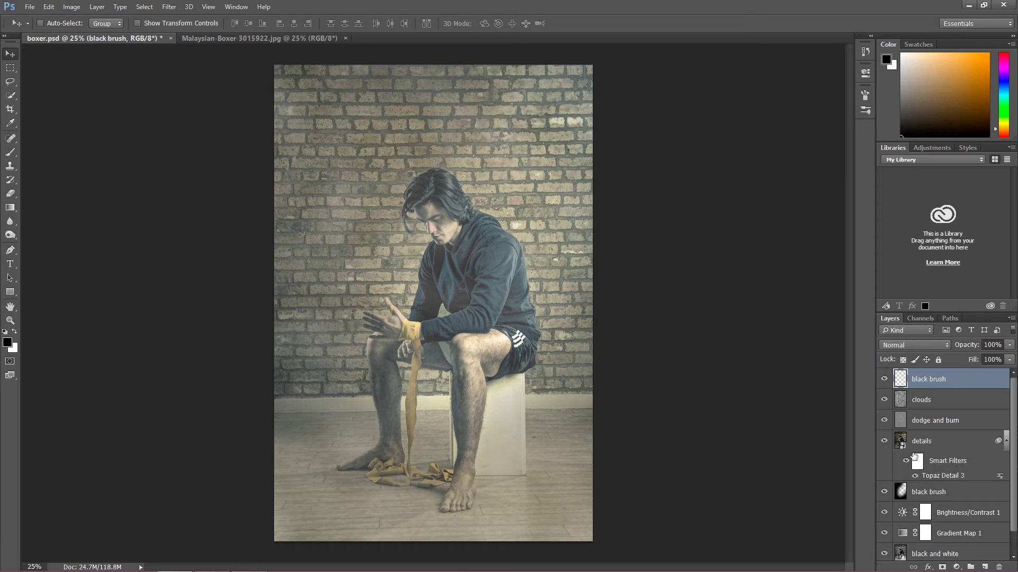
click(4, 156)
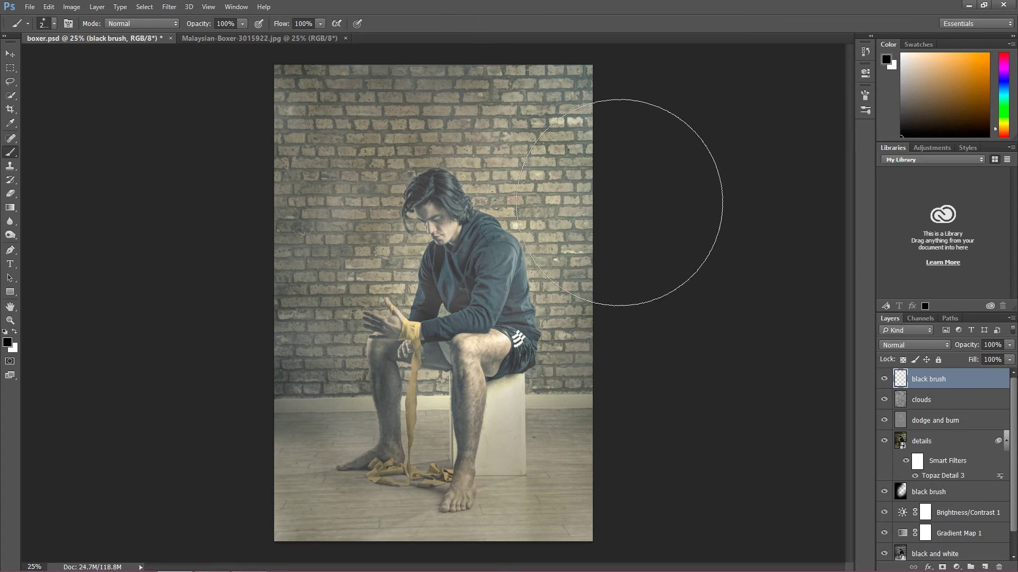
mouse_move(619, 203)
mouse_down()
mouse_move(641, 323)
mouse_move(623, 431)
mouse_move(388, 534)
mouse_move(273, 403)
mouse_move(311, 182)
mouse_move(363, 73)
mouse_move(444, 63)
mouse_move(296, 105)
mouse_move(281, 525)
mouse_move(532, 536)
mouse_move(618, 464)
mouse_move(382, 504)
mouse_move(556, 466)
mouse_move(503, 435)
mouse_up()
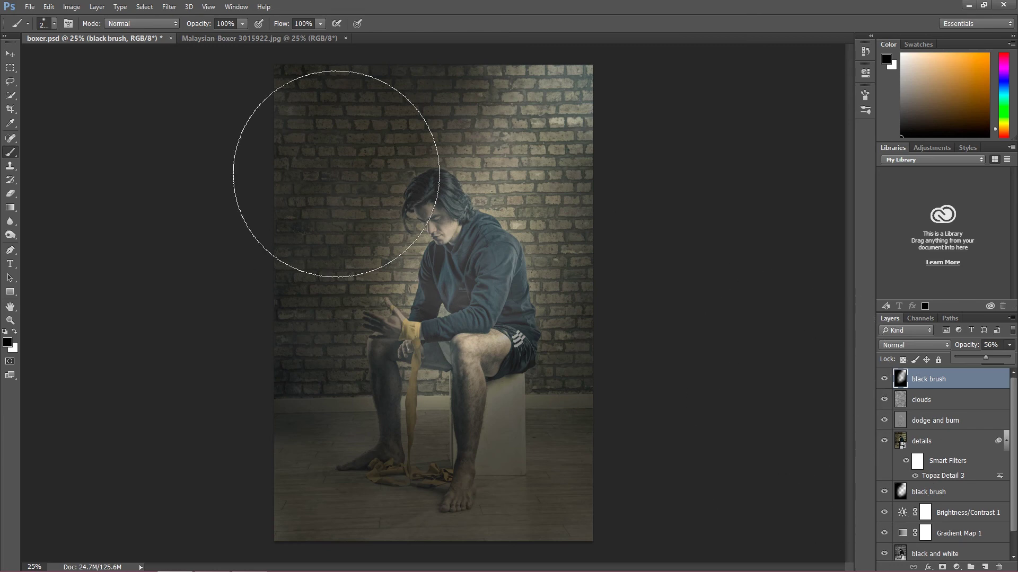
Step: Step backward through history to remove the earlier vignette strokes
click(48, 7)
click(63, 45)
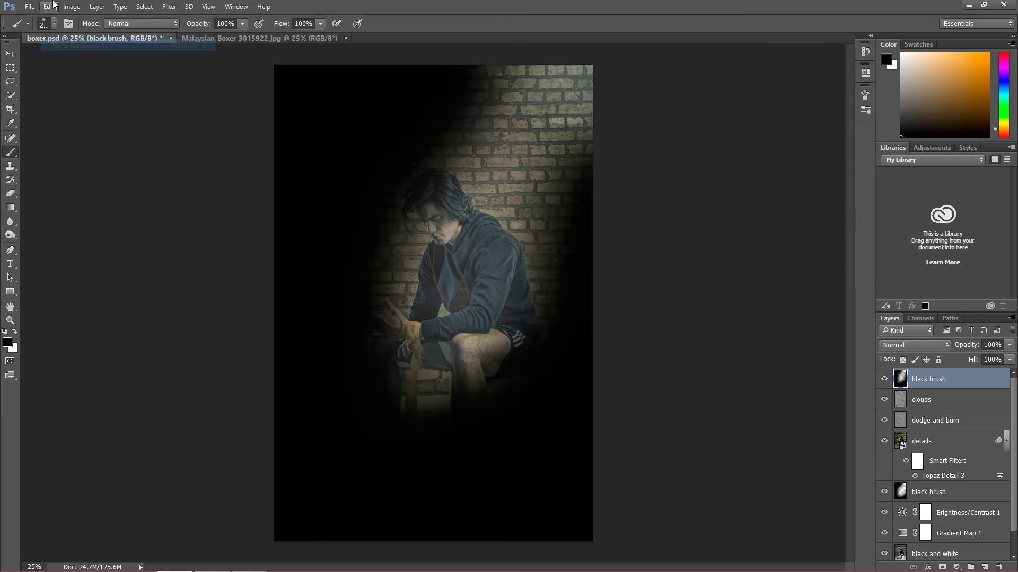
click(48, 6)
click(61, 46)
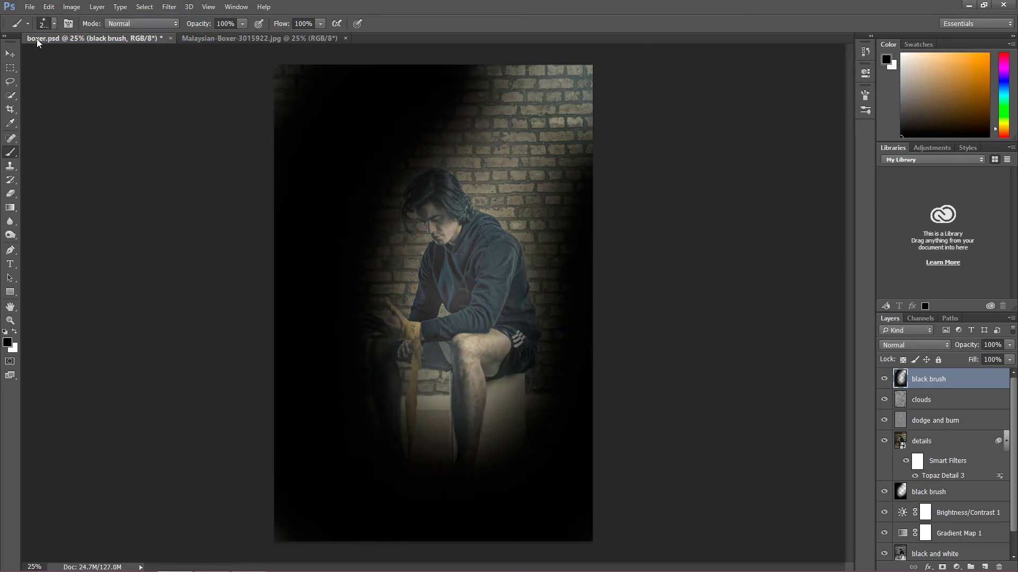
click(48, 7)
click(63, 45)
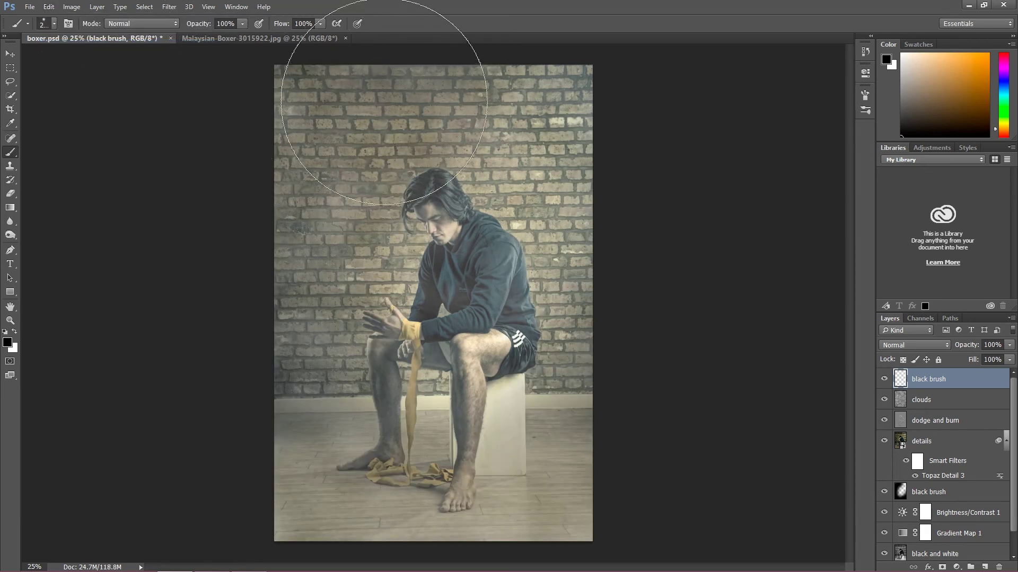
Step: Repaint black along the left side, bottom and feet with a larger brush, faded to 50% opacity
click(387, 96)
mouse_move(320, 110)
mouse_down()
mouse_move(268, 212)
mouse_move(275, 412)
mouse_move(336, 541)
mouse_move(536, 539)
mouse_move(632, 375)
mouse_move(647, 391)
mouse_move(557, 500)
mouse_move(466, 519)
mouse_up()
click(47, 24)
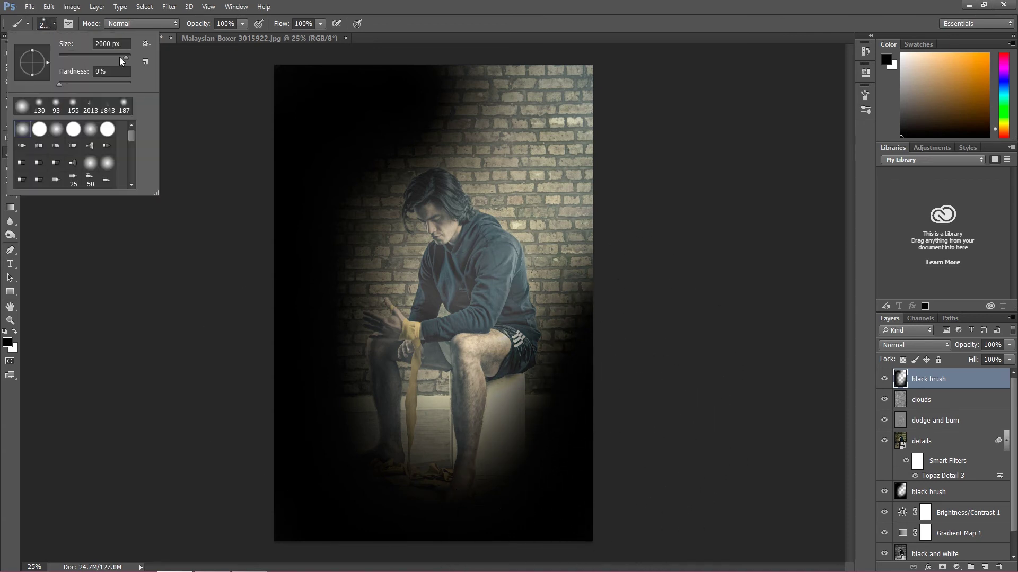
click(546, 511)
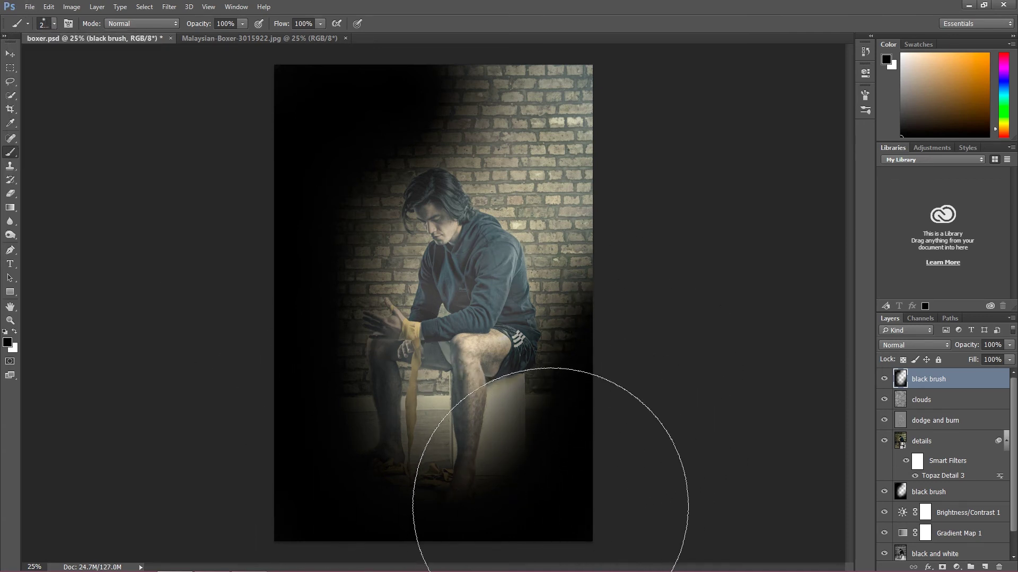
mouse_move(545, 511)
mouse_down()
mouse_move(483, 530)
mouse_move(427, 529)
mouse_move(387, 496)
mouse_move(343, 449)
mouse_move(272, 288)
mouse_move(255, 164)
mouse_move(338, 47)
mouse_up()
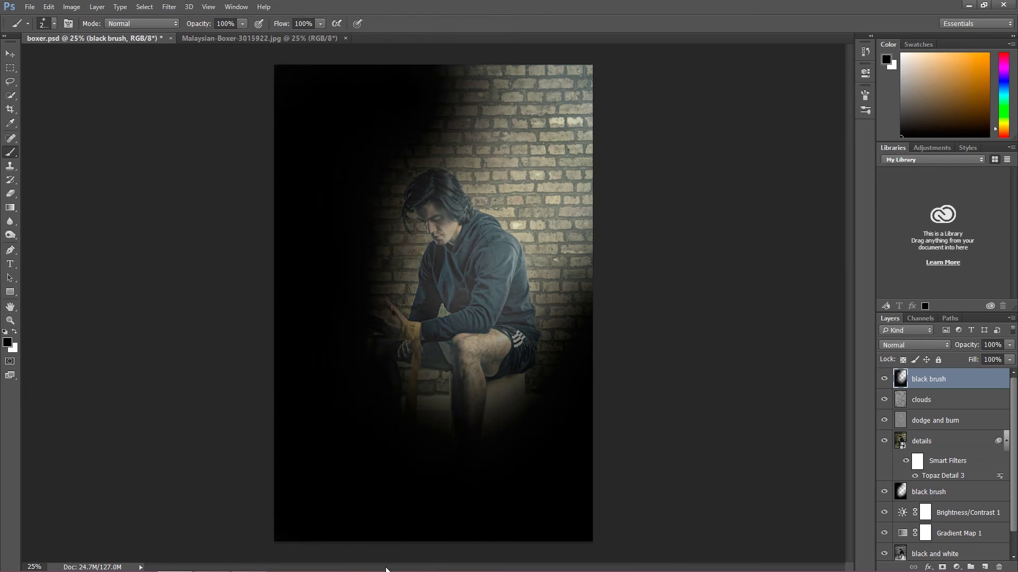
click(1010, 346)
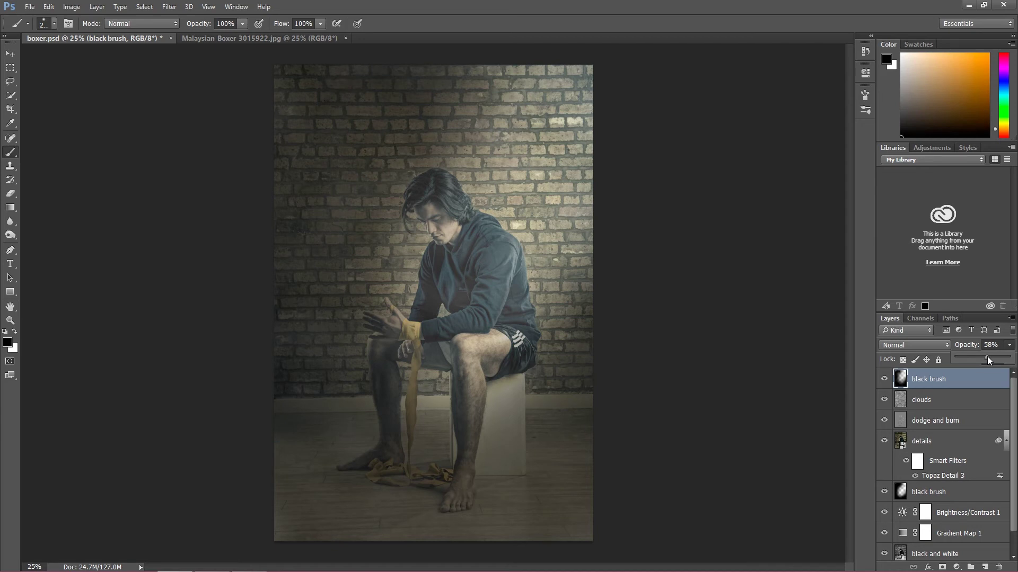
drag(987, 357, 983, 361)
click(984, 566)
Step: Name the new layer 'black brush'
double_click(927, 382)
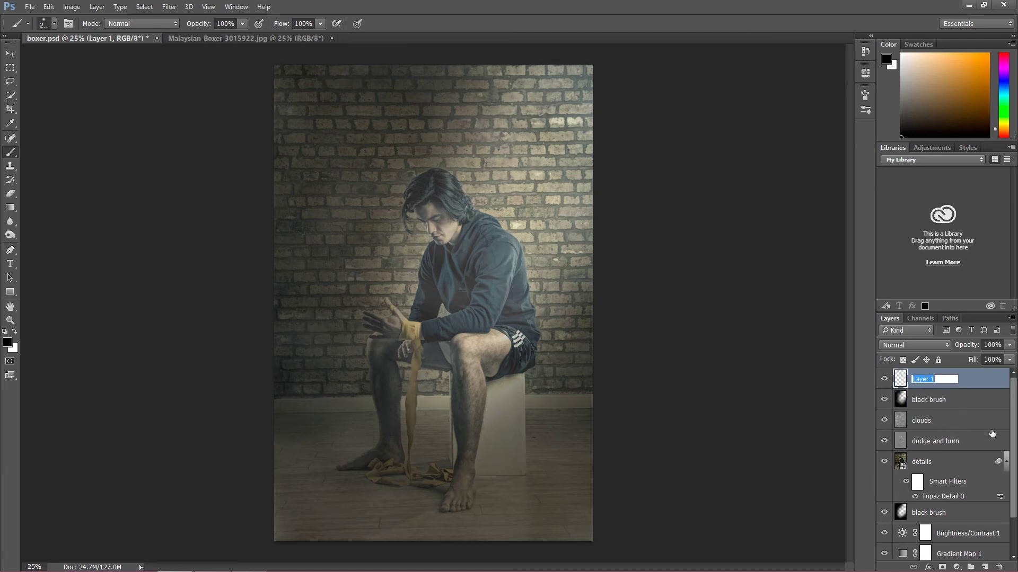
text(black brush)
key(Return)
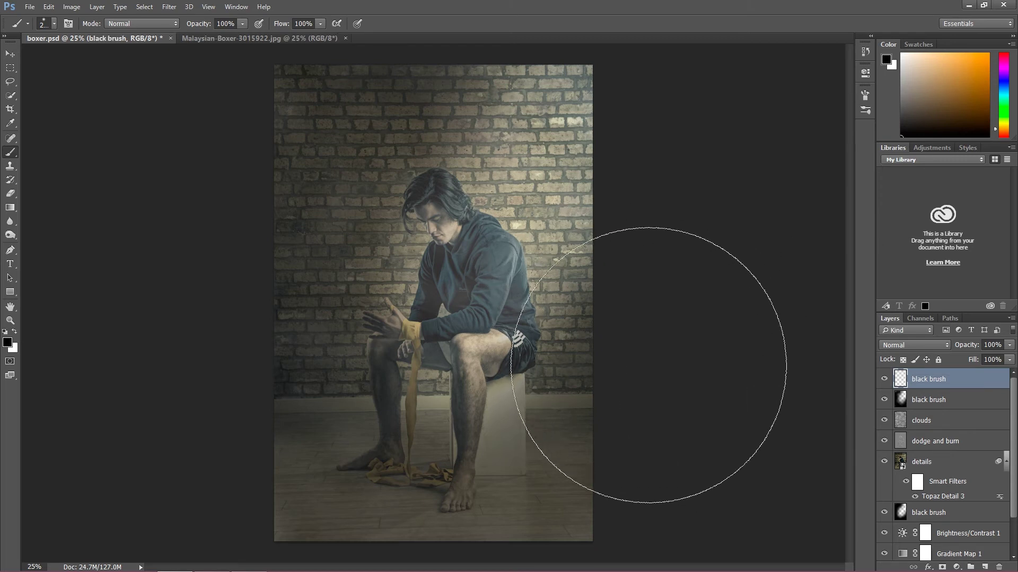
Step: Paint black over the lower-right and left edges and fade the layer to 21% opacity
mouse_move(673, 461)
mouse_down()
mouse_move(661, 509)
mouse_move(560, 561)
mouse_move(397, 569)
mouse_move(284, 490)
mouse_move(238, 409)
mouse_move(235, 373)
mouse_up()
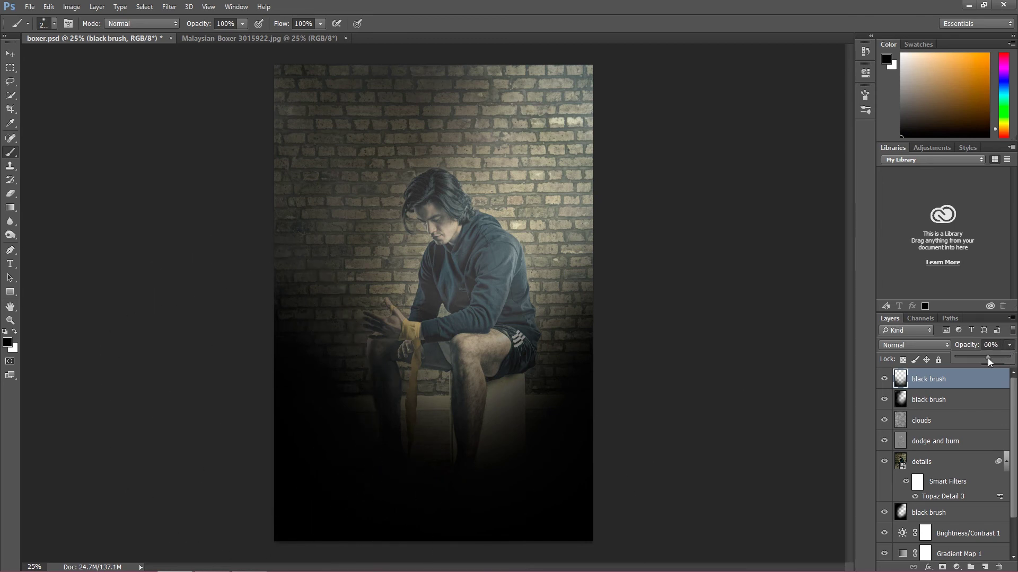
drag(987, 358, 976, 358)
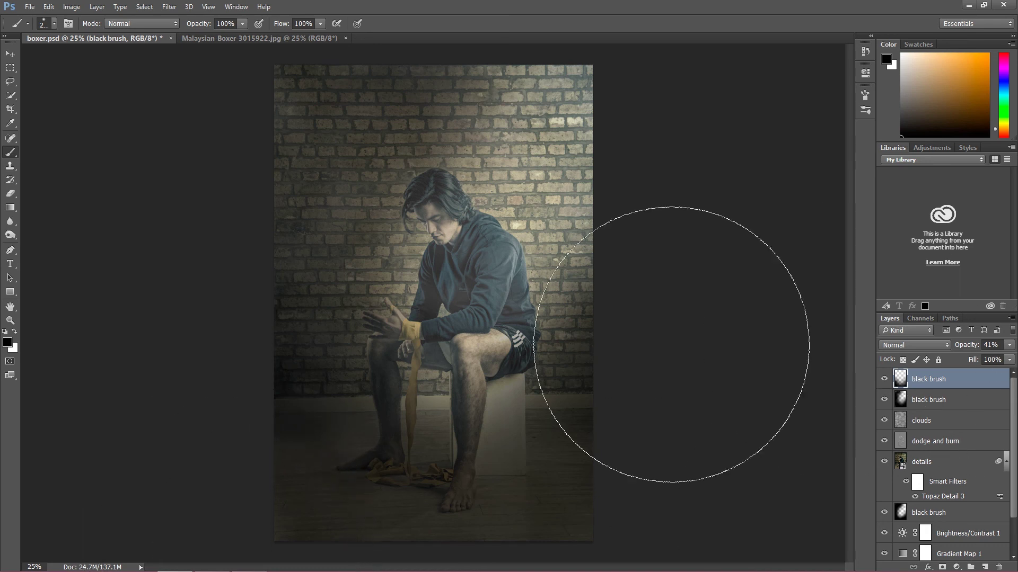
drag(228, 307, 199, 387)
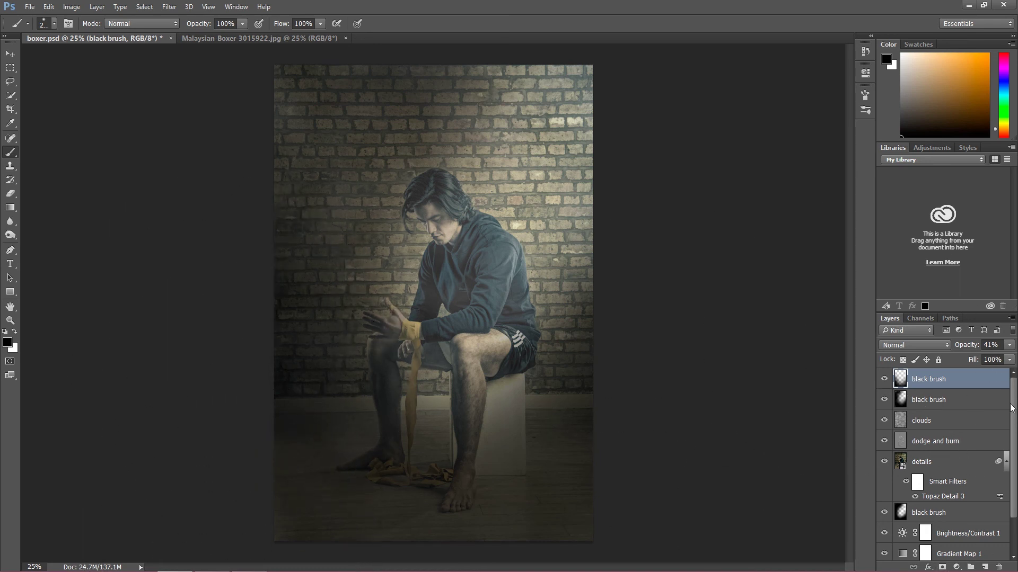
drag(1006, 347, 970, 360)
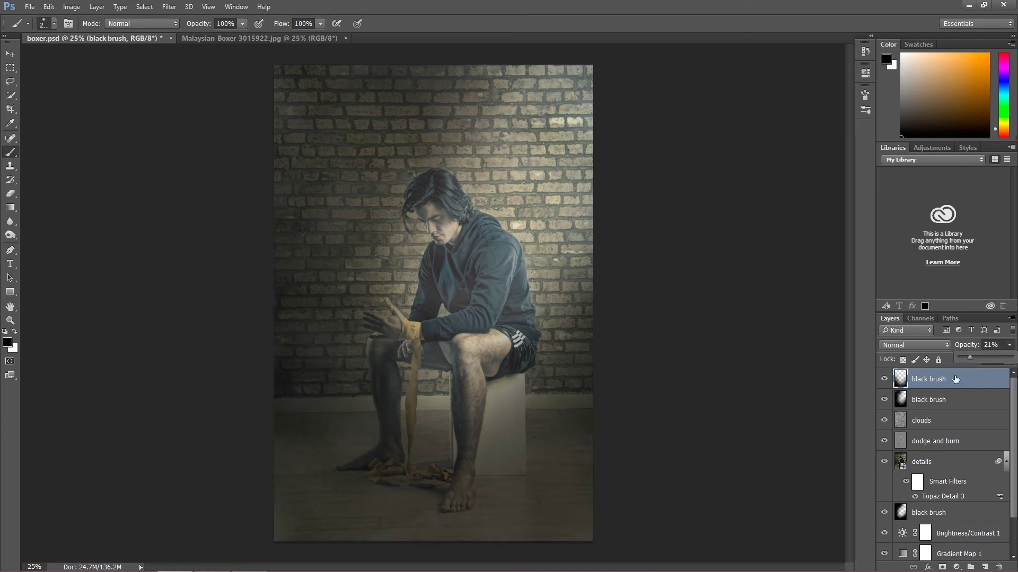
click(959, 380)
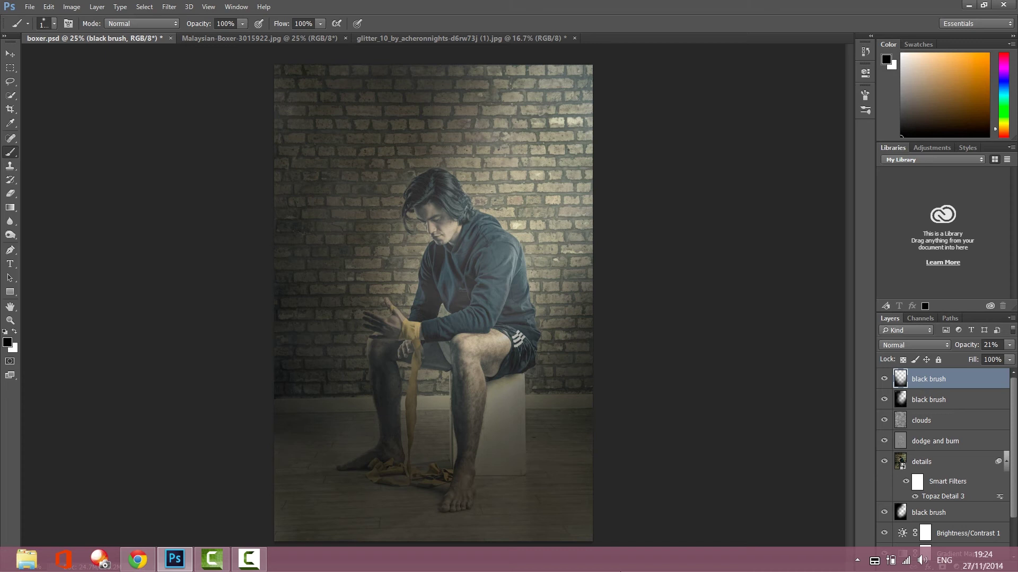
Step: In the glitter document, step backward and redo Desaturate so the glitter is grey
key(v)
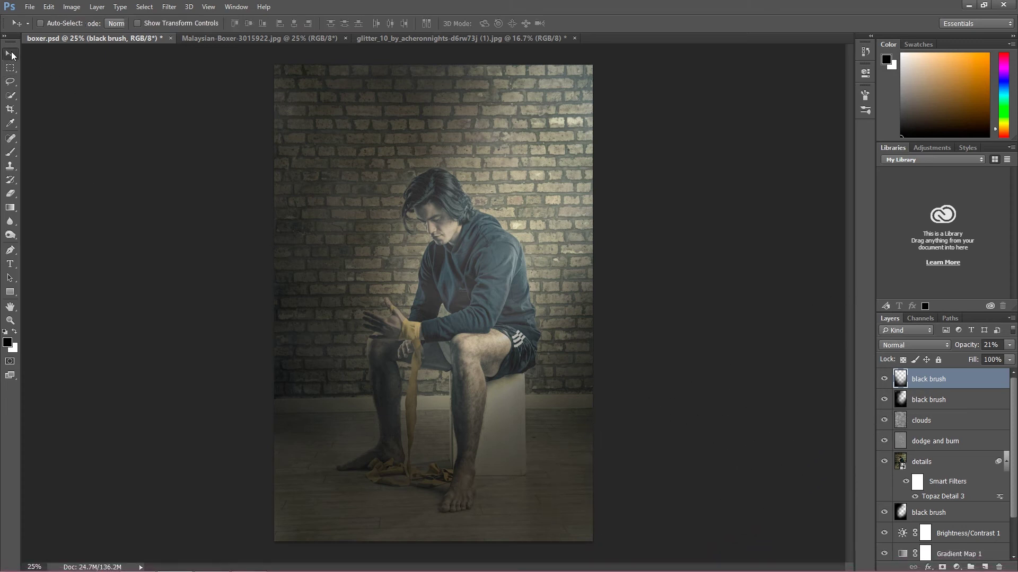
click(462, 37)
click(49, 7)
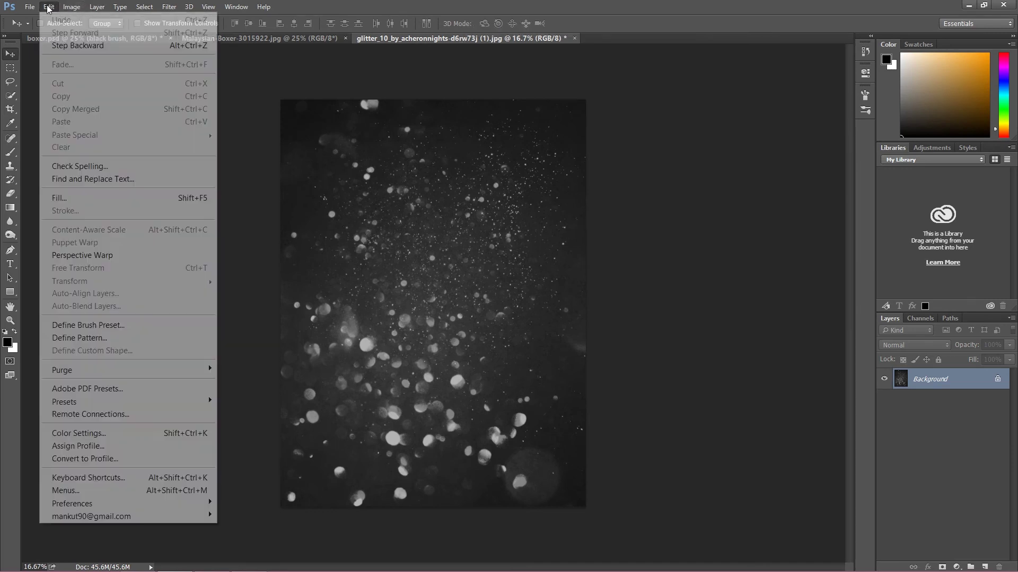
click(67, 46)
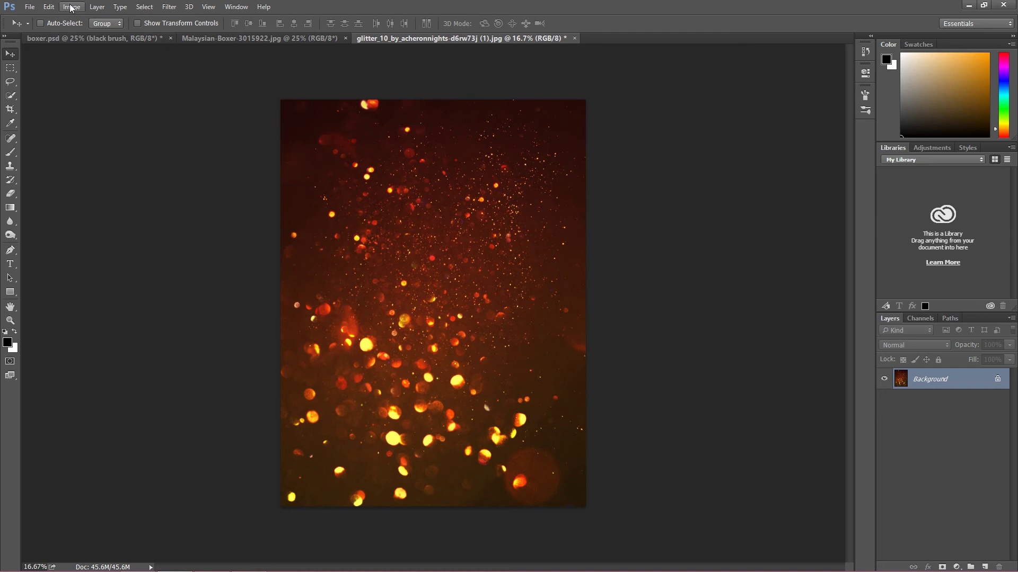
click(49, 7)
click(63, 18)
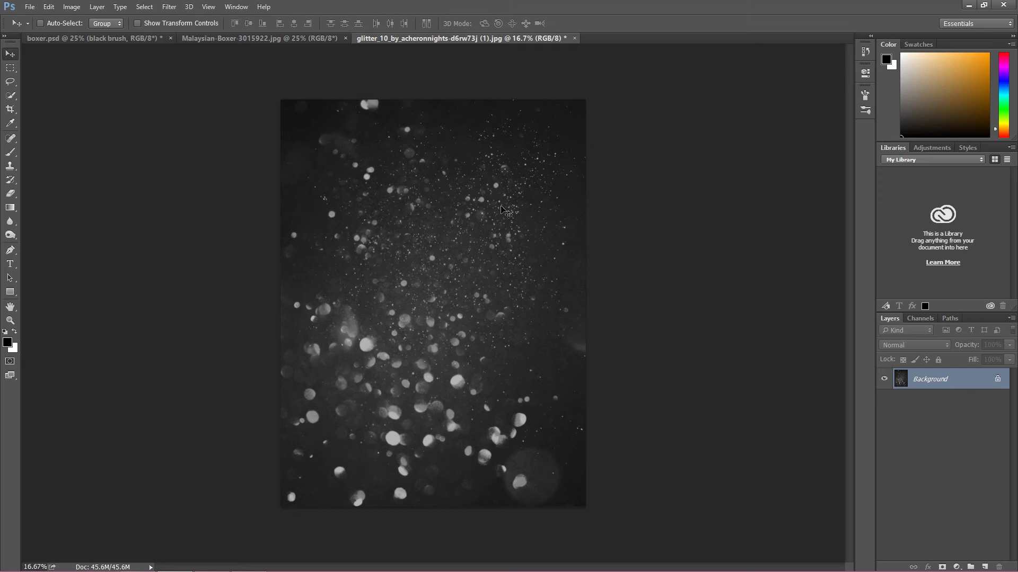
Step: Drag the glitter into boxer.psd, accept the profile mismatch, and position it over the photo
drag(121, 44, 403, 175)
click(561, 240)
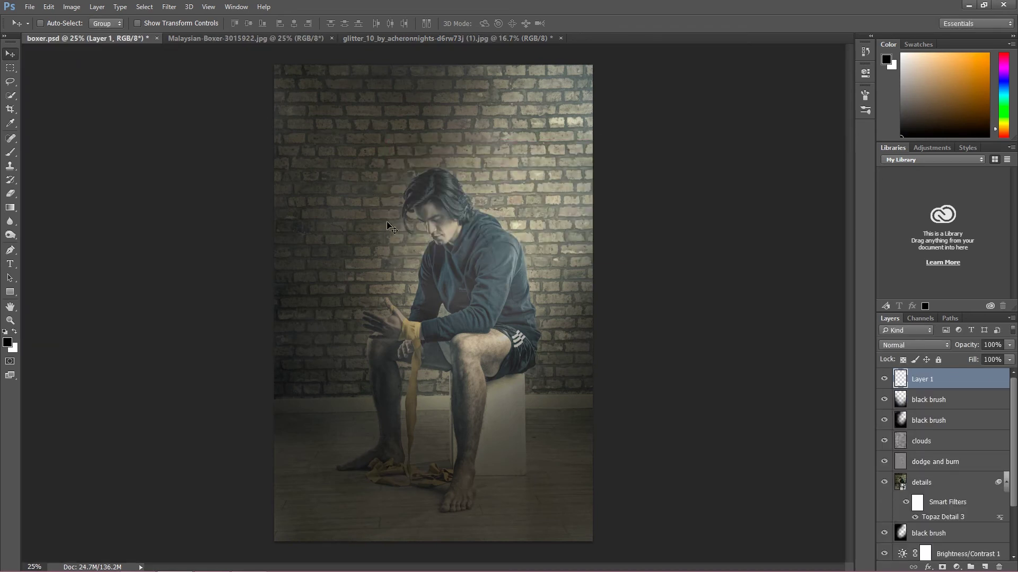
drag(212, 249, 535, 348)
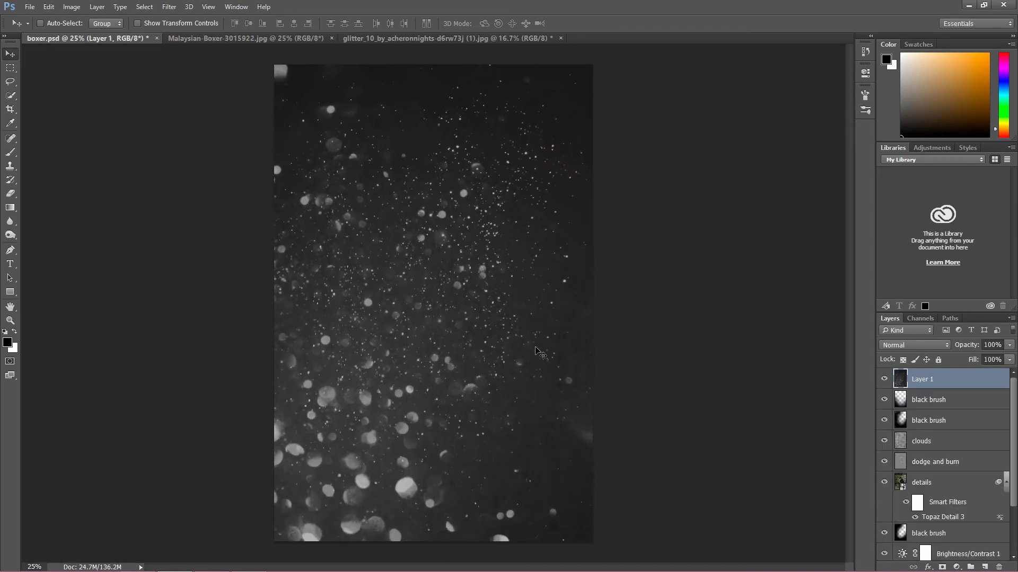
Step: Free-transform the glitter layer, rotating it about 180° and moving it over the canvas
click(10, 69)
right_click(373, 188)
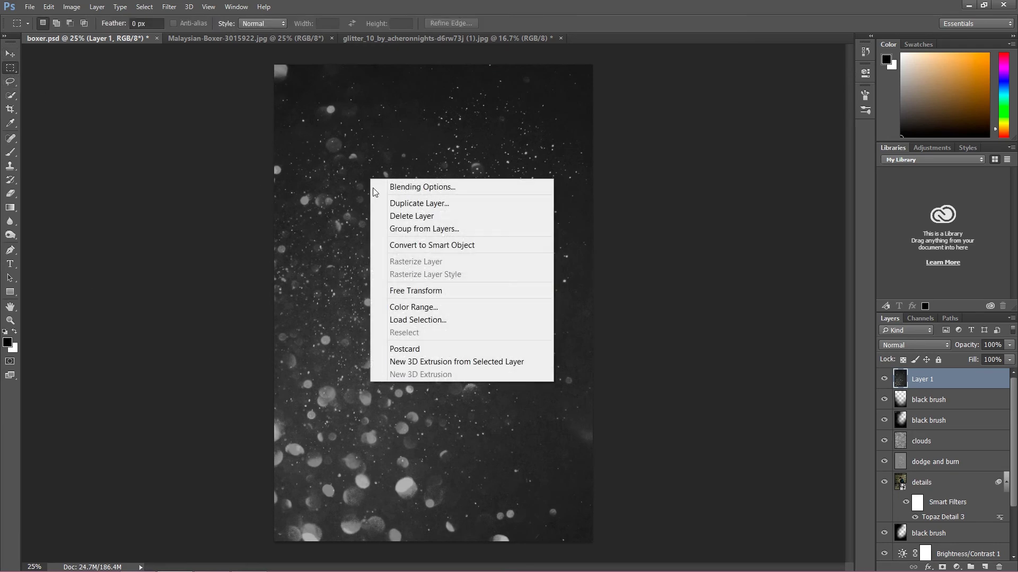
click(431, 291)
drag(111, 176, 602, 537)
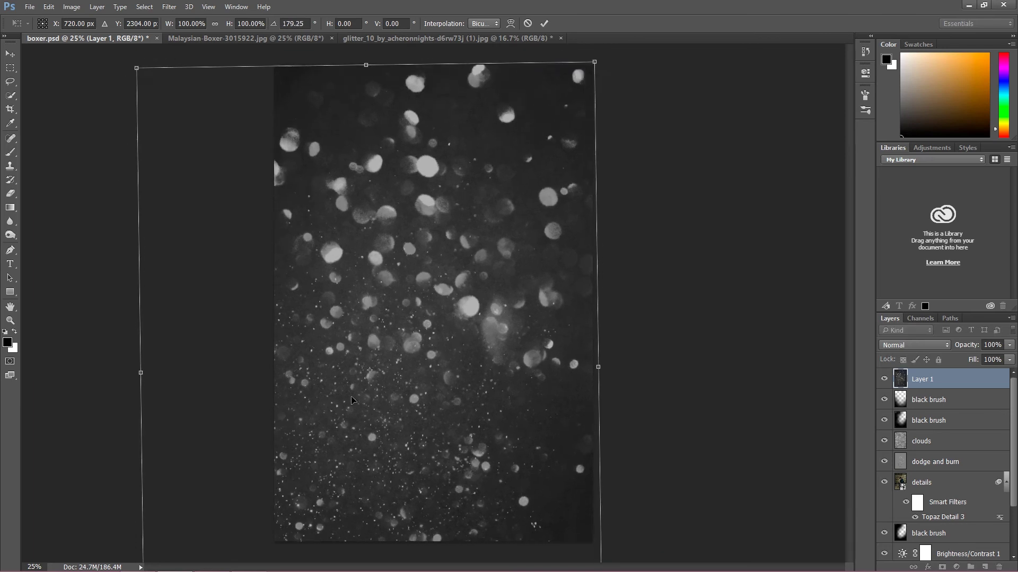
drag(307, 383, 438, 186)
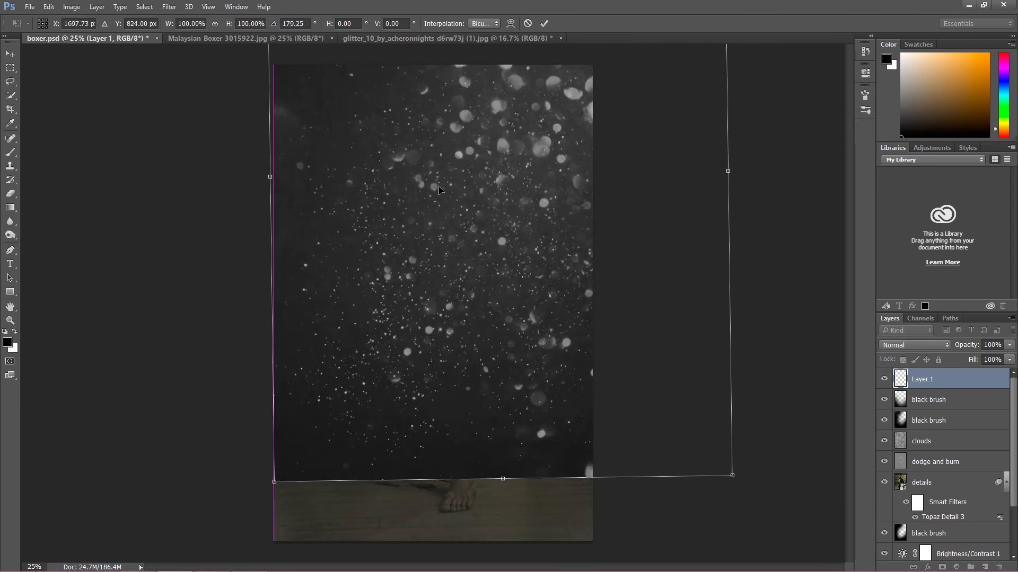
Step: Blend the glitter in Screen, fine-tune its placement, commit the transform and add a mask
click(913, 346)
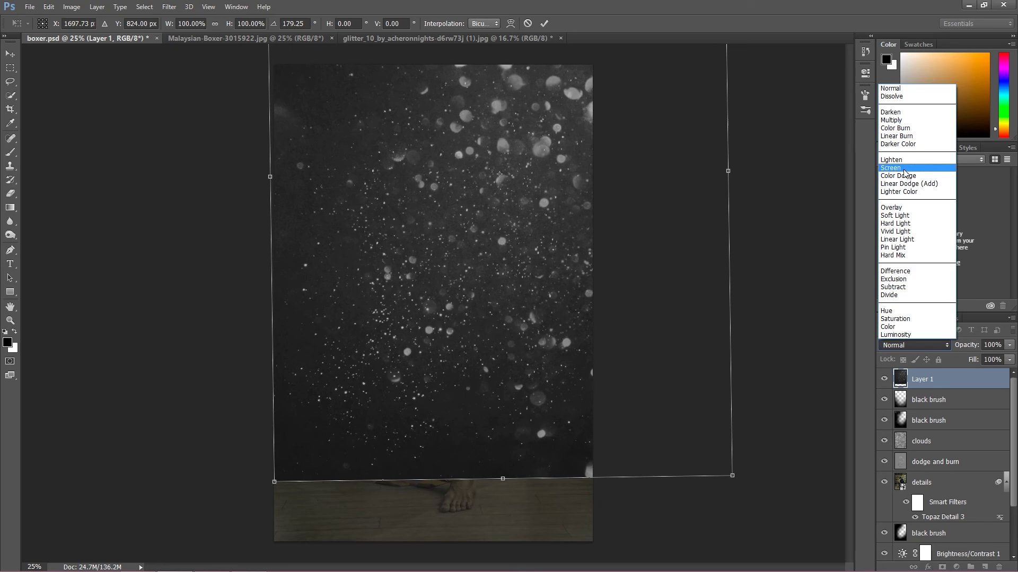
click(891, 167)
drag(239, 231, 226, 222)
drag(345, 243, 372, 250)
click(10, 68)
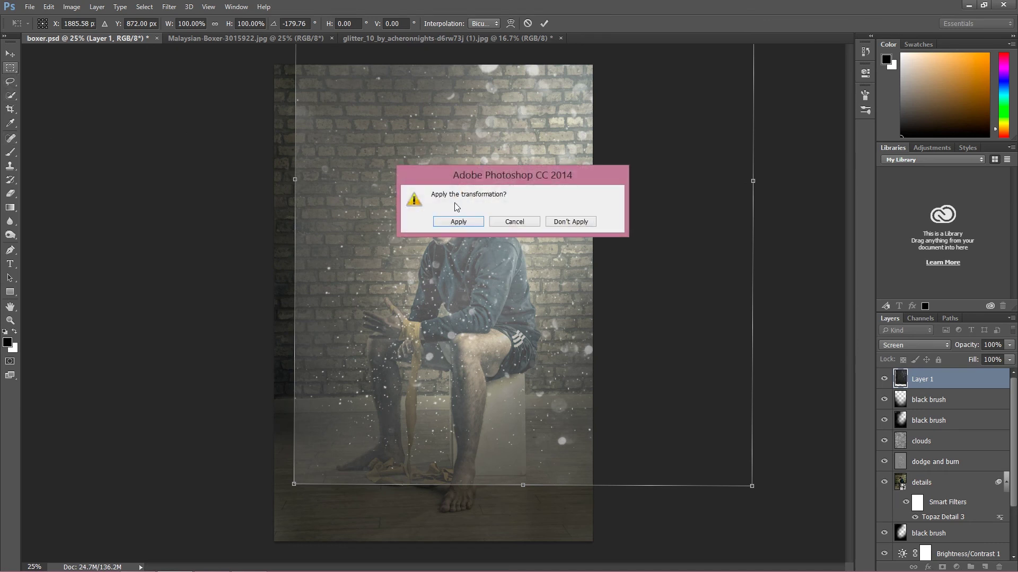
click(456, 224)
key(shift+alt+s)
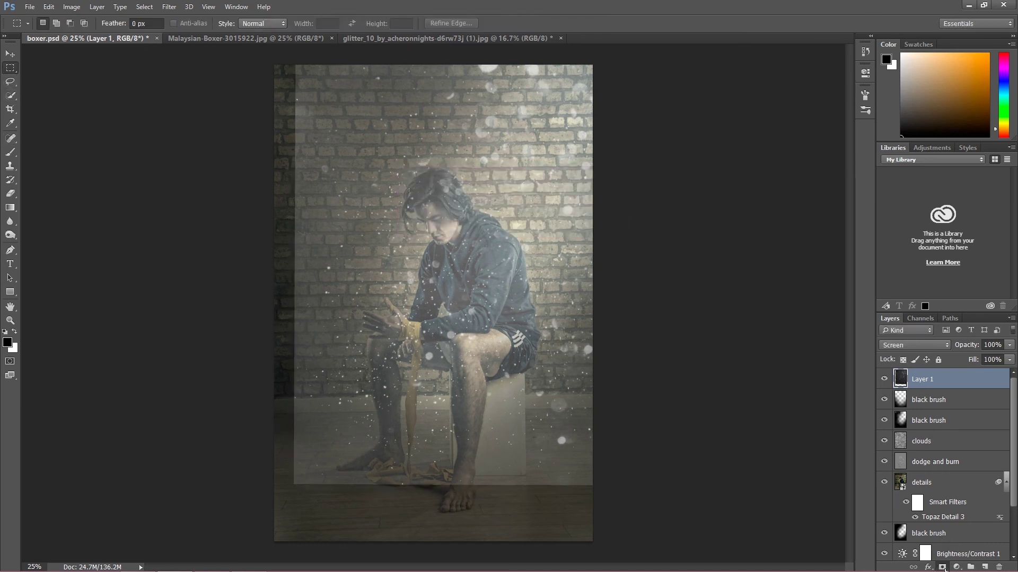
click(942, 567)
Step: Paint black with a large soft brush on the glitter mask along the left edge and lower area
click(11, 153)
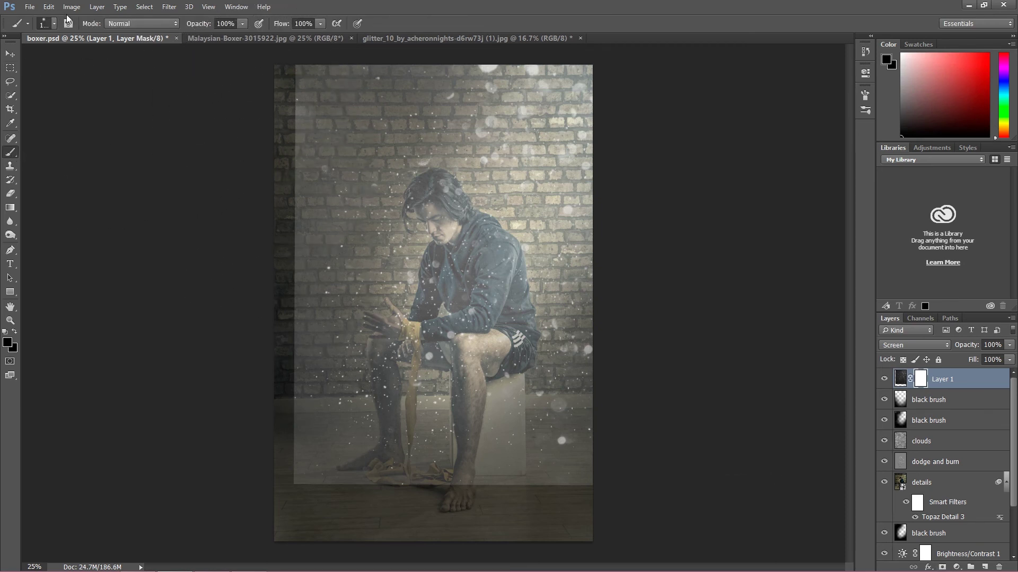
click(52, 24)
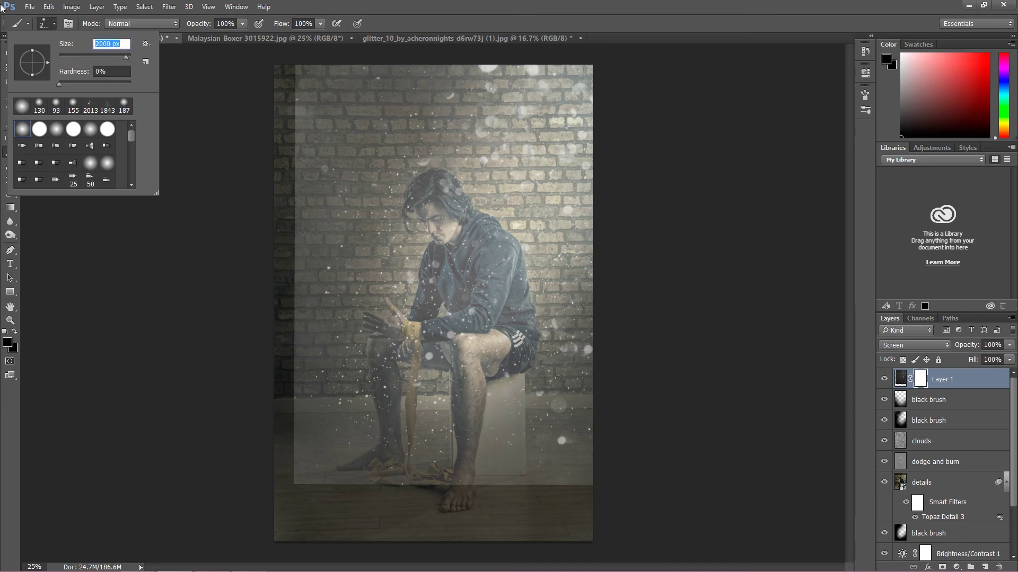
key(Return)
mouse_move(269, 102)
mouse_down()
mouse_move(255, 125)
mouse_move(263, 136)
mouse_move(244, 216)
mouse_move(243, 439)
mouse_move(261, 550)
mouse_move(224, 262)
mouse_move(215, 390)
mouse_move(364, 556)
mouse_move(620, 536)
mouse_move(681, 415)
mouse_move(404, 571)
mouse_move(604, 492)
mouse_move(678, 364)
mouse_move(595, 511)
mouse_move(466, 526)
mouse_move(256, 125)
mouse_move(254, 467)
mouse_up()
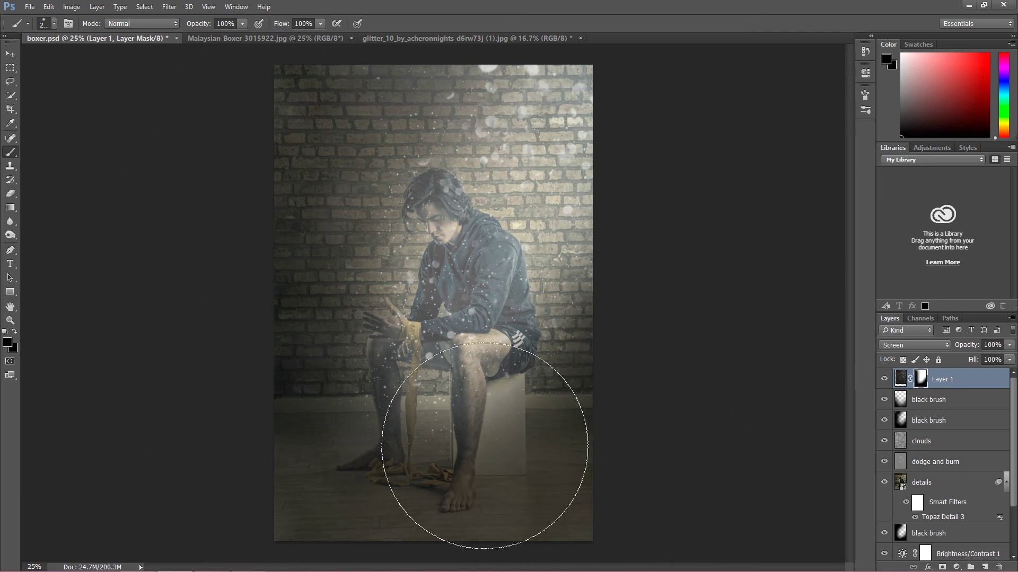
Step: Shift the glitter layer to the right and lower its opacity to 47%
key(ctrl+2)
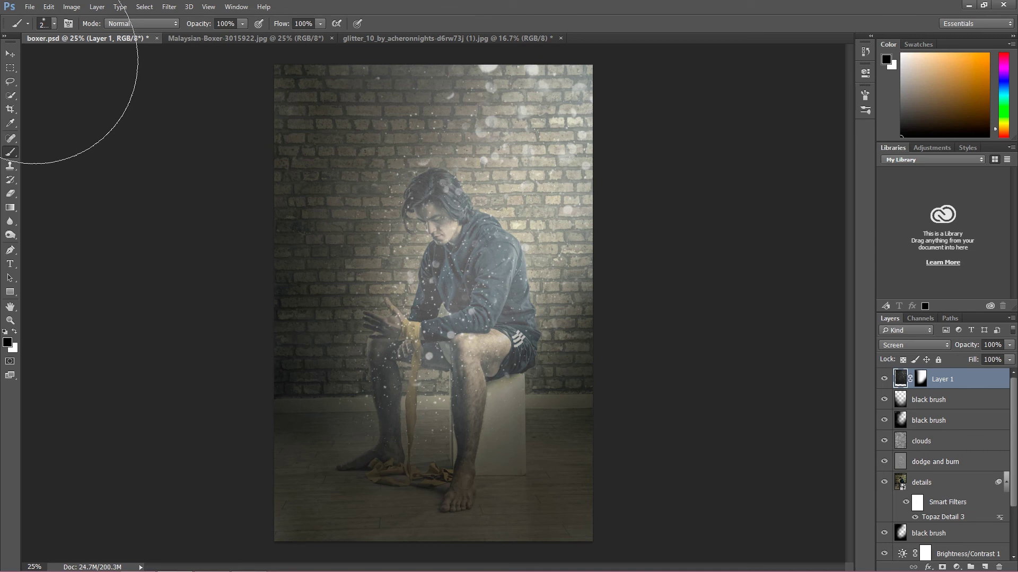
click(10, 53)
drag(454, 197, 488, 197)
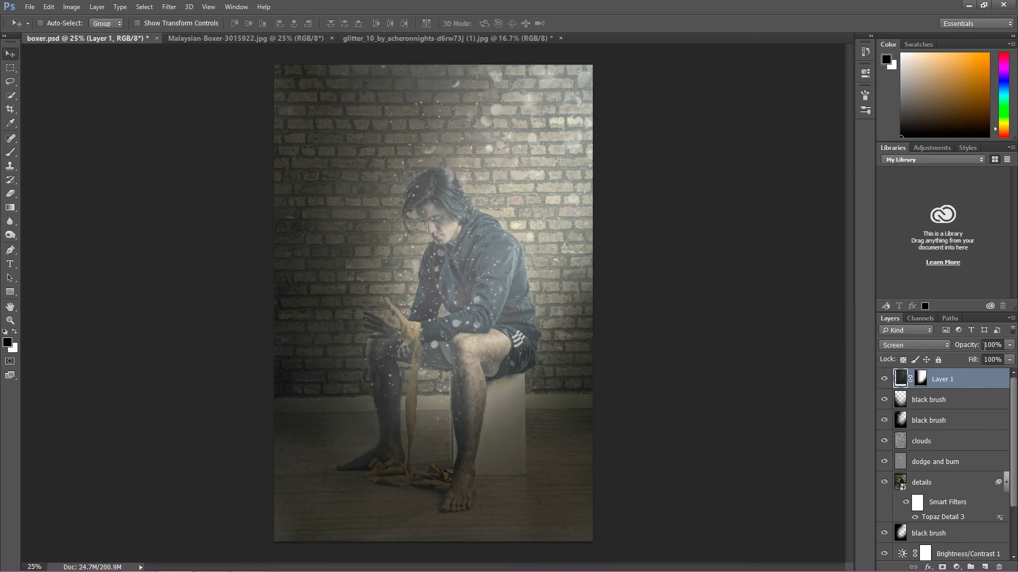
click(1009, 345)
drag(990, 360, 988, 359)
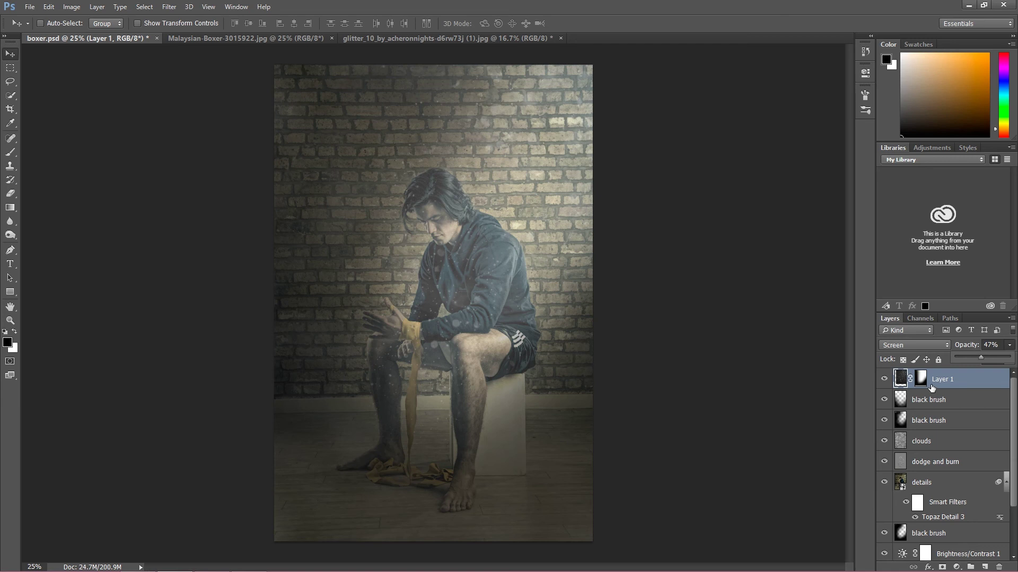
click(923, 380)
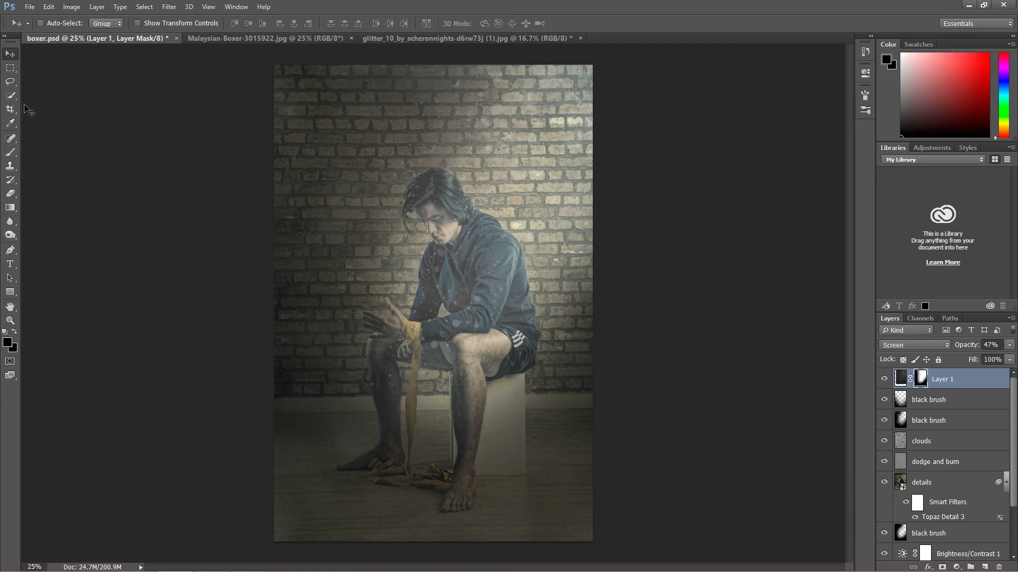
Step: Paint faint 32%-opacity strokes on Layer 1's mask toward the lower left and across the figure
click(10, 152)
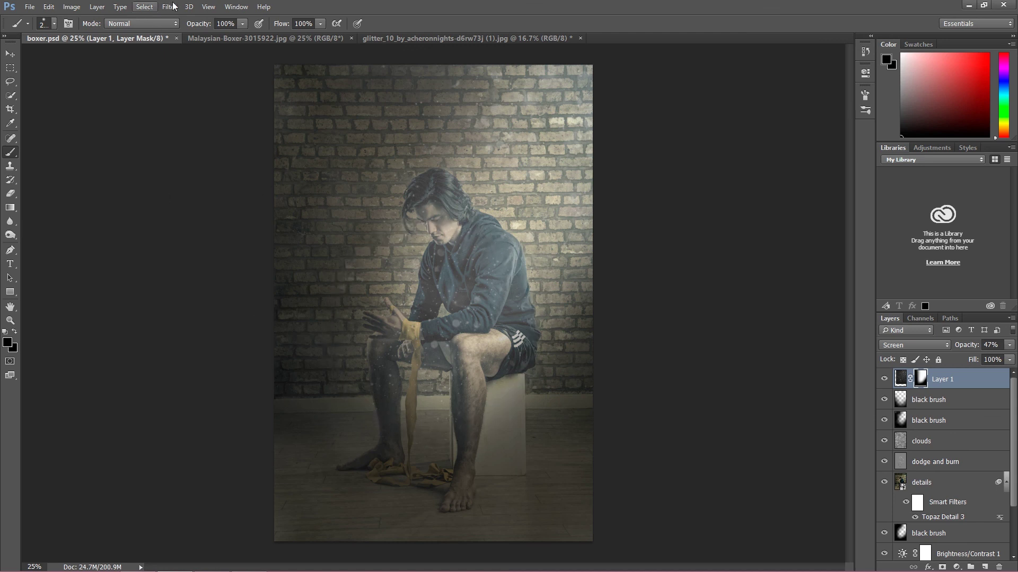
click(244, 24)
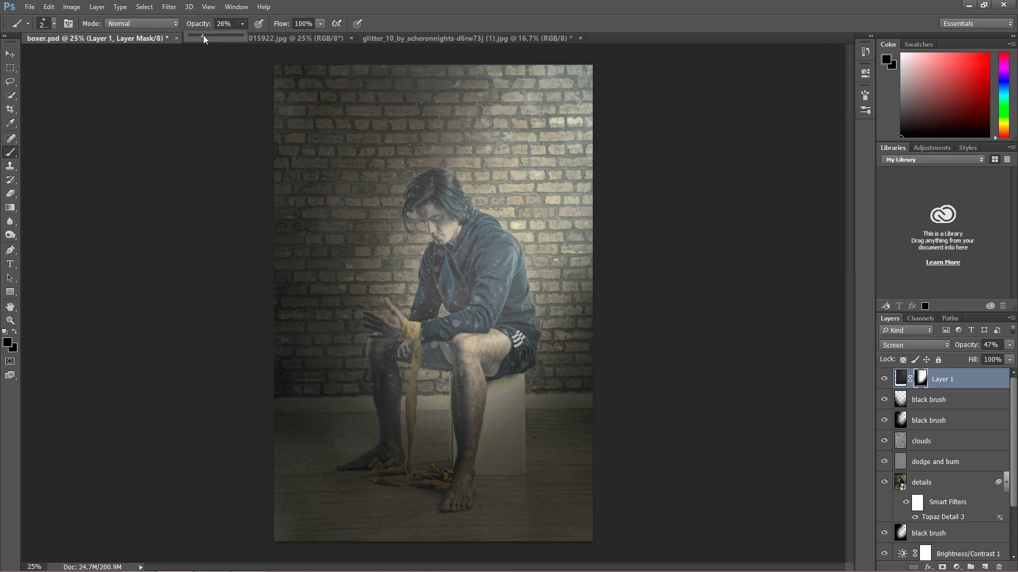
drag(203, 37, 206, 37)
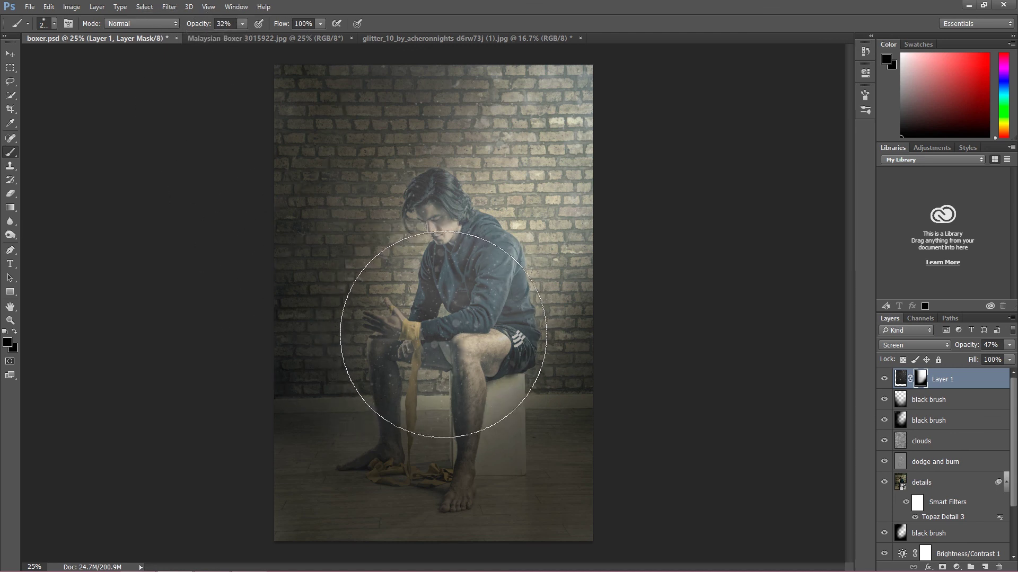
mouse_move(443, 334)
mouse_down()
mouse_move(352, 318)
mouse_move(238, 466)
mouse_up()
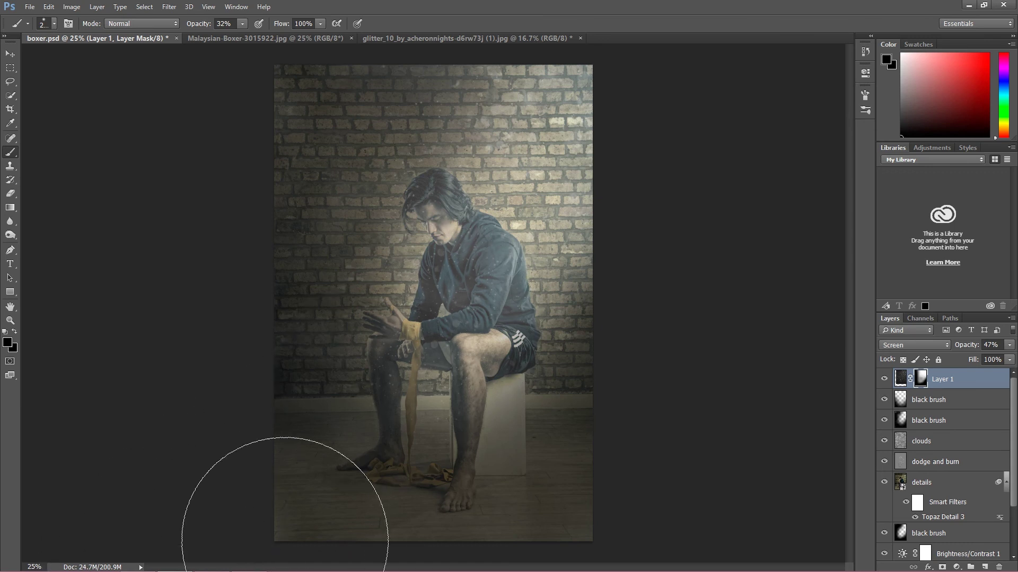
mouse_move(285, 540)
mouse_down()
mouse_move(586, 404)
mouse_move(488, 250)
mouse_move(461, 228)
mouse_move(581, 125)
mouse_move(610, 79)
mouse_move(436, 472)
mouse_move(377, 262)
mouse_move(340, 193)
mouse_up()
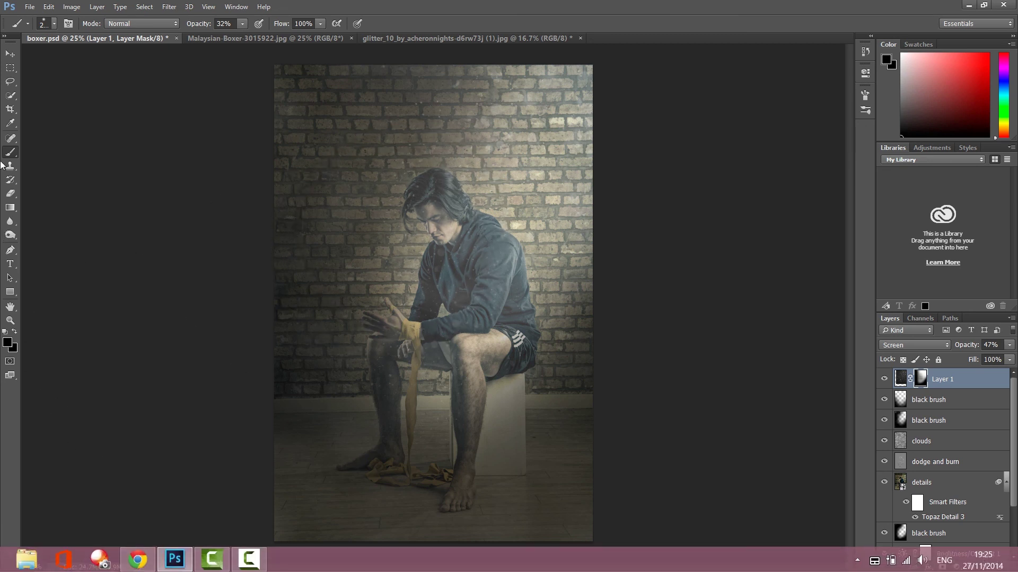
click(12, 55)
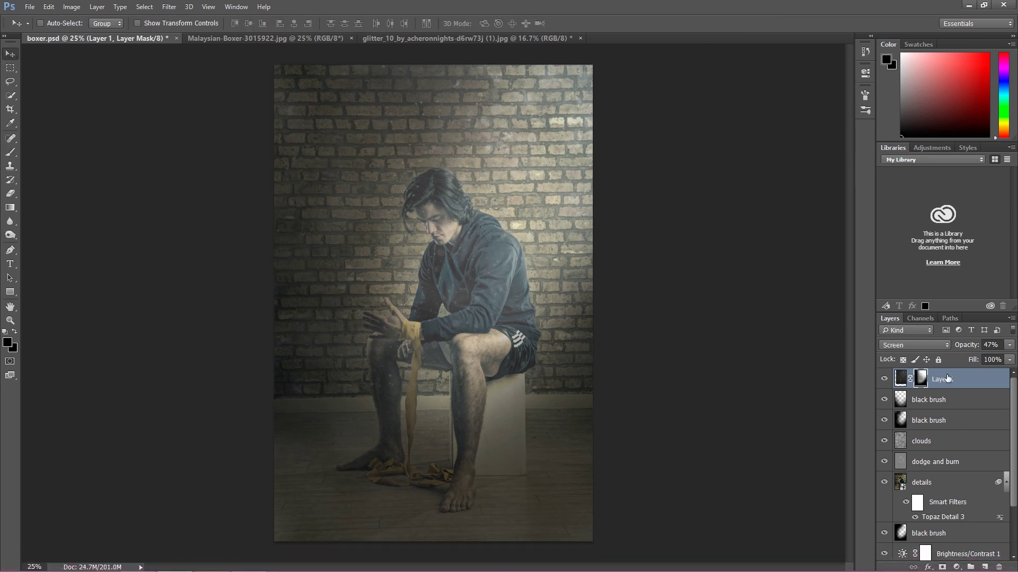
click(948, 379)
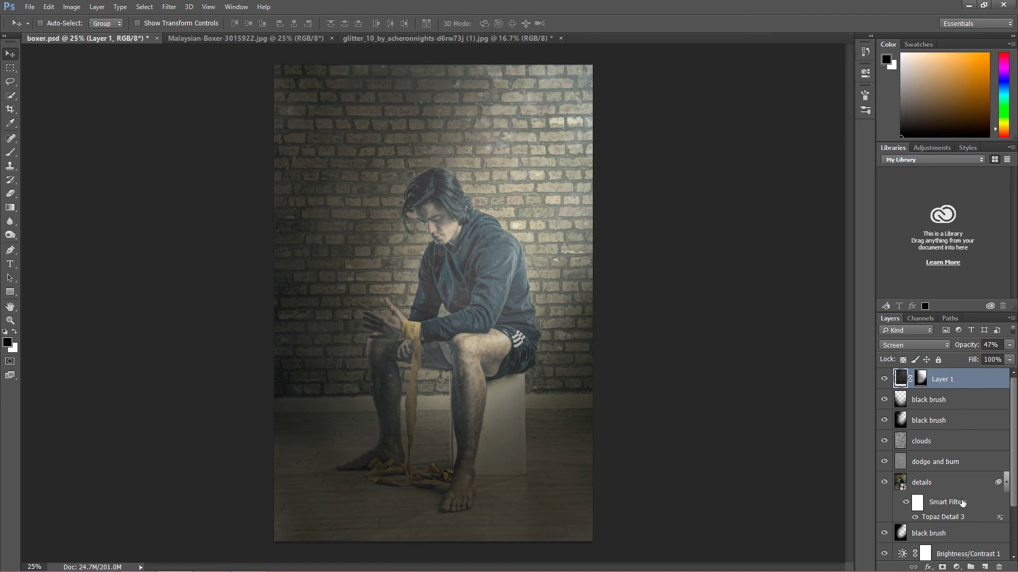
Step: Add a Gradient Map adjustment starting from the red-to-green gradient preset
click(957, 566)
click(949, 545)
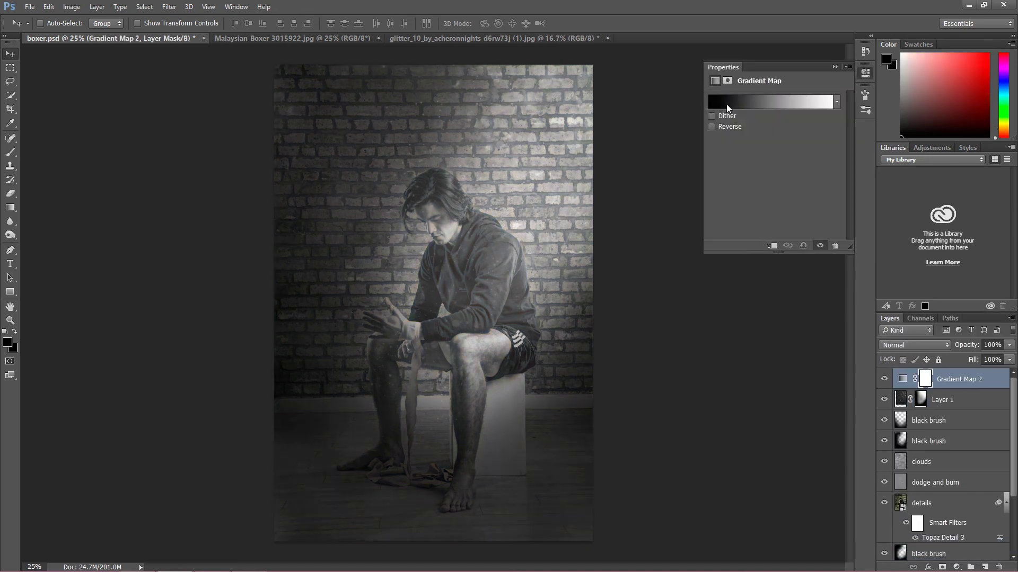
click(721, 104)
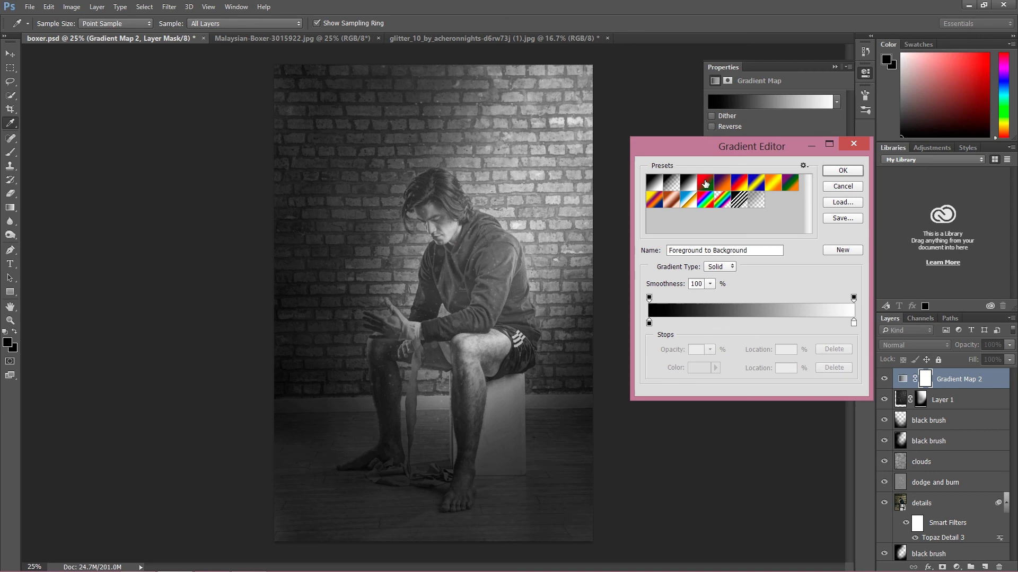
click(712, 185)
Step: Set the gradient's left color stop to light teal 7bc3cc
click(649, 323)
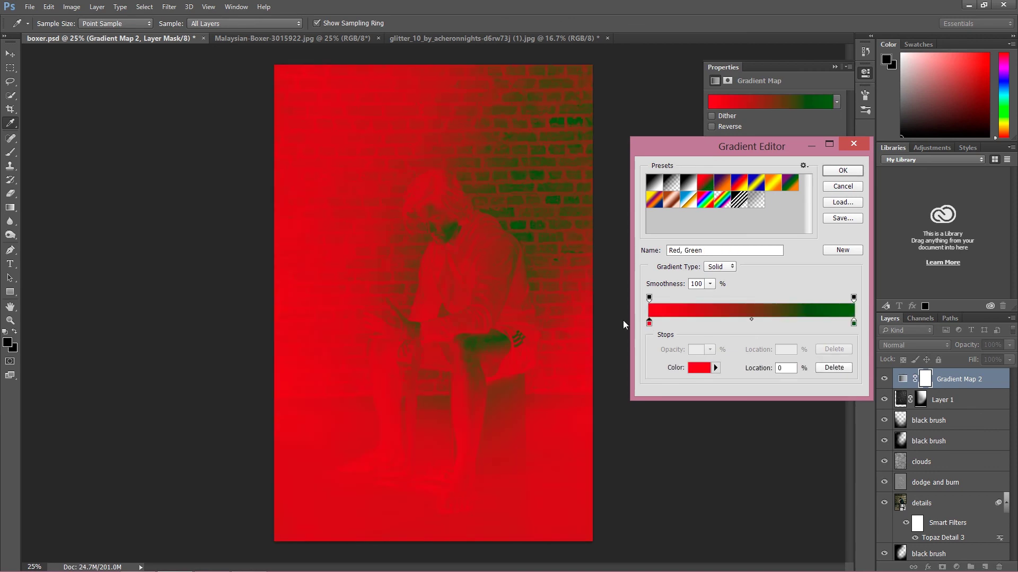
click(697, 370)
click(680, 406)
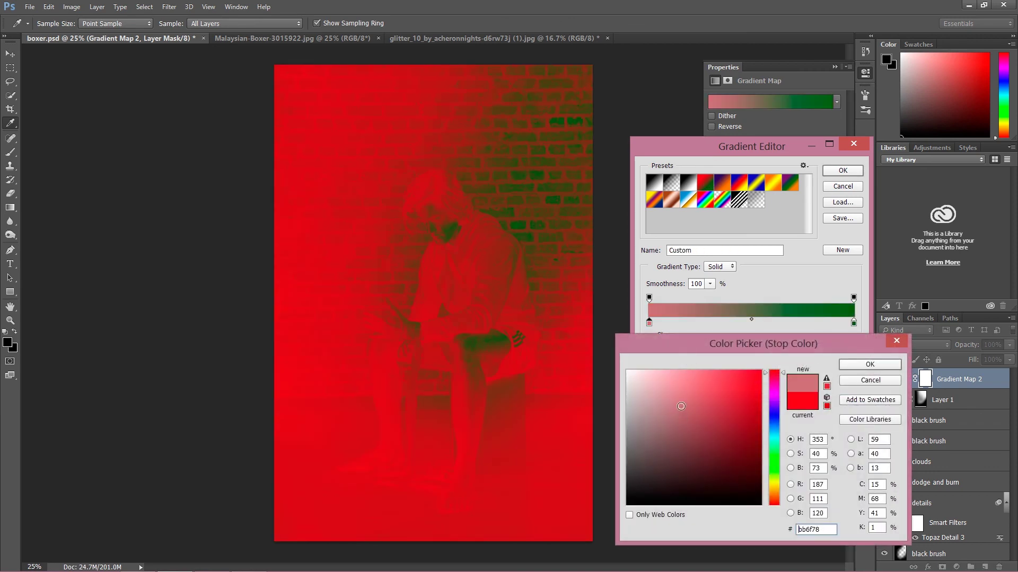
click(772, 436)
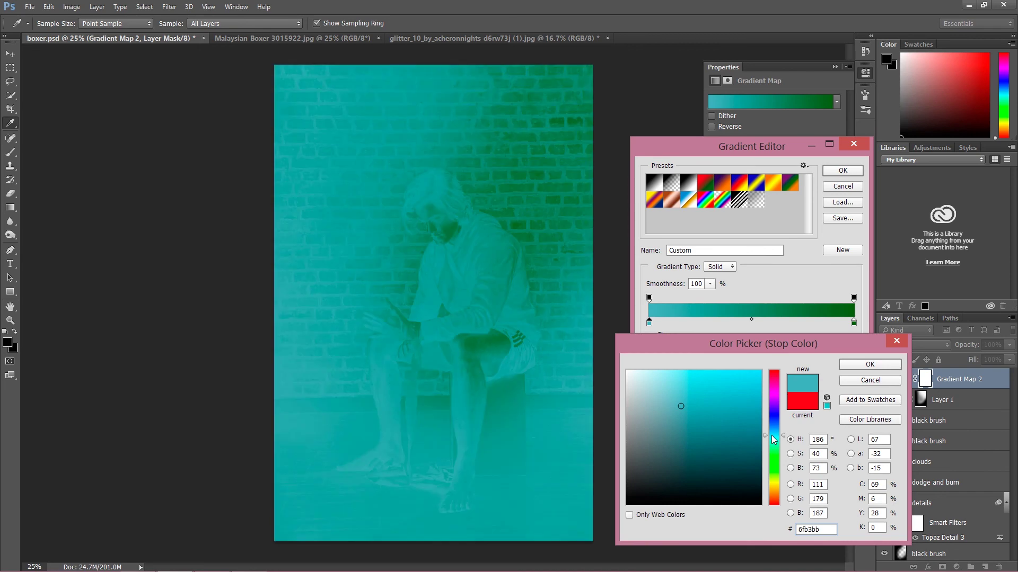
click(680, 397)
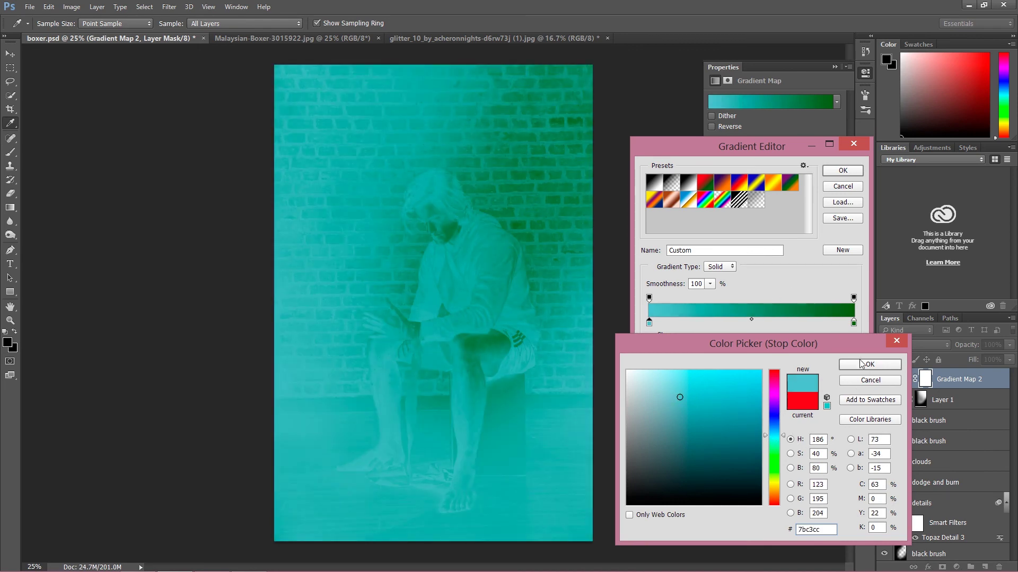
click(862, 364)
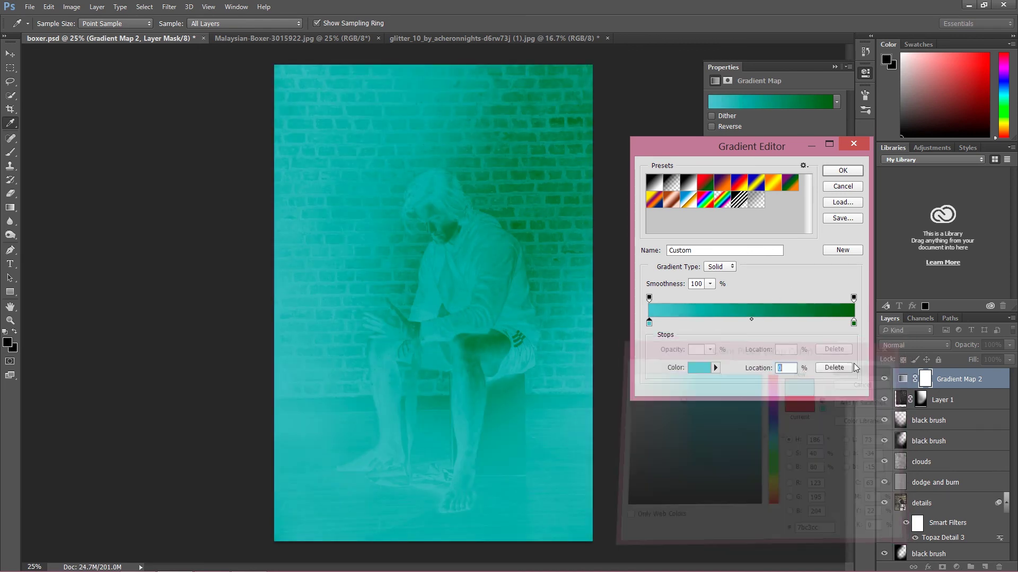
Step: Set the right color stop to cream yellow e1dd96 and apply the gradient
click(854, 323)
click(691, 370)
click(672, 385)
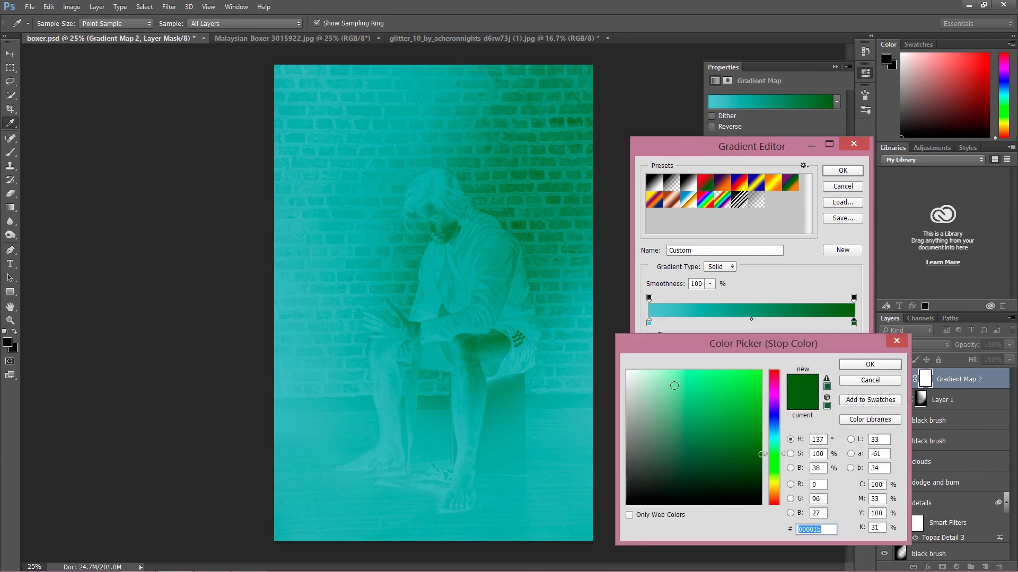
click(777, 487)
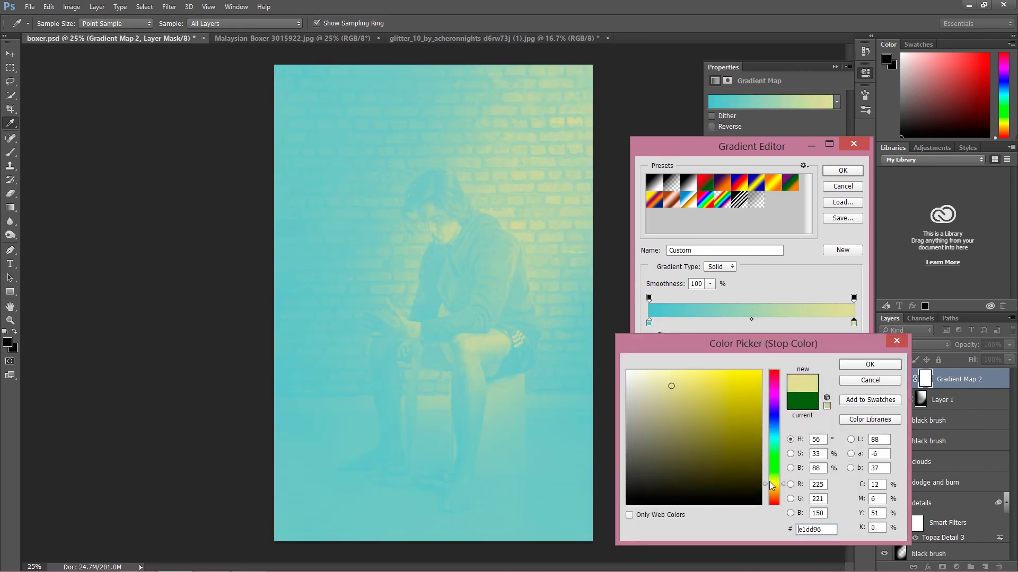
click(853, 365)
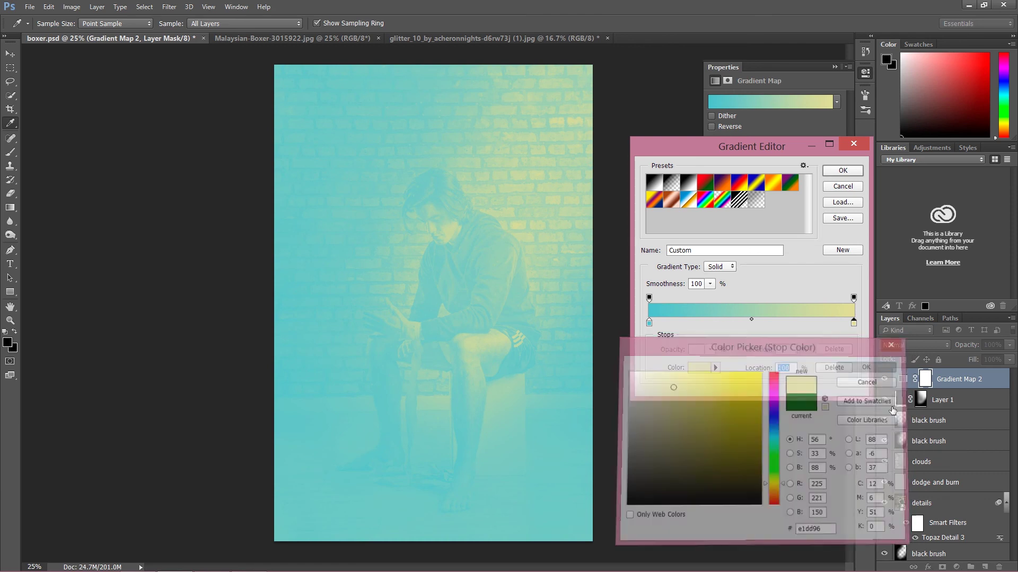
click(841, 170)
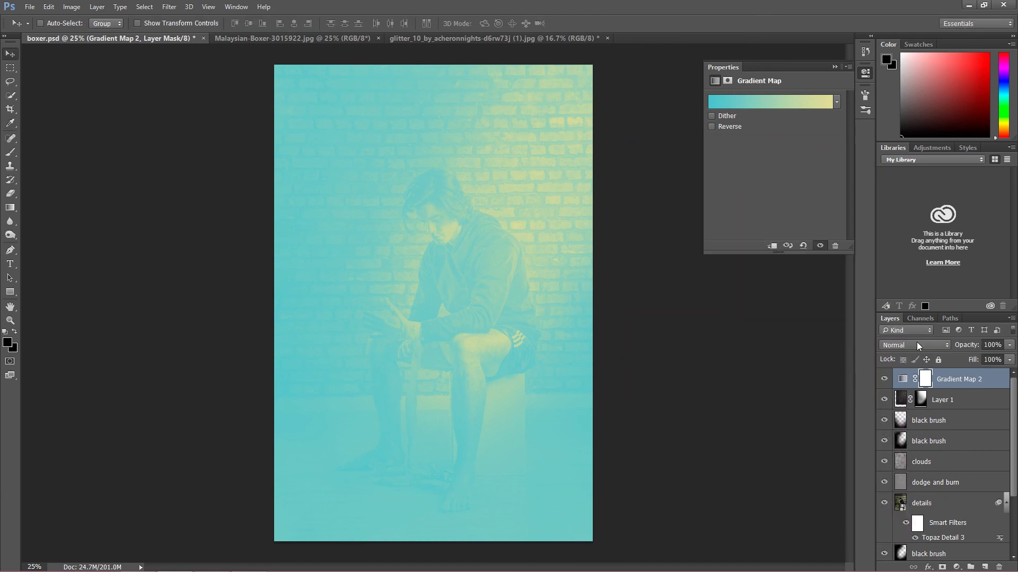
Step: Blend the Gradient Map in Color mode at 35% opacity
click(917, 343)
click(901, 326)
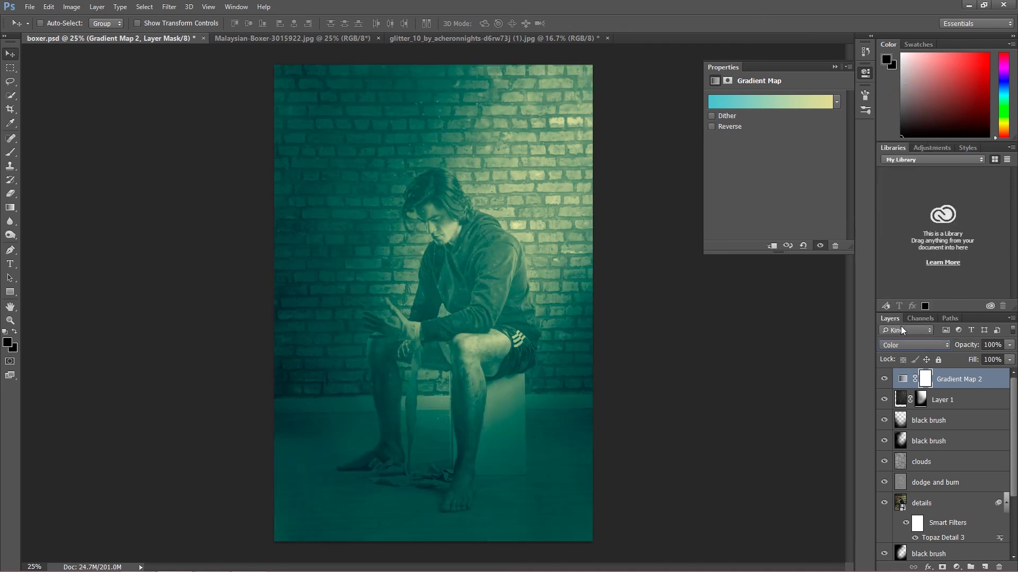
click(1008, 345)
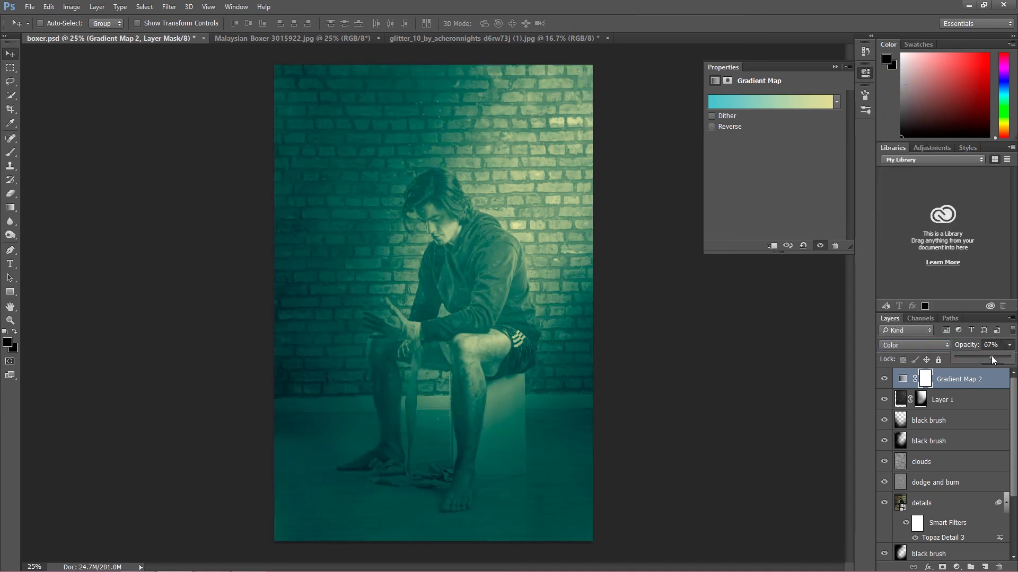
drag(1010, 358, 986, 359)
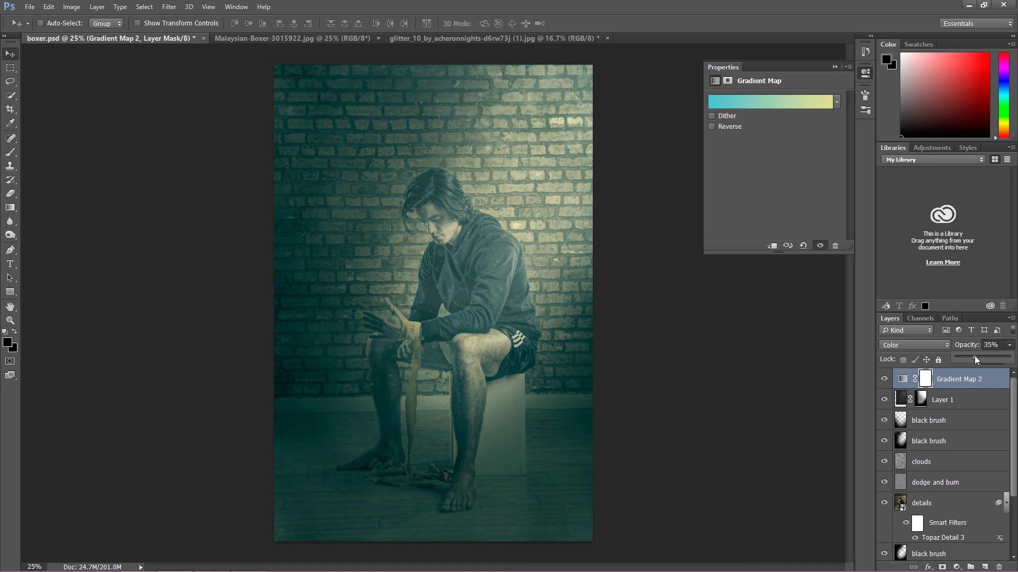
Step: Add a Curves layer with an S-curve, pulling a shadow point down and a highlight point up
click(834, 67)
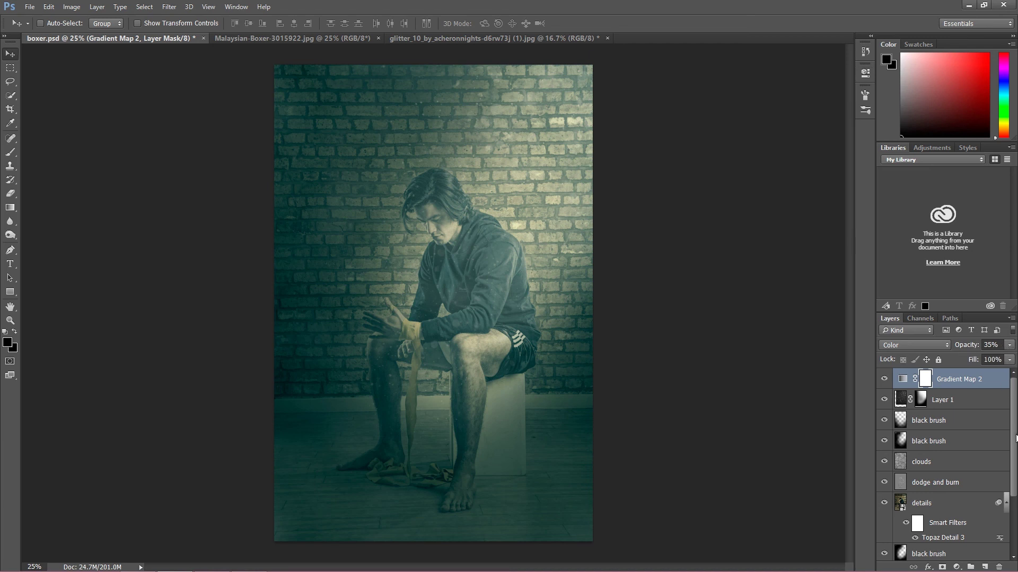
scroll(1014, 437, down, 2)
scroll(896, 470, up, 2)
click(956, 567)
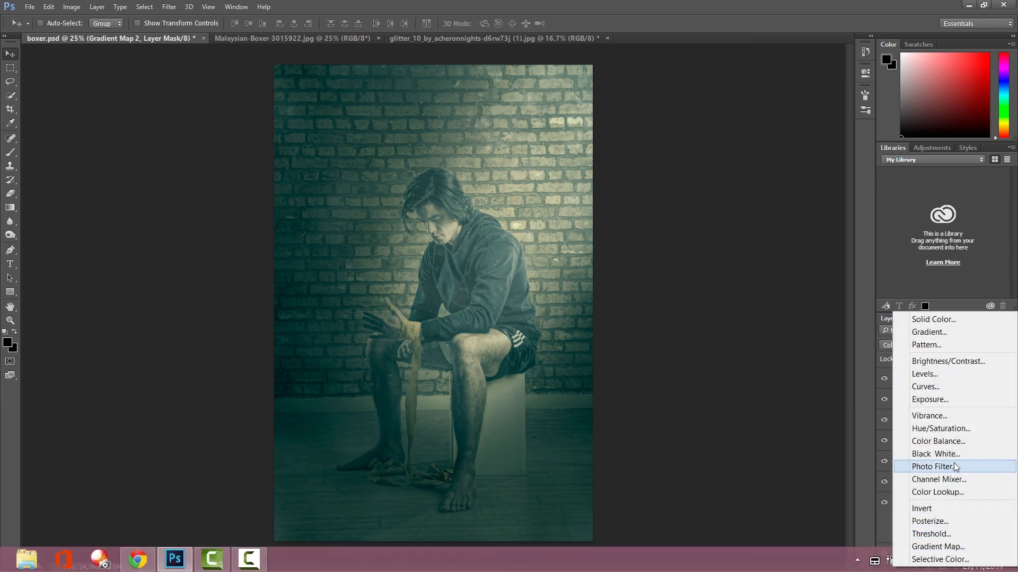
click(946, 387)
drag(749, 208, 753, 211)
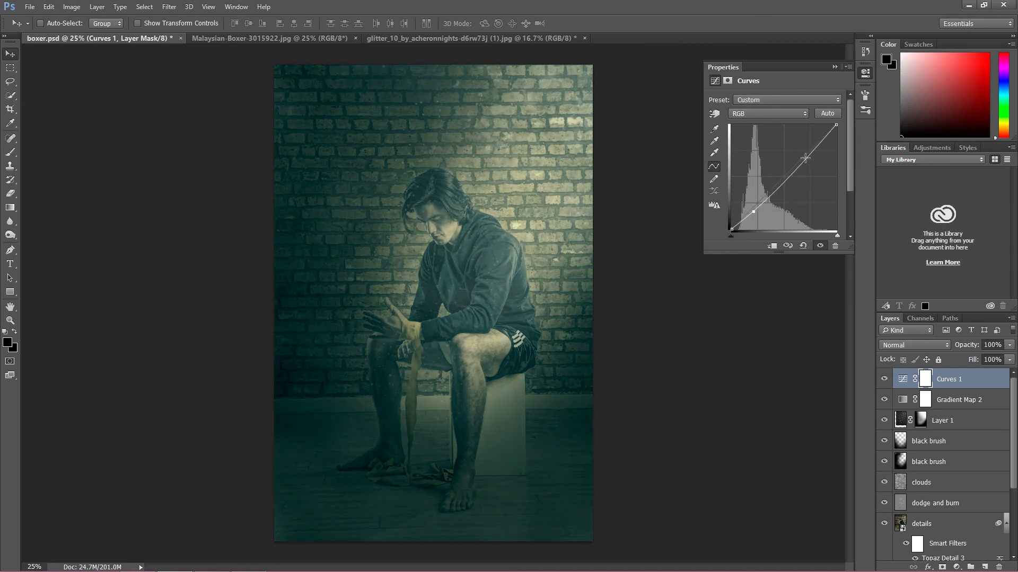
drag(805, 158, 801, 154)
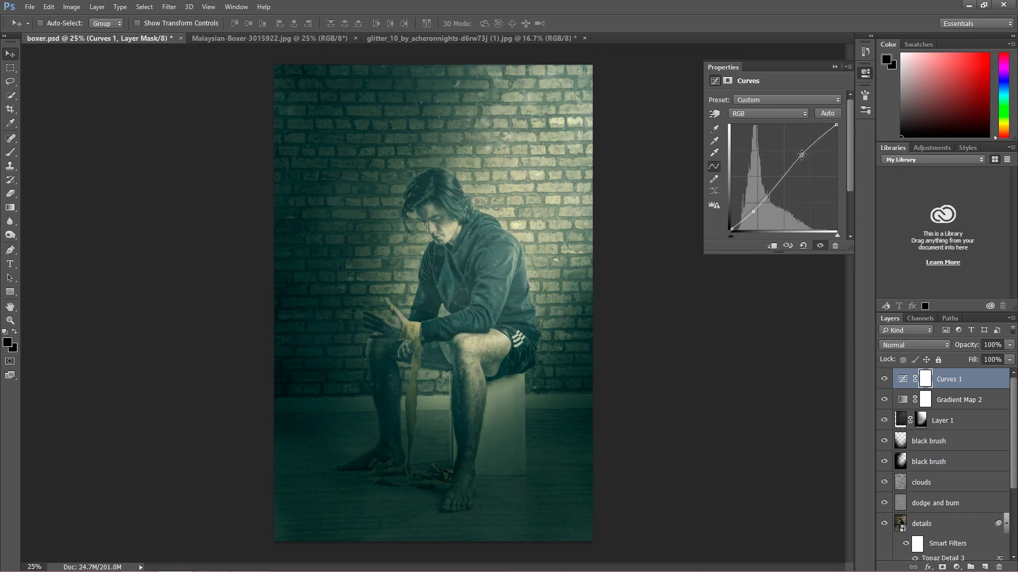
click(834, 68)
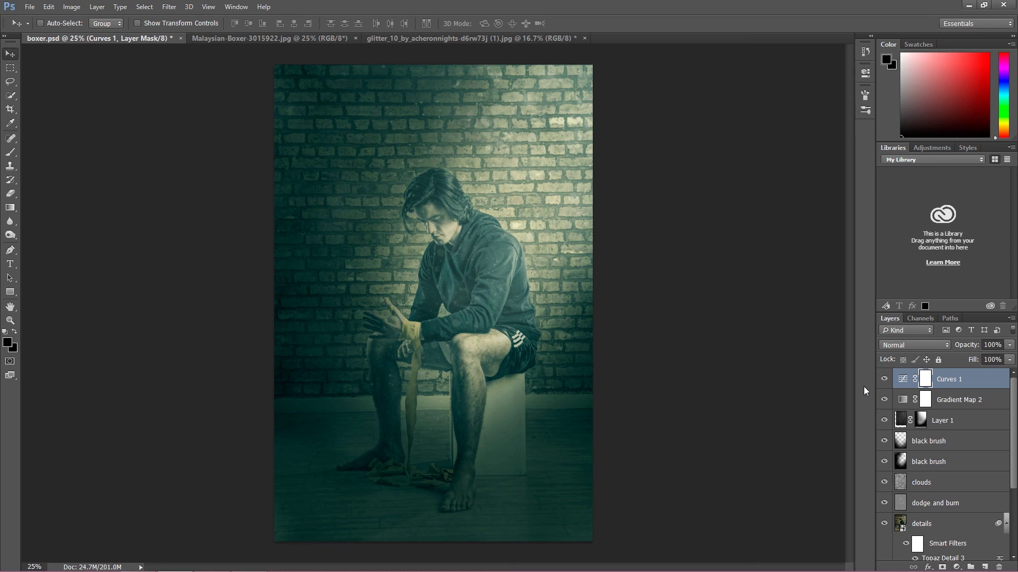
Step: Drag the original Malaysian-Boxer photo into boxer.psd as Layer 2 and hide it
click(242, 38)
mouse_move(412, 210)
mouse_down()
mouse_move(122, 39)
mouse_move(382, 231)
mouse_move(405, 199)
mouse_move(416, 224)
mouse_up()
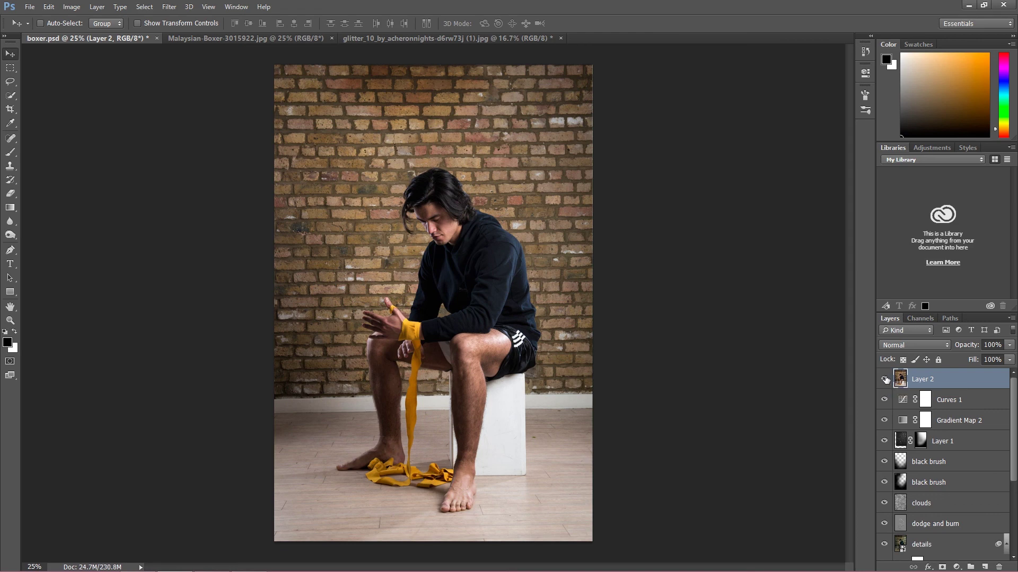
click(884, 379)
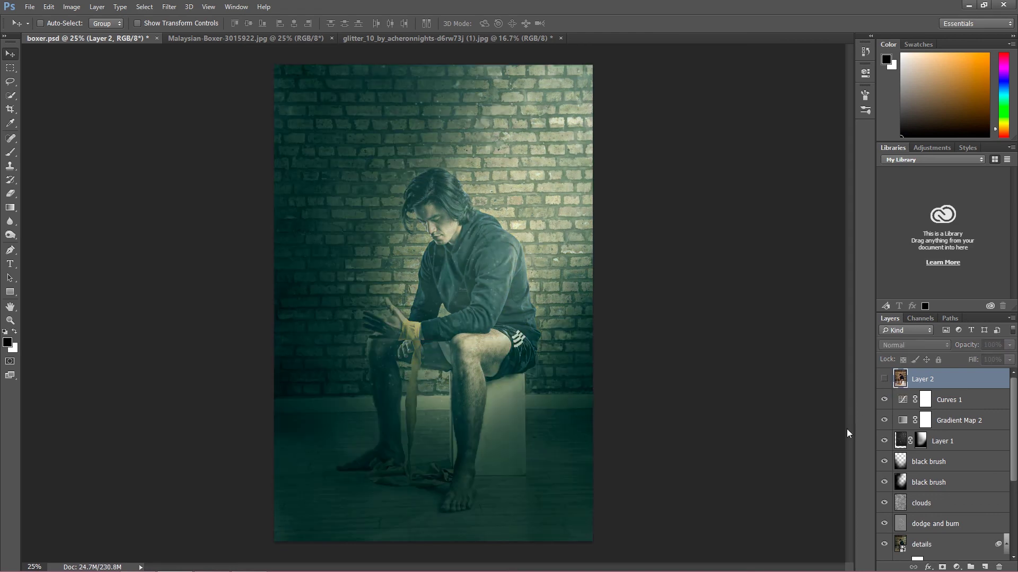